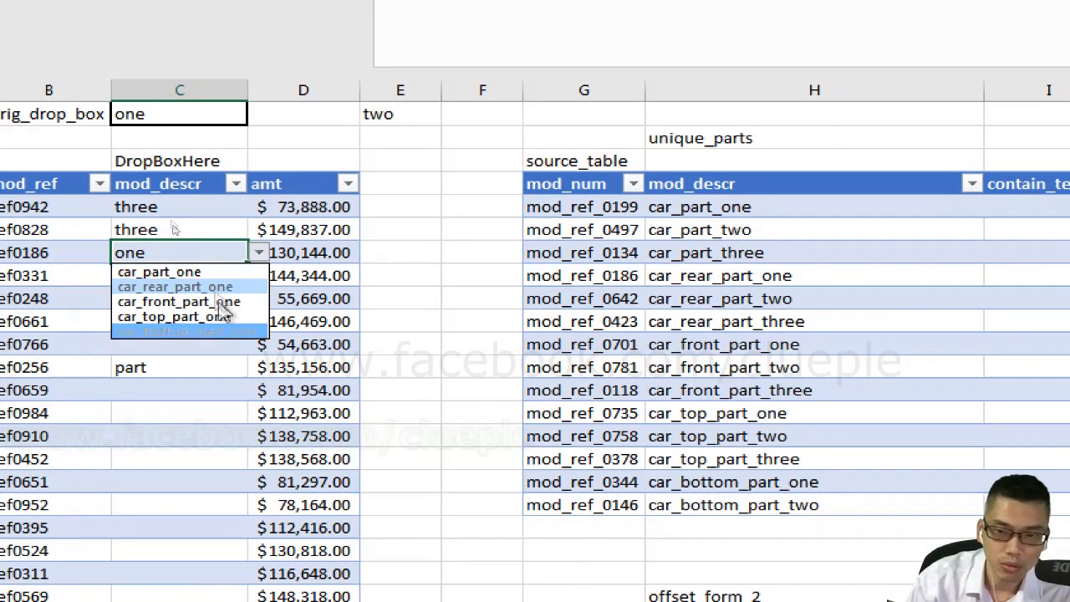
Step: Enter "three" in the third mod_descr row and display the matching suggestions in its drop-down list
{"action": "type", "text": "three"}
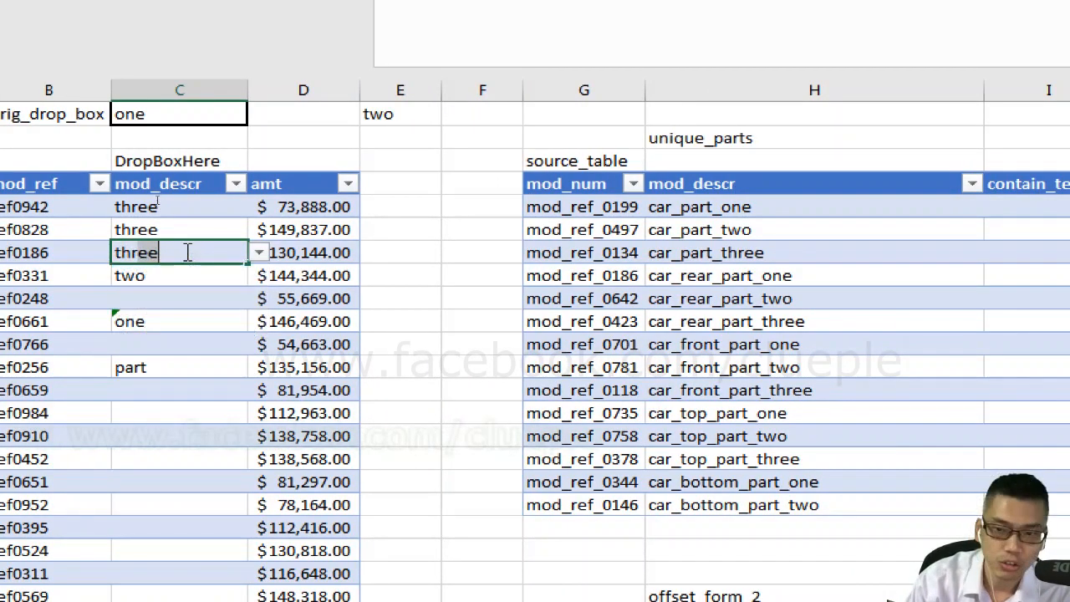
{"action": "left_click", "coordinate": [259, 254]}
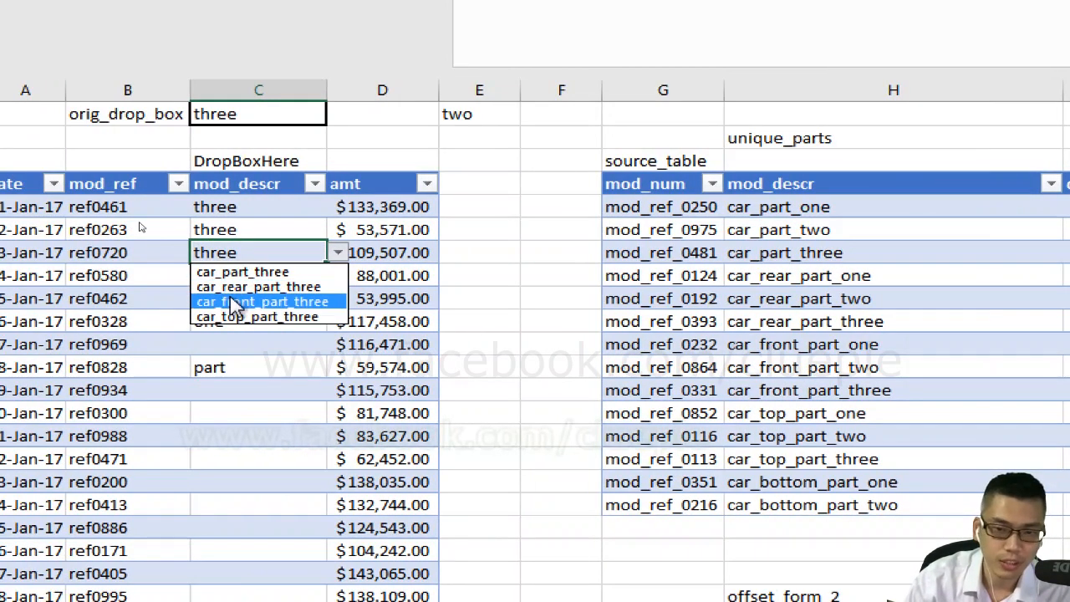
{"action": "key", "text": "Escape"}
{"action": "left_click", "coordinate": [641, 277]}
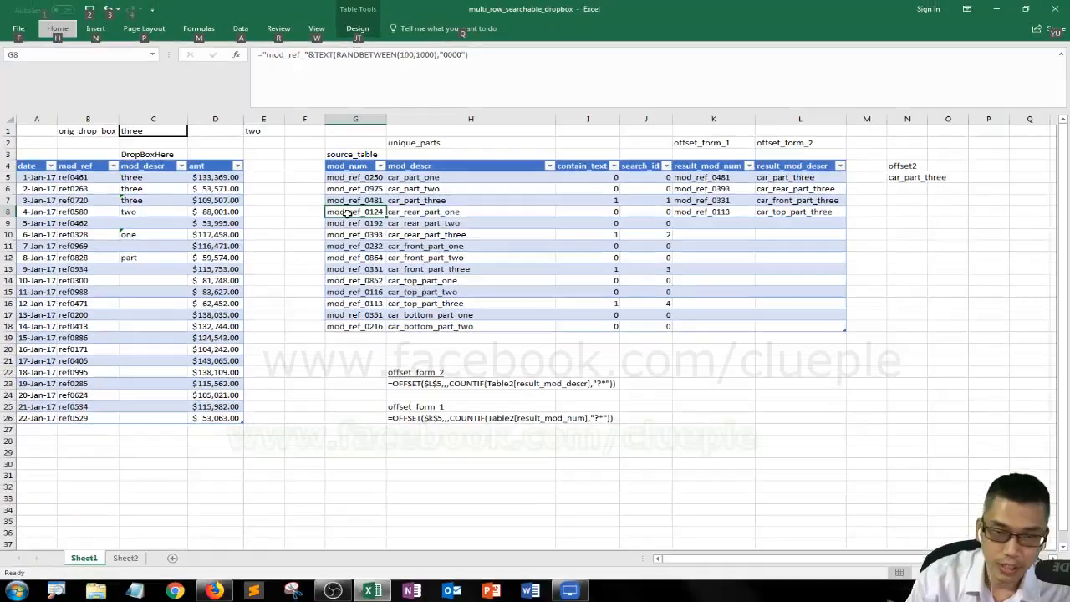
Step: Switch to Firefox to view the YouTube video "Create a searchable drop down list in Excel Part 2" and its address, and return to Excel
{"action": "left_click", "coordinate": [214, 589]}
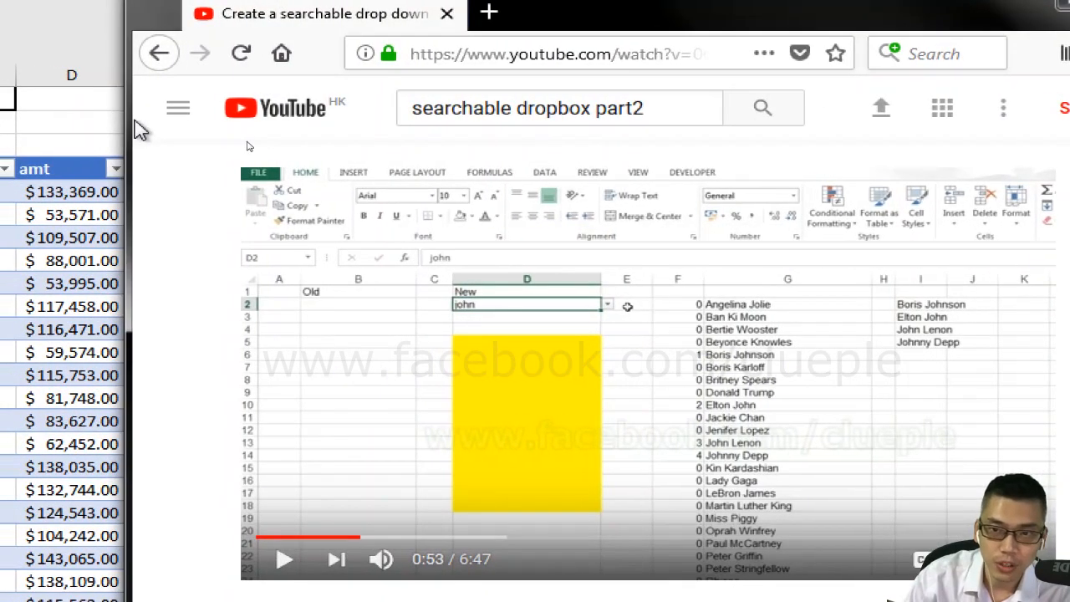
{"action": "left_click_drag", "start_coordinate": [129, 115], "coordinate": [135, 98]}
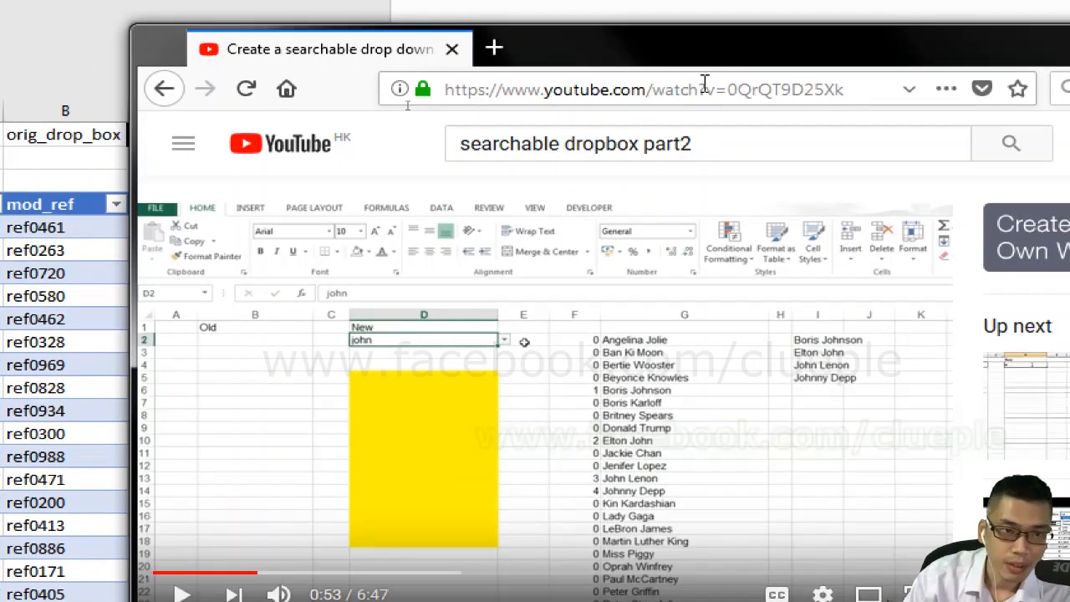
{"action": "left_click", "coordinate": [705, 54]}
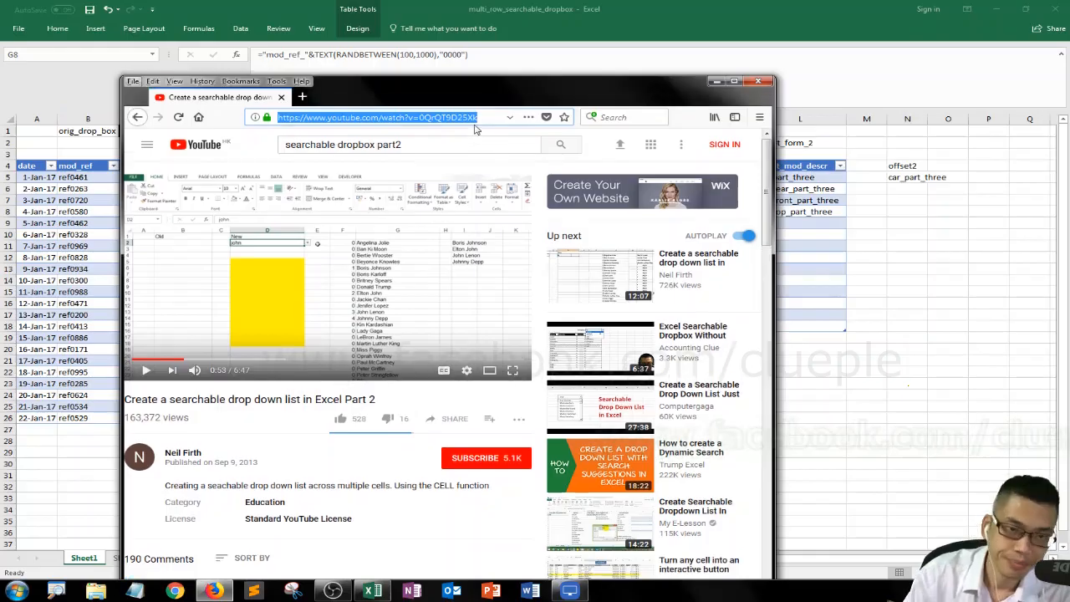
{"action": "left_click", "coordinate": [746, 84]}
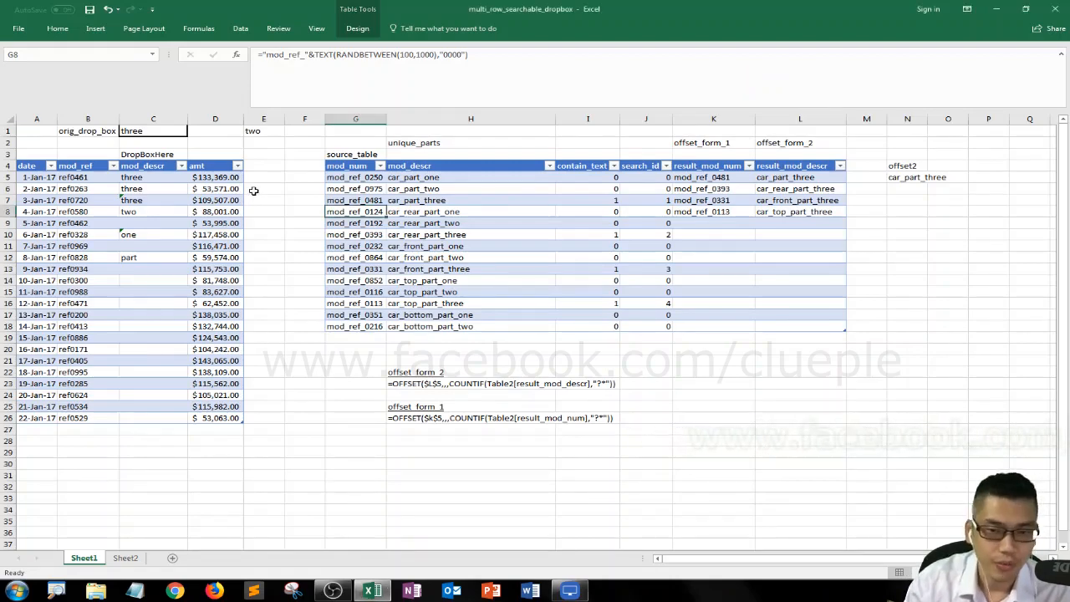
Step: Close multi_row_searchable_dropbox without saving and open a new blank Excel workbook
{"action": "left_click", "coordinate": [1054, 9]}
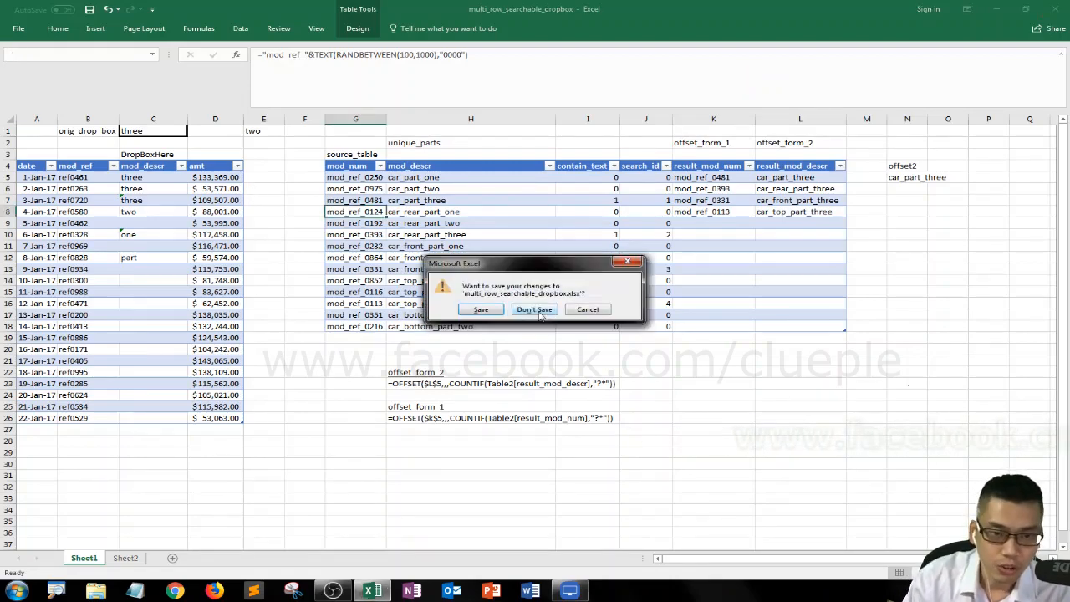
{"action": "left_click", "coordinate": [533, 308]}
{"action": "right_click", "coordinate": [373, 590]}
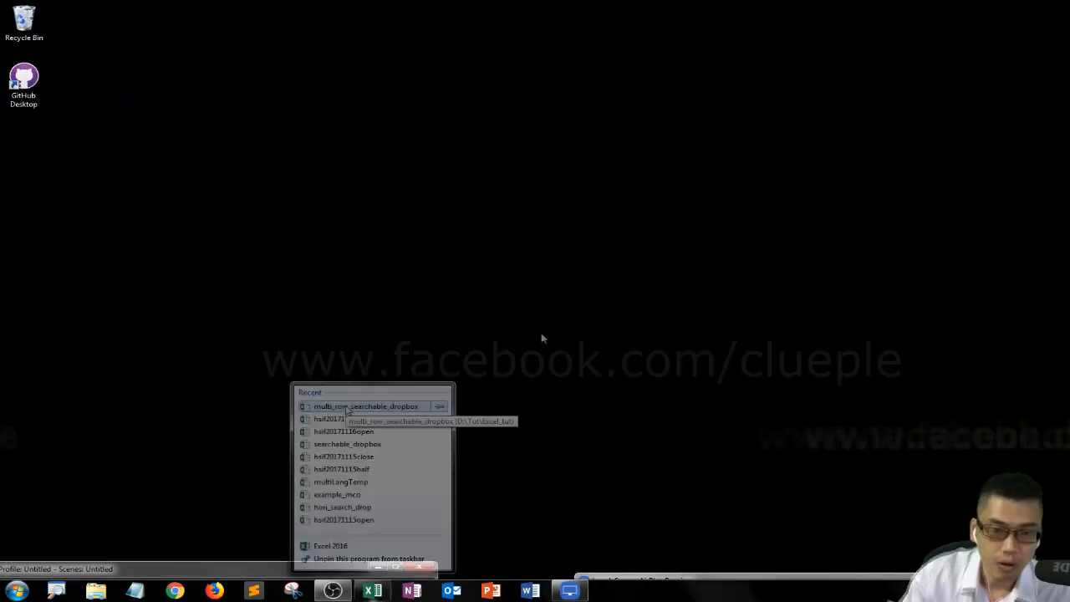
{"action": "left_click", "coordinate": [333, 545]}
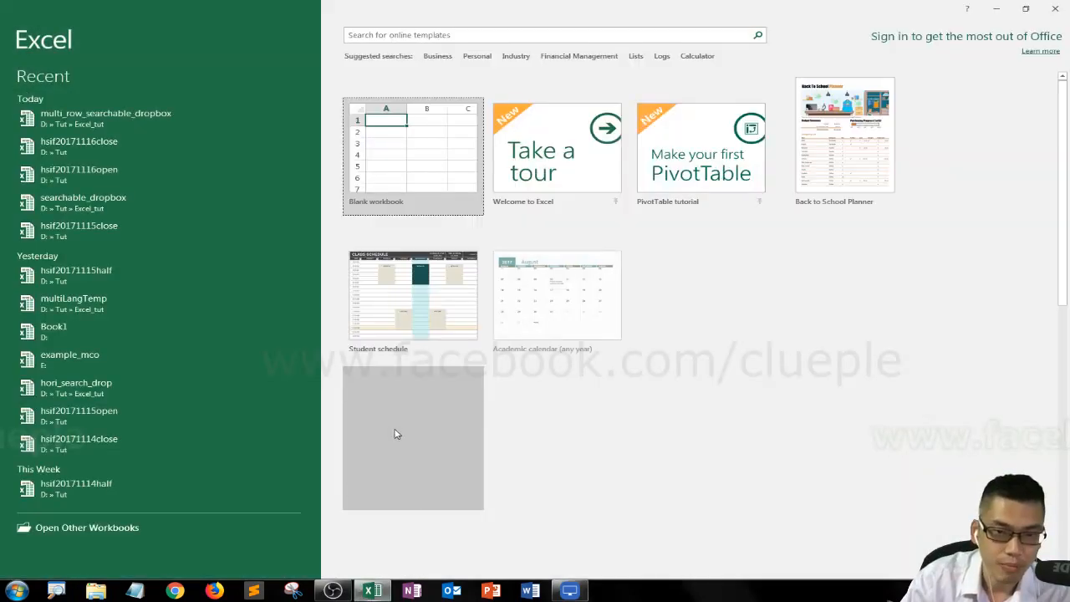
{"action": "left_click", "coordinate": [424, 178]}
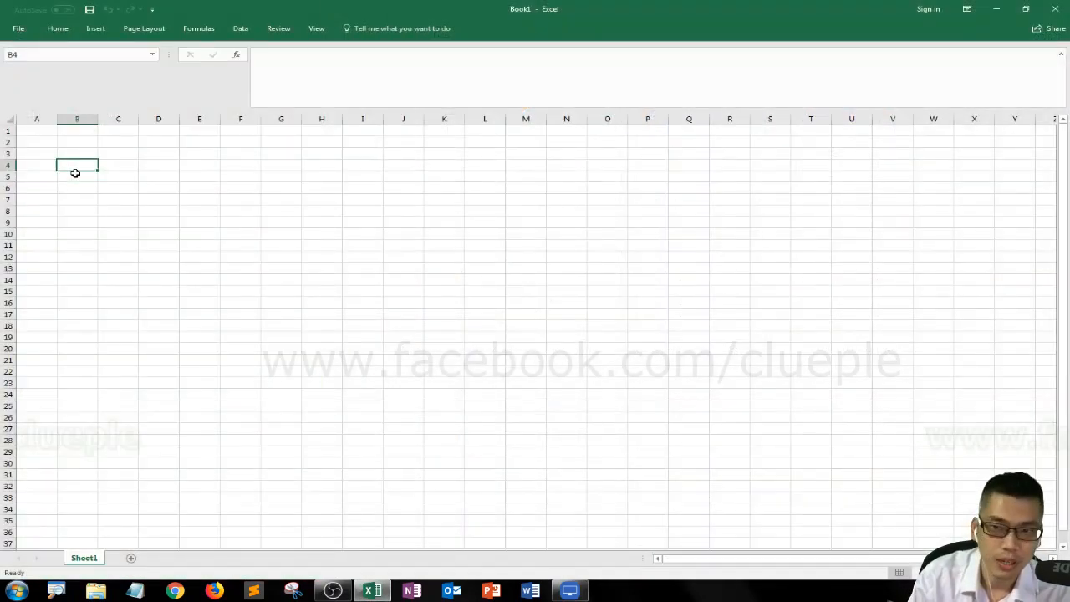
Step: Enter the headers Date and Description in B5:C5 and the label "dropbox" in C3
{"action": "key", "text": "Left"}
{"action": "key", "text": "Down"}
{"action": "key", "text": "Right"}
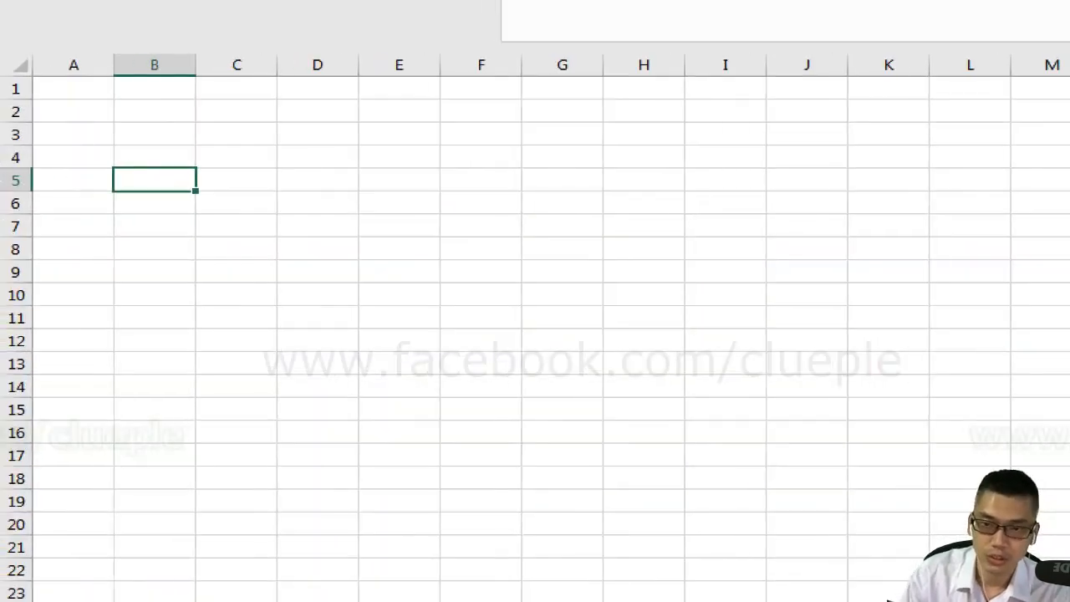
{"action": "type", "text": "Date"}
{"action": "key", "text": "Tab"}
{"action": "type", "text": "Description"}
{"action": "key", "text": "Up"}
{"action": "key", "text": "Up"}
{"action": "type", "text": "dropbox"}
{"action": "key", "text": "Tab"}
Step: Convert the range B5:C15 into a table with Date and Description as headers
{"action": "key", "text": "Down"}
{"action": "key", "text": "Down"}
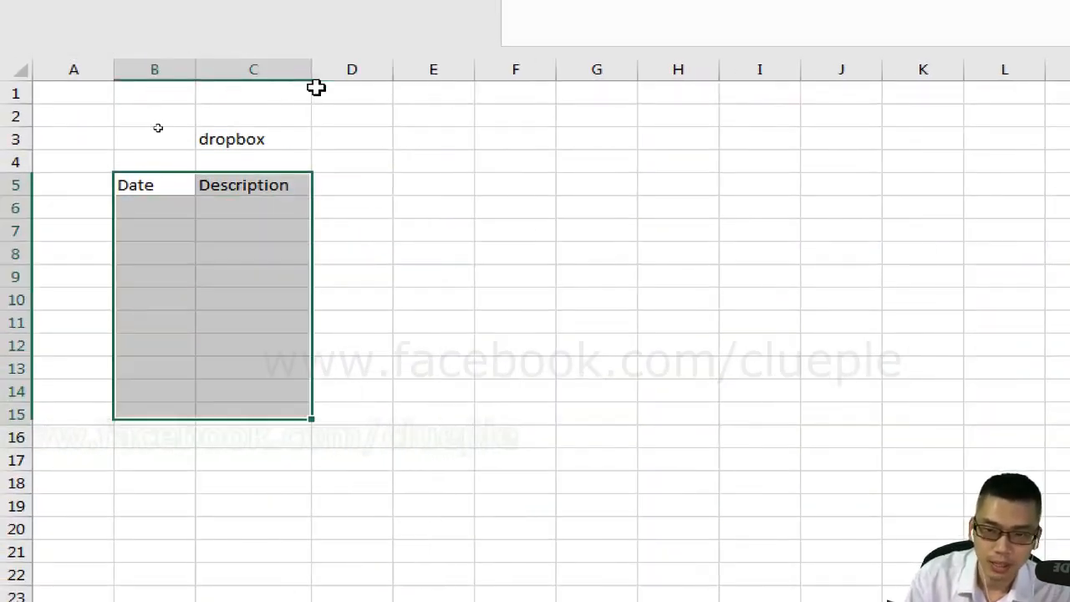
{"action": "key", "text": "ctrl+t"}
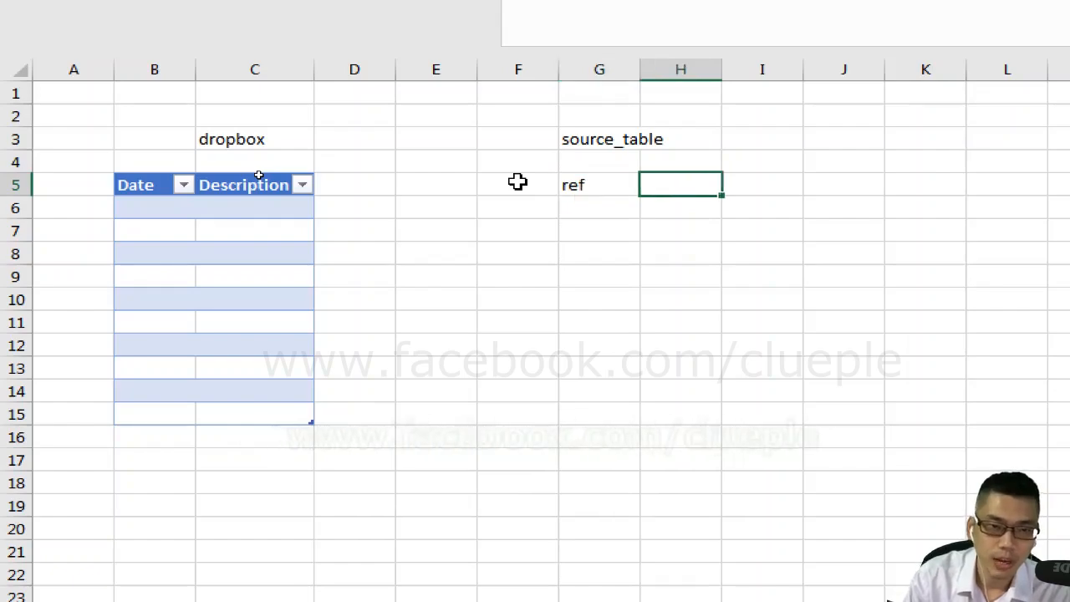
Step: Enter the header "model" in H5 and list model_one, model_two and model_three beneath it
{"action": "type", "text": "model"}
{"action": "key", "text": "Return"}
{"action": "type", "text": "model_one"}
{"action": "key", "text": "Return"}
{"action": "type", "text": "model_two"}
{"action": "key", "text": "Return"}
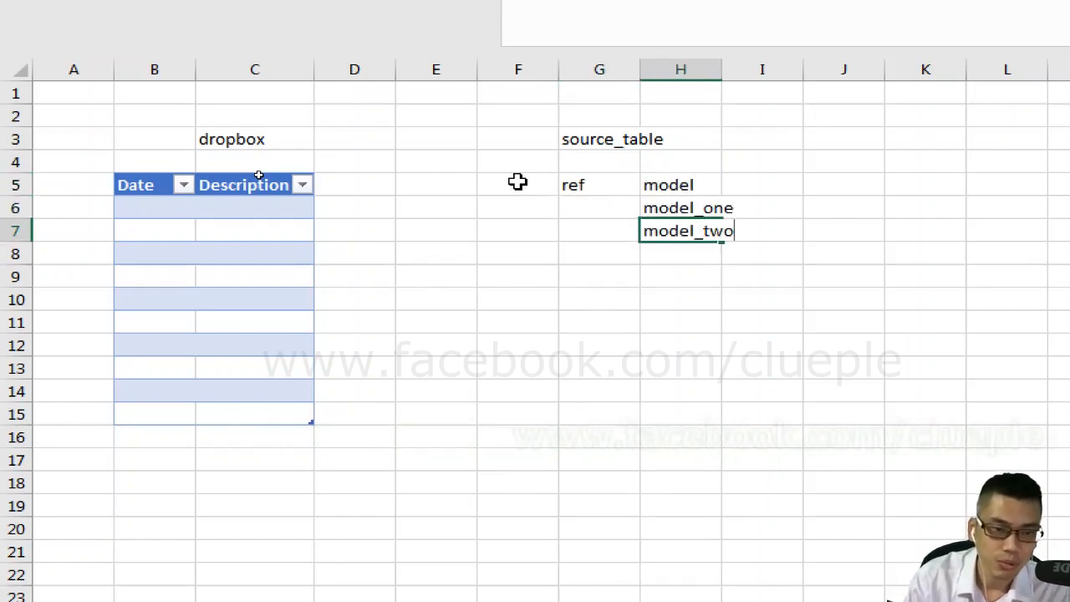
{"action": "type", "text": "model_three"}
{"action": "key", "text": "Return"}
Step: Add model_rear_one, model_rear_two and model_rear_three to the model list in H9:H11
{"action": "type", "text": "model_rear_one"}
{"action": "key", "text": "Return"}
{"action": "type", "text": "model_rear_two"}
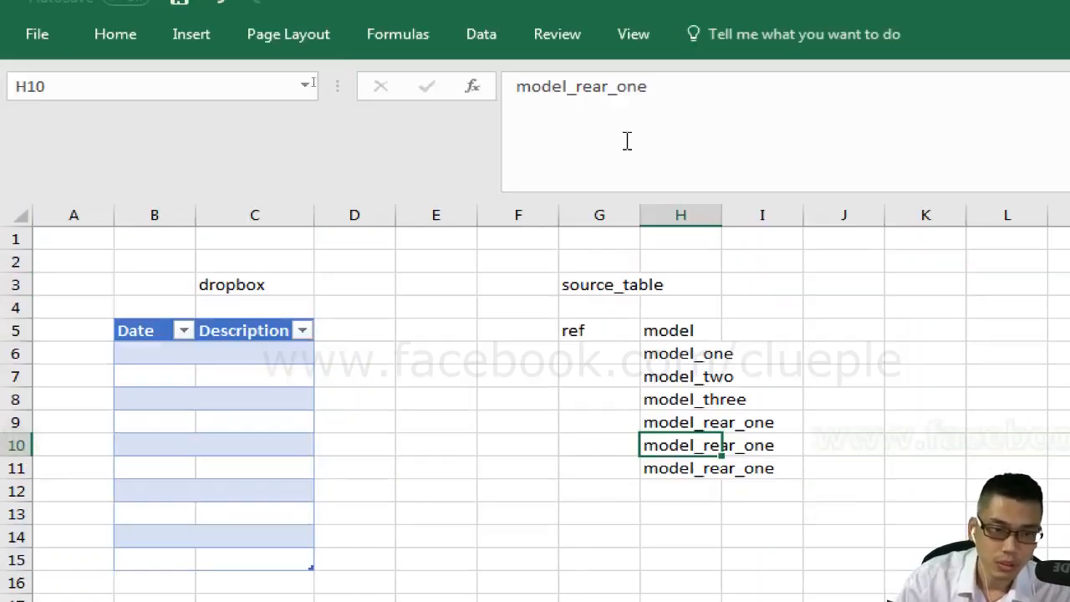
{"action": "key", "text": "Return"}
{"action": "type", "text": "model_re"}
{"action": "key", "text": "BackSpace"}
{"action": "key", "text": "BackSpace"}
{"action": "key", "text": "BackSpace"}
{"action": "type", "text": "three"}
{"action": "key", "text": "Return"}
Step: Copy the three rear models into H12:H14 and change them to model_front_one, model_front_two and model_front_three
{"action": "key", "text": "Up"}
{"action": "key", "text": "Up"}
{"action": "key", "text": "Up"}
{"action": "key", "text": "shift+Down"}
{"action": "key", "text": "shift+Down"}
{"action": "key", "text": "ctrl+c"}
{"action": "key", "text": "Down"}
{"action": "key", "text": "Down"}
{"action": "key", "text": "Down"}
{"action": "key", "text": "ctrl+v"}
{"action": "left_click", "coordinate": [773, 94]}
{"action": "key", "text": "Left"}
{"action": "key", "text": "Left"}
{"action": "key", "text": "Left"}
{"action": "key", "text": "Left"}
{"action": "key", "text": "BackSpace"}
{"action": "key", "text": "BackSpace"}
{"action": "key", "text": "BackSpace"}
{"action": "key", "text": "BackSpace"}
{"action": "type", "text": "front"}
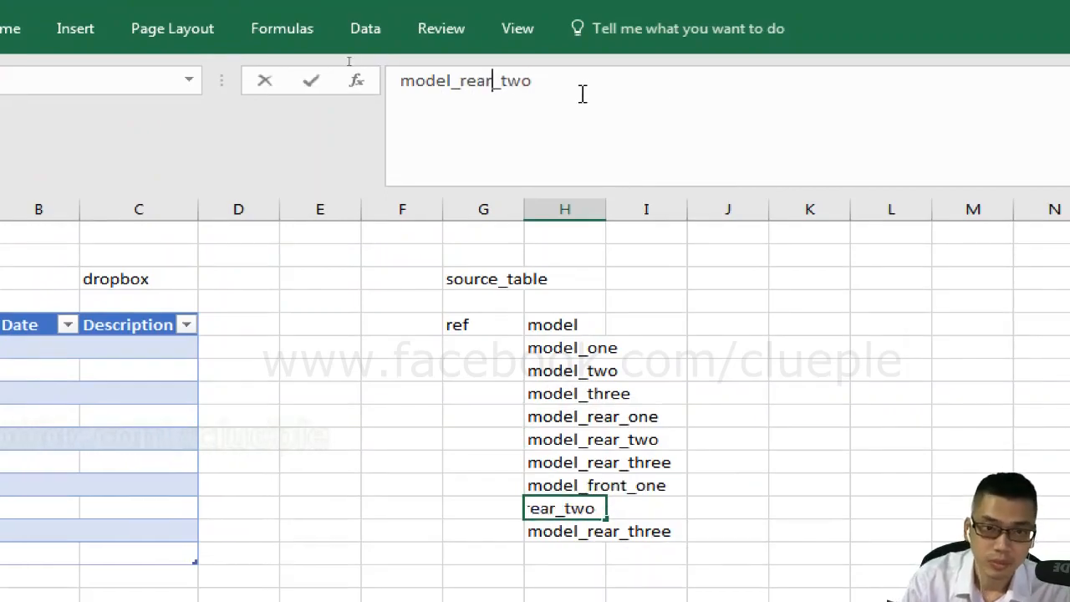
{"action": "type", "text": "ont"}
{"action": "key", "text": "Return"}
Step: Number the ref column with =TEXT(ROWS($G$6:G6),"0000") in G6 and fill the formula down to G14
{"action": "left_click", "coordinate": [501, 347]}
{"action": "type", "text": "=rows("}
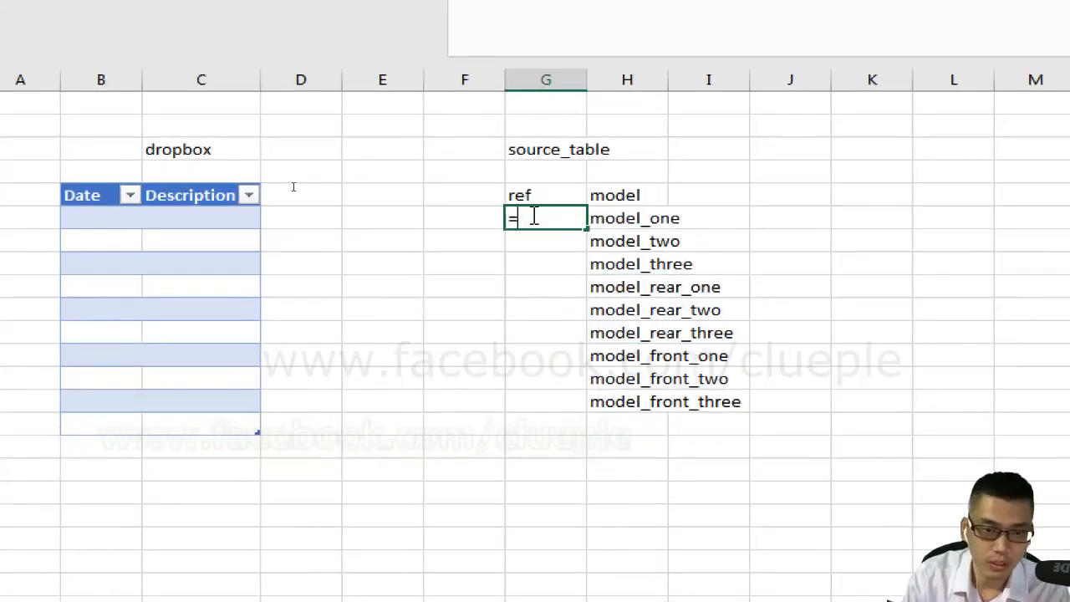
{"action": "type", "text": "$G$6:g6)"}
{"action": "key", "text": "ctrl+Return"}
{"action": "left_click", "coordinate": [527, 109]}
{"action": "type", "text": "text("}
{"action": "key", "text": "End"}
{"action": "type", "text": ",\"0000\")"}
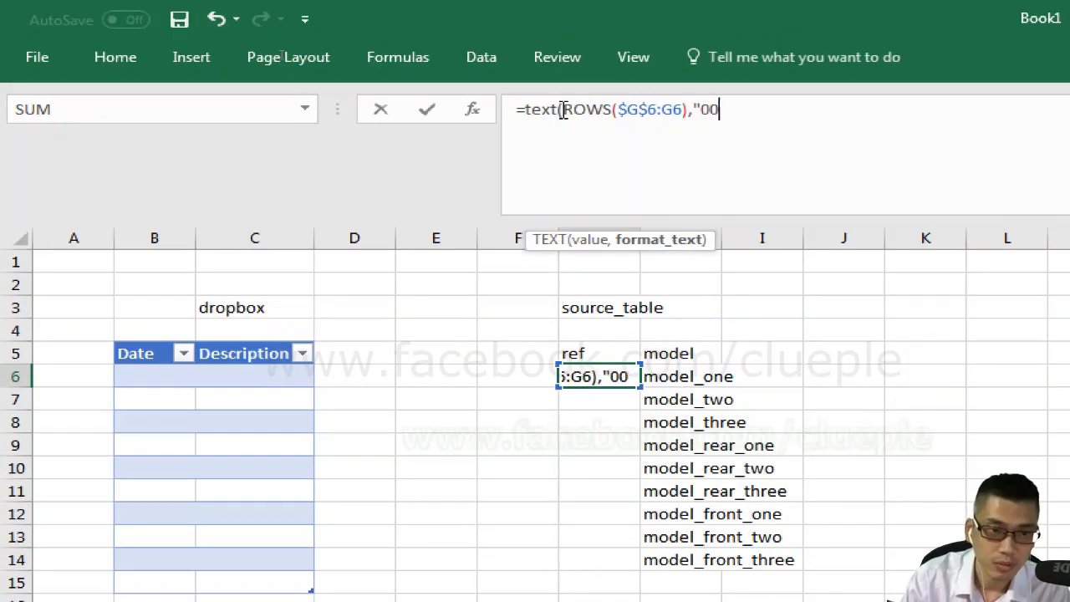
{"action": "key", "text": "ctrl+Return"}
{"action": "left_click", "coordinate": [599, 353]}
{"action": "left_click_drag", "start_coordinate": [640, 200], "coordinate": [637, 381]}
Step: Convert the ref and model range G5:H14 into a table and fit the model column's width to its contents
{"action": "left_click", "coordinate": [594, 169]}
{"action": "key", "text": "ctrl+a"}
{"action": "key", "text": "ctrl+t"}
{"action": "key", "text": "Return"}
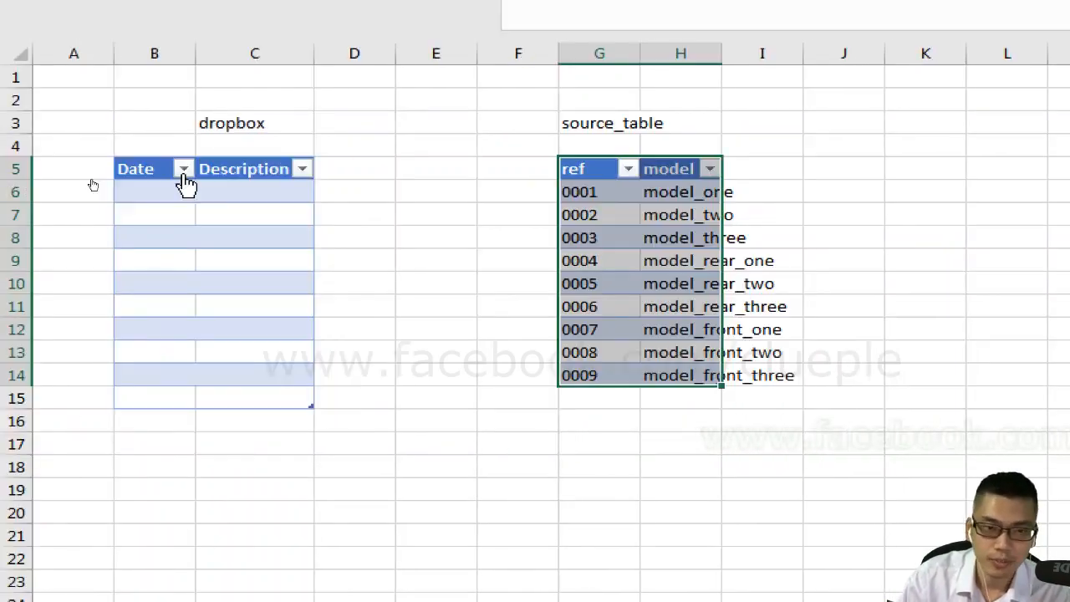
{"action": "double_click", "coordinate": [721, 53]}
{"action": "left_click", "coordinate": [436, 191]}
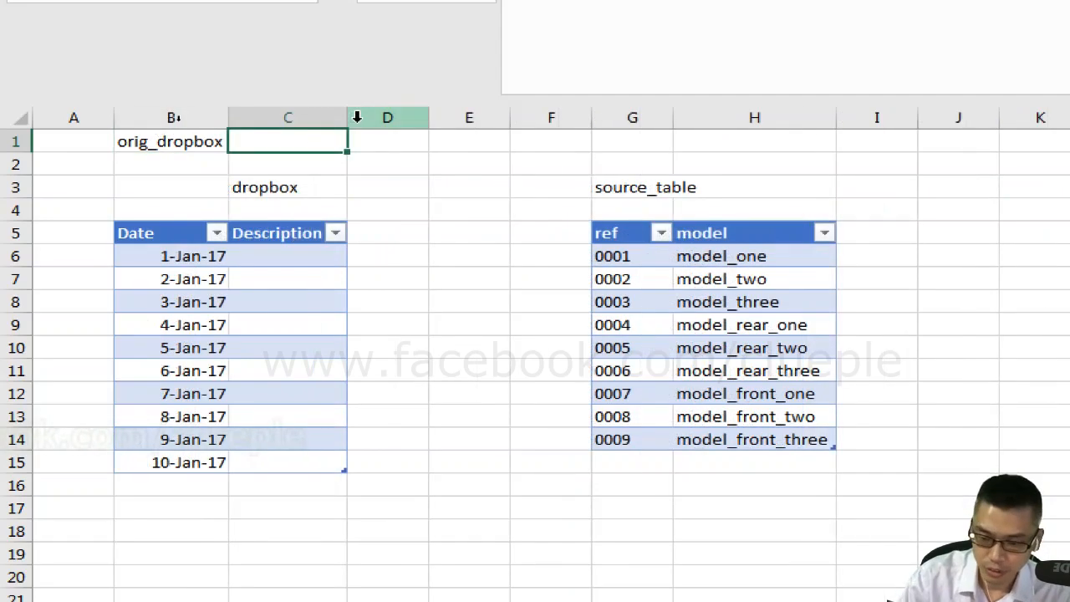
Step: Apply an outline border to cell C1 beside the orig_dropbox label
{"action": "left_click", "coordinate": [356, 119]}
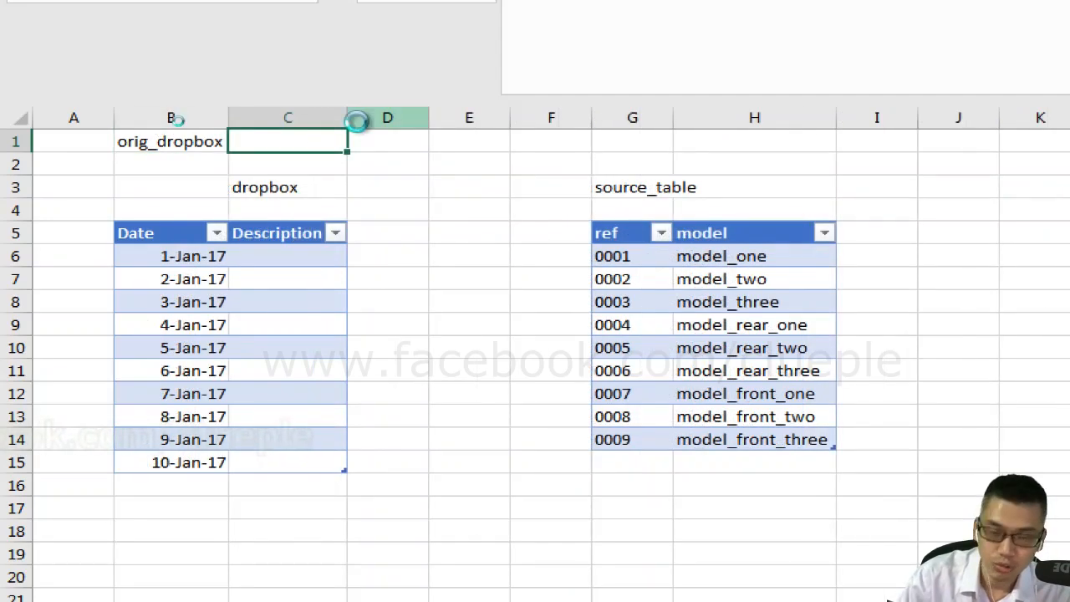
{"action": "key", "text": "ctrl+1"}
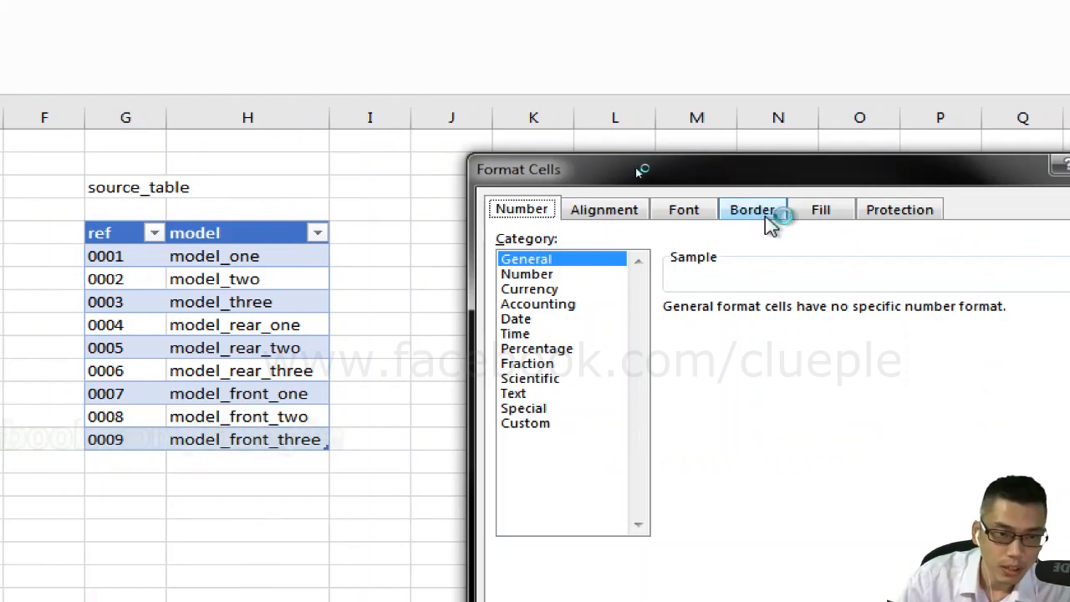
{"action": "left_click", "coordinate": [752, 209]}
{"action": "left_click", "coordinate": [832, 271]}
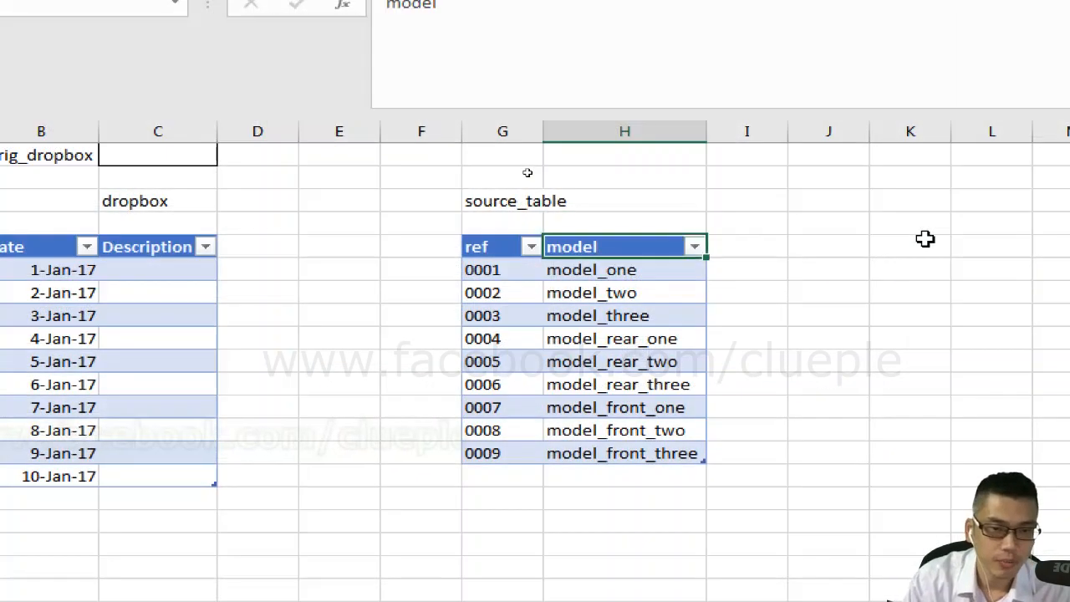
Step: Add a "contain" column to the source table and fit its width to the header
{"action": "key", "text": "Right"}
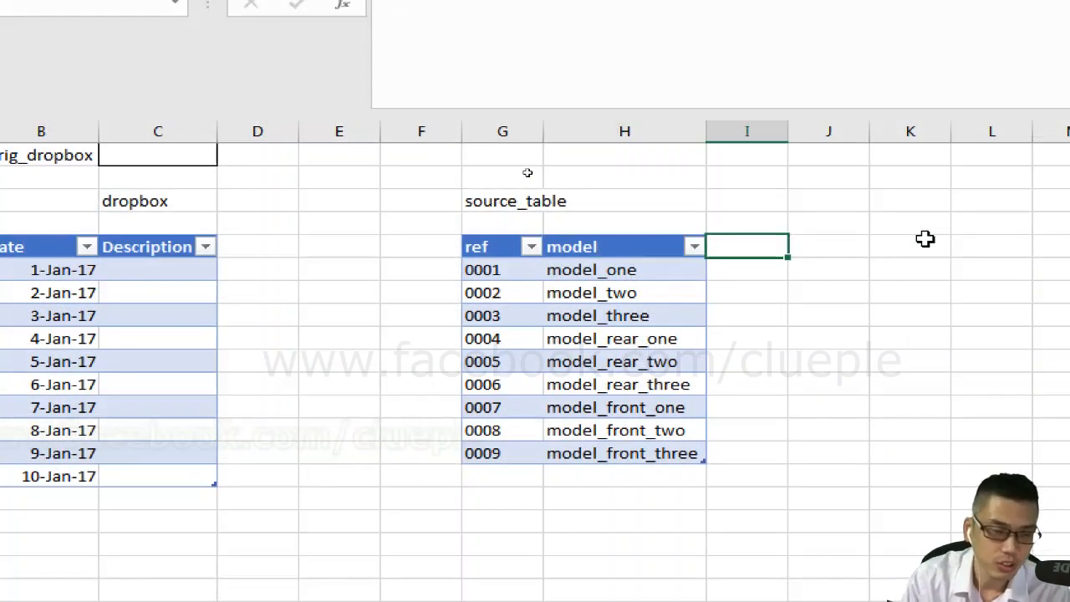
{"action": "key", "text": "ctrl+Return"}
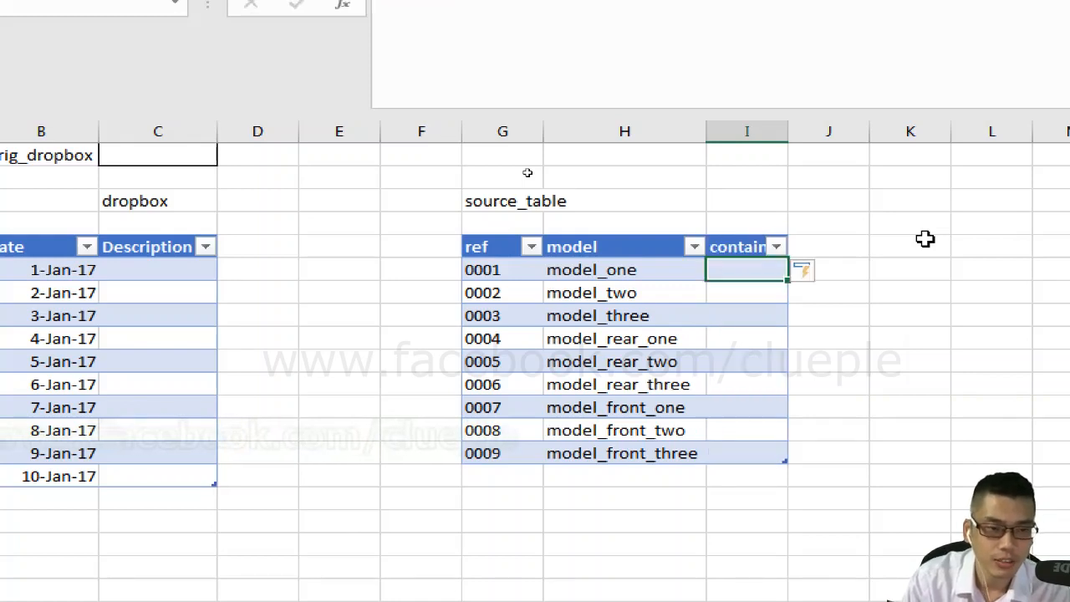
{"action": "double_click", "coordinate": [792, 131]}
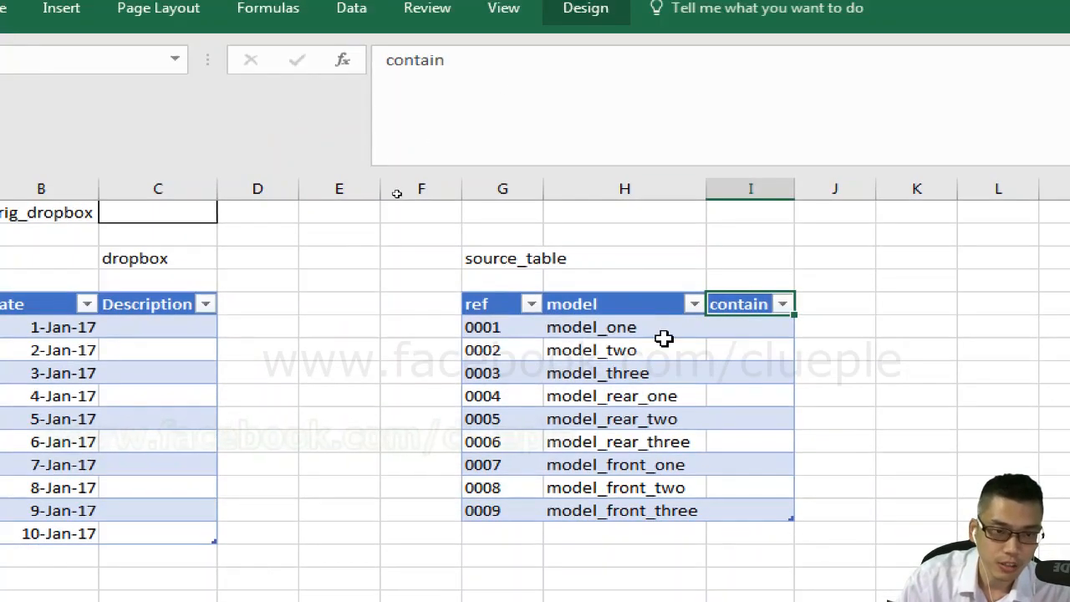
{"action": "key", "text": "Down"}
Step: Enter the sample search text "one" in cell C1 beside the orig_dropbox label
{"action": "left_click", "coordinate": [282, 216]}
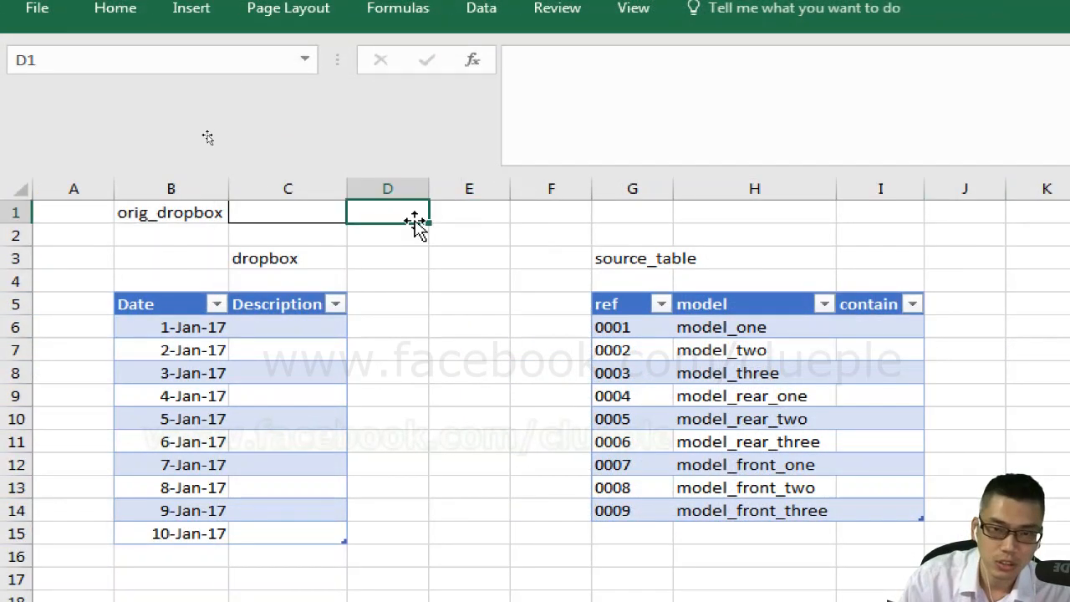
{"action": "key", "text": "Left"}
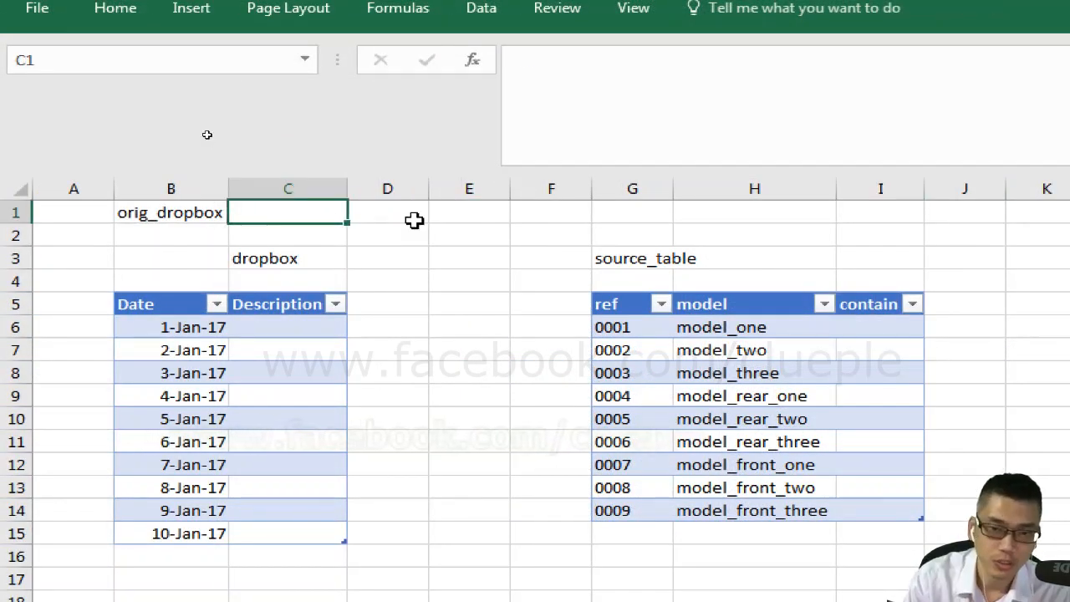
{"action": "type", "text": "one"}
{"action": "key", "text": "Tab"}
{"action": "key", "text": "Left"}
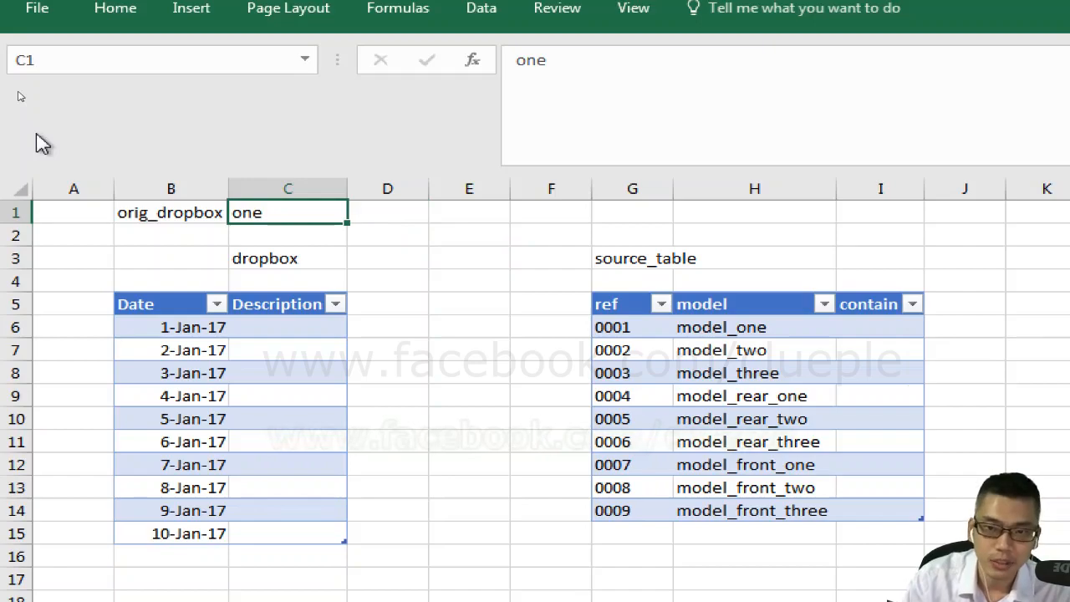
Step: Create the name orig_dropbox for C1 from the label in the left column of B1:C1, and check the assigned name
{"action": "key", "text": "shift+Left"}
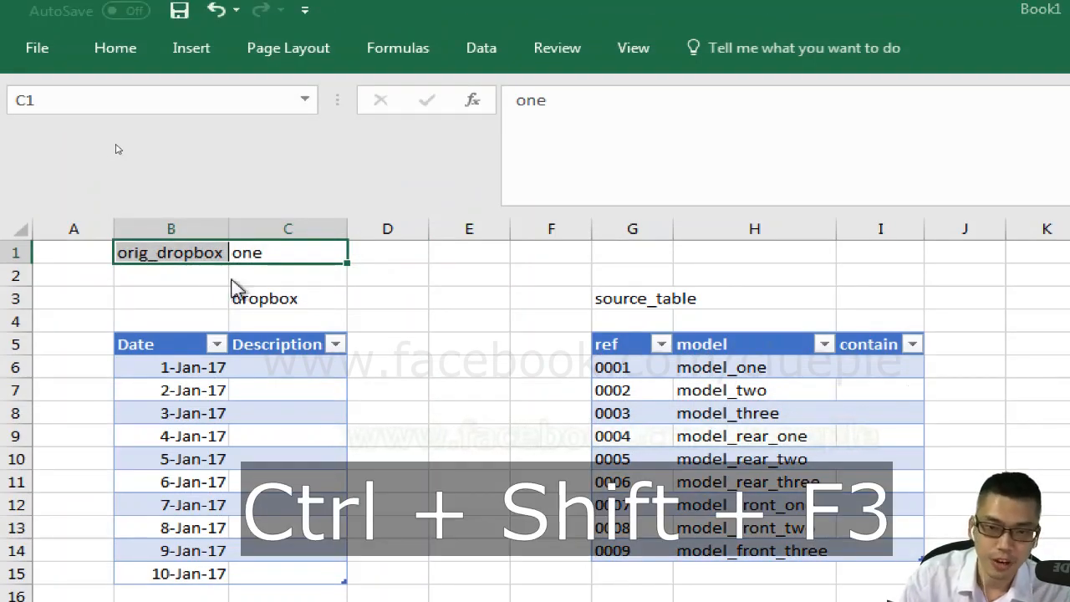
{"action": "key", "text": "ctrl+shift+F3"}
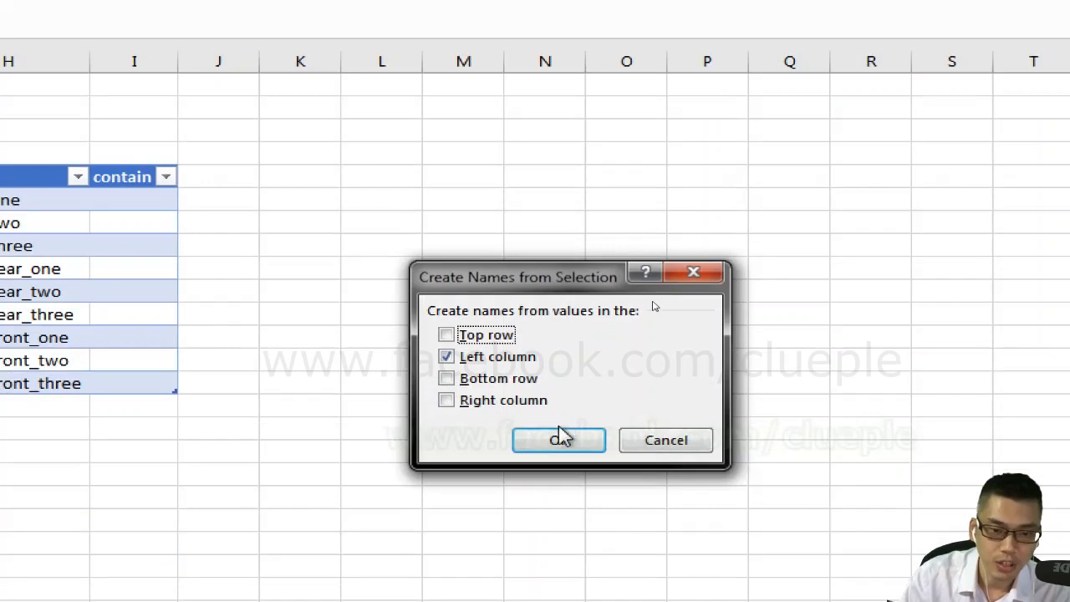
{"action": "left_click", "coordinate": [560, 437]}
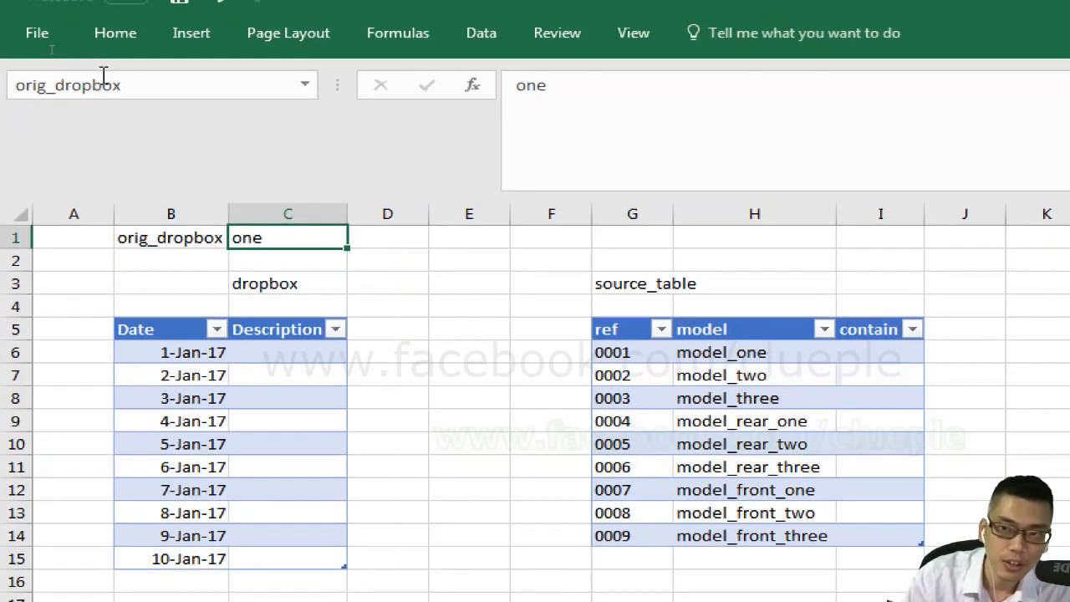
{"action": "left_click", "coordinate": [102, 83]}
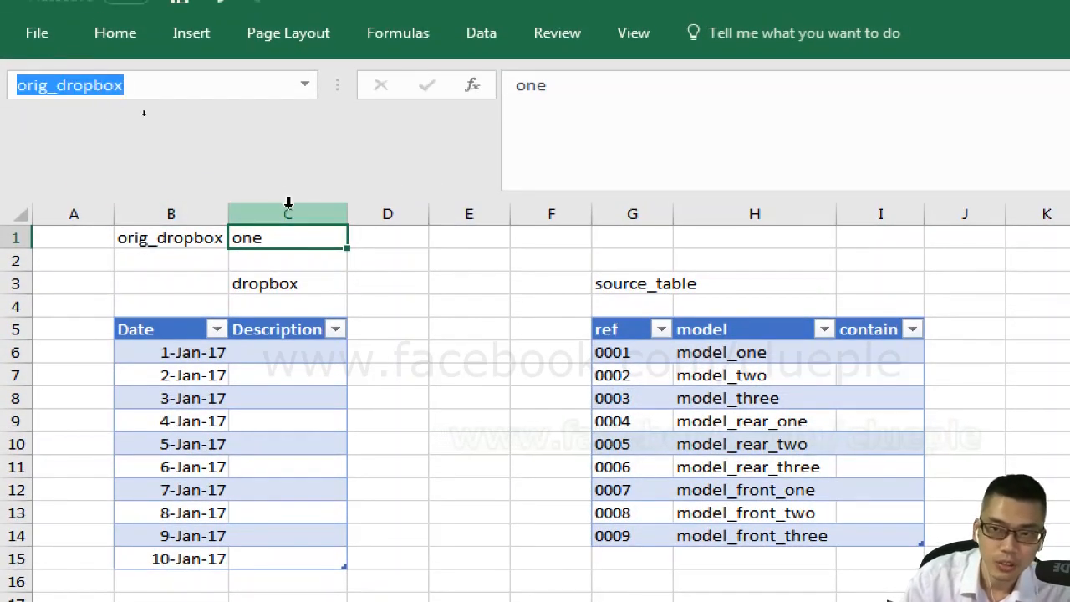
{"action": "left_click", "coordinate": [398, 258]}
Step: Fill the contain column with =SEARCH(orig_dropbox,[model]), starting in I6 and referencing C1 and the whole model column
{"action": "left_click", "coordinate": [878, 352]}
{"action": "type", "text": "="}
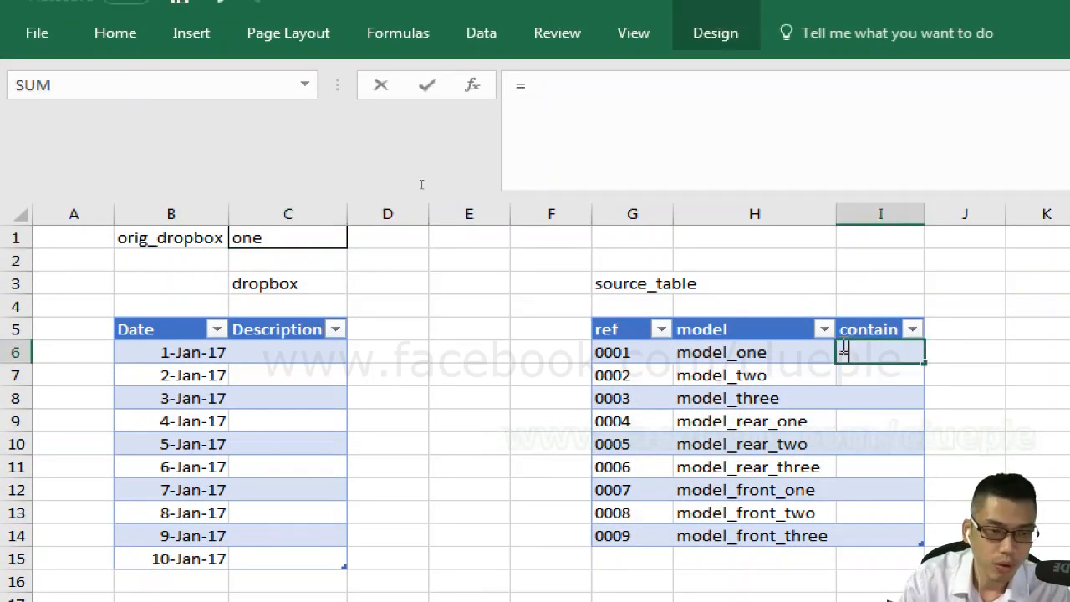
{"action": "type", "text": "search("}
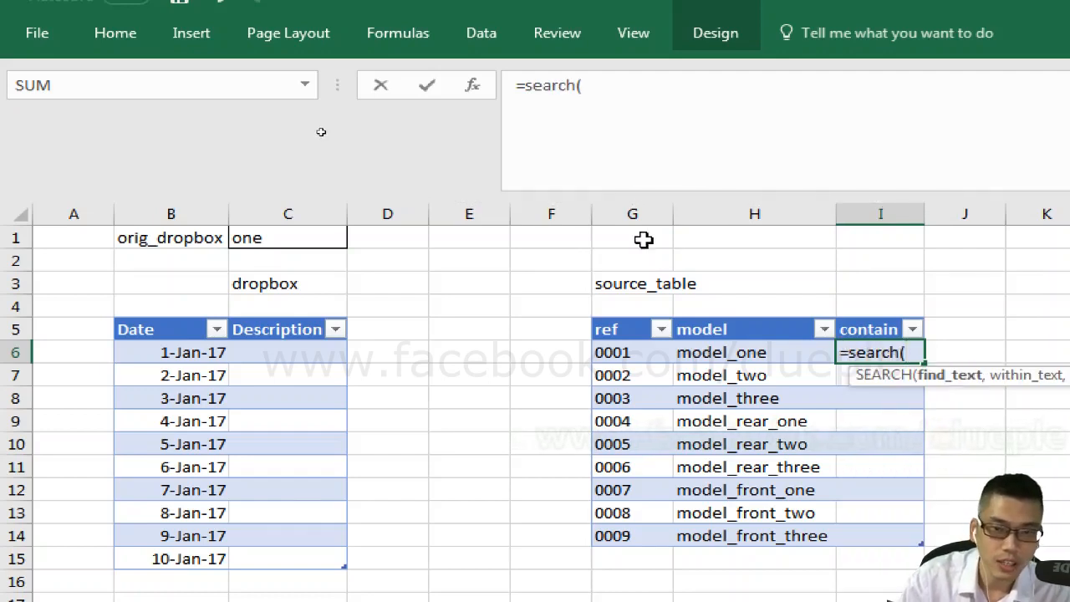
{"action": "left_click", "coordinate": [714, 91]}
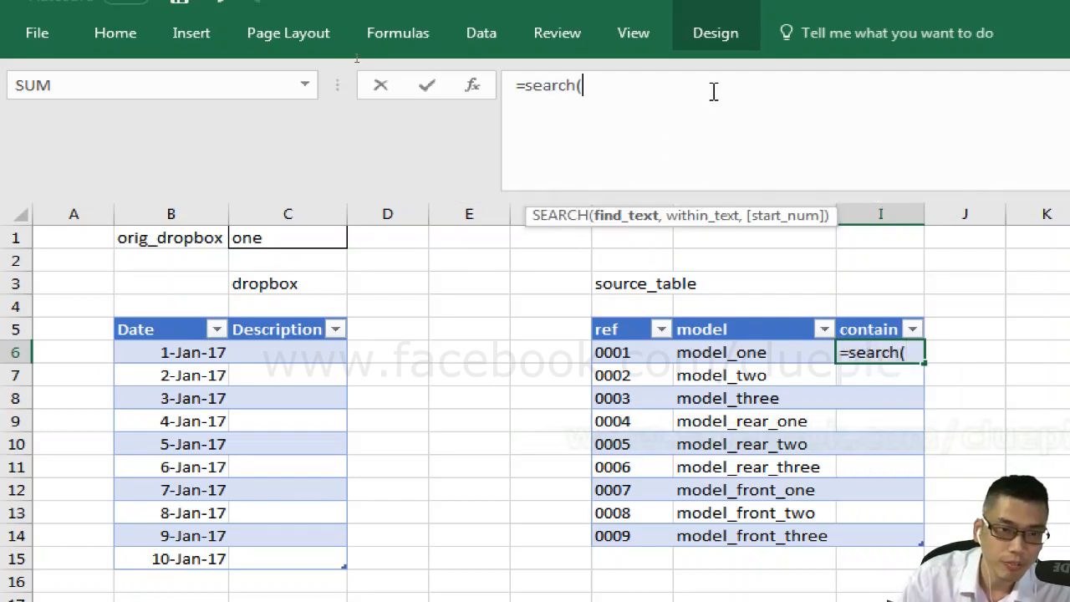
{"action": "left_click", "coordinate": [244, 238]}
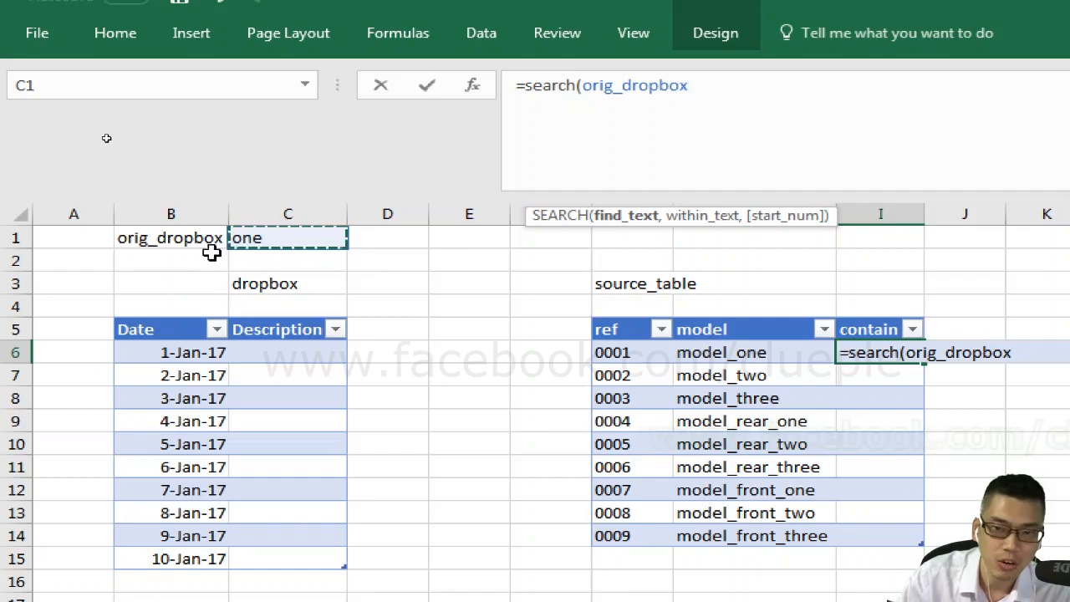
{"action": "type", "text": ","}
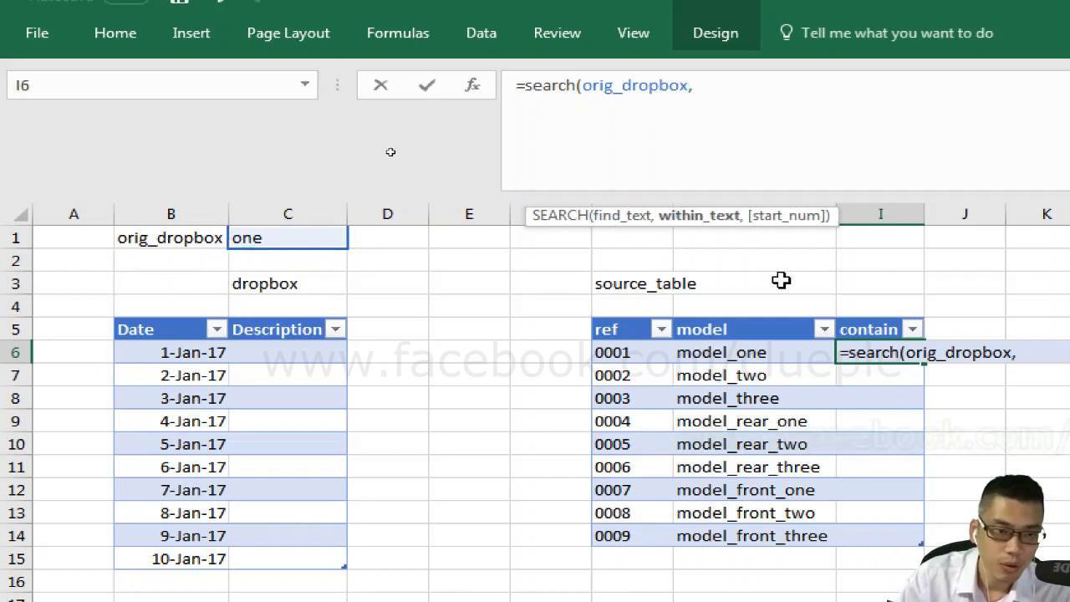
{"action": "left_click", "coordinate": [749, 287]}
{"action": "key", "text": "Down"}
{"action": "key", "text": "Down"}
{"action": "key", "text": "Down"}
{"action": "key", "text": "ctrl+shift+Down"}
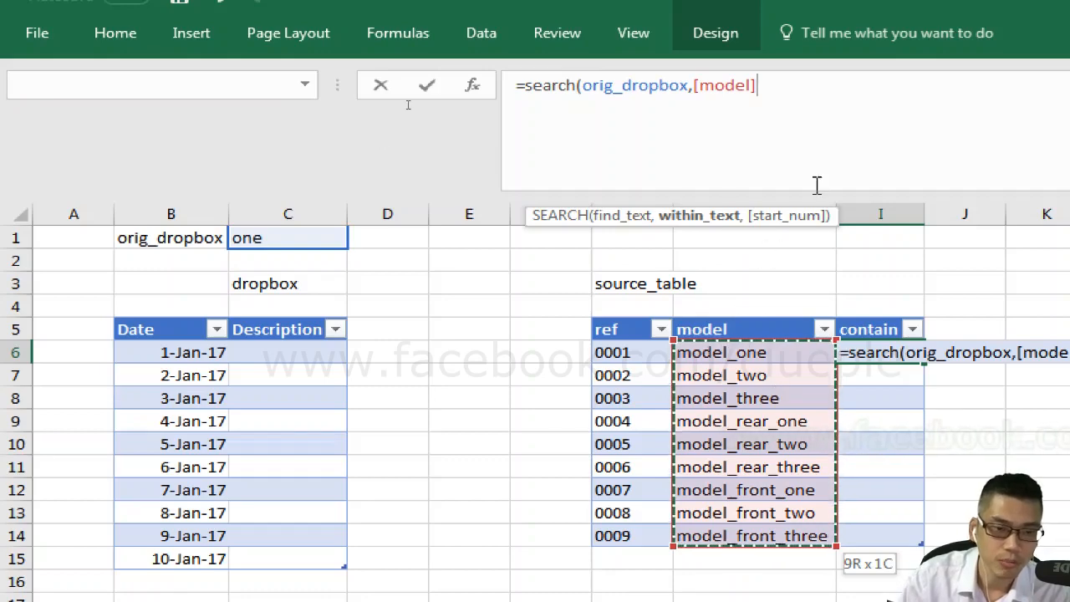
{"action": "key", "text": "ctrl+Return"}
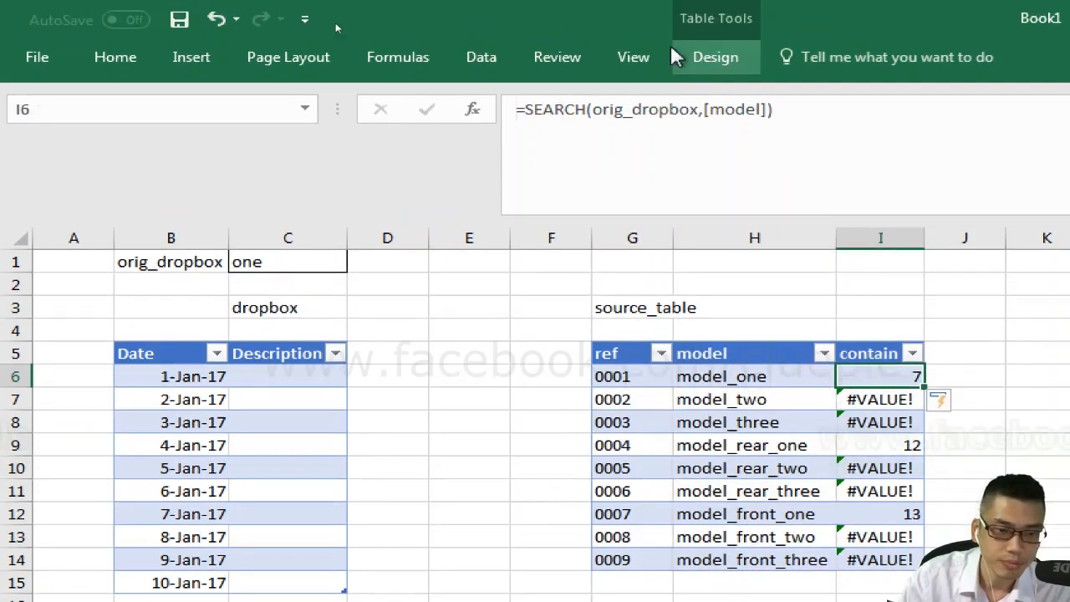
Step: Wrap the contain column's SEARCH formula in ISNUMBER, giving =ISNUMBER(SEARCH(orig_dropbox,[model]))
{"action": "left_click", "coordinate": [523, 109]}
{"action": "type", "text": "is"}
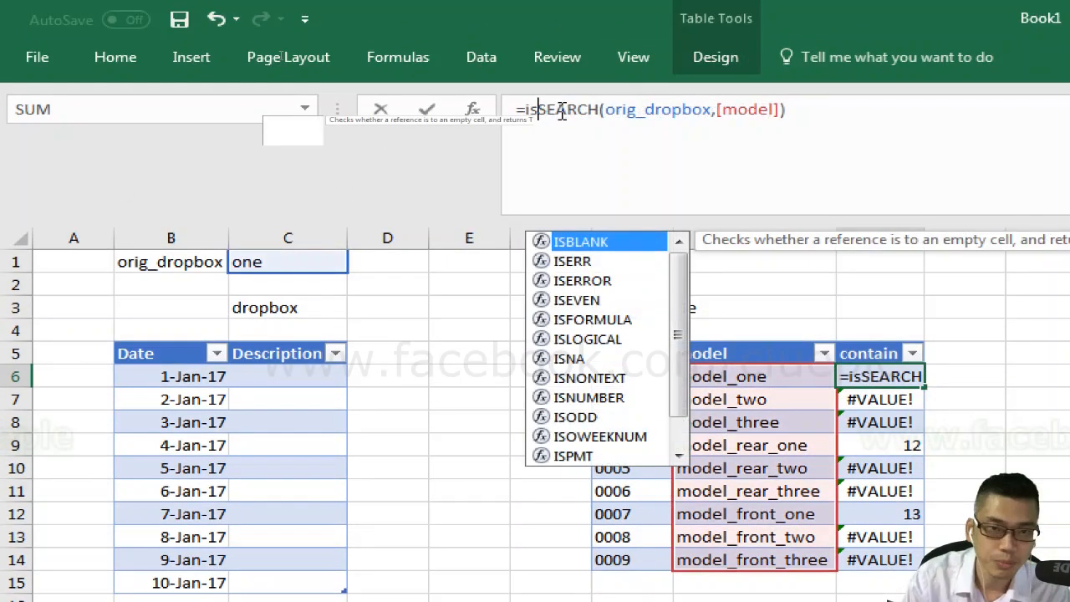
{"action": "type", "text": "num"}
{"action": "key", "text": "Tab"}
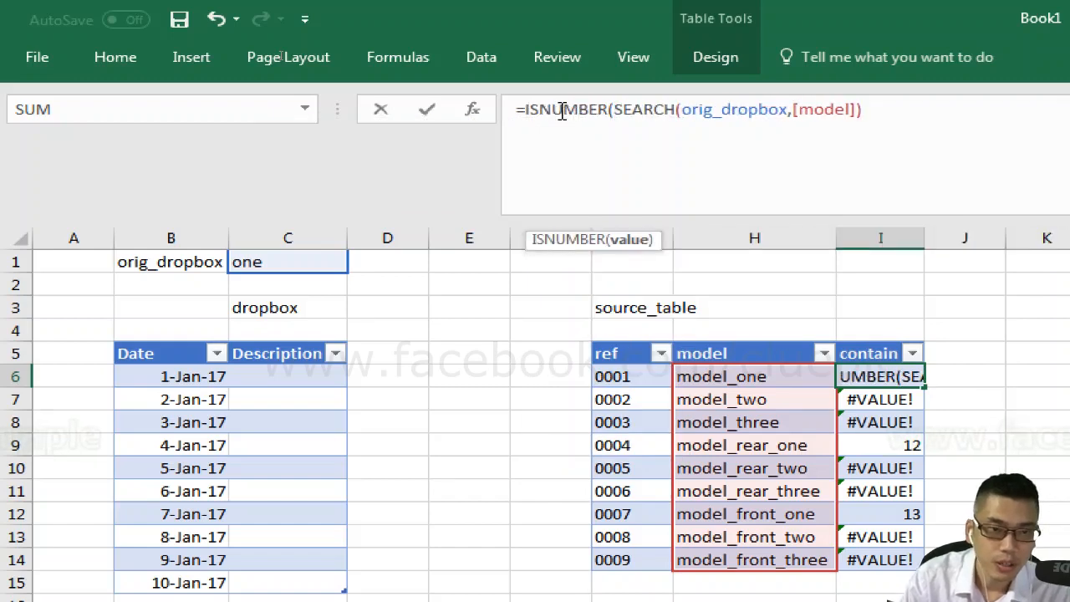
{"action": "key", "text": "End"}
{"action": "type", "text": ")"}
{"action": "key", "text": "Return"}
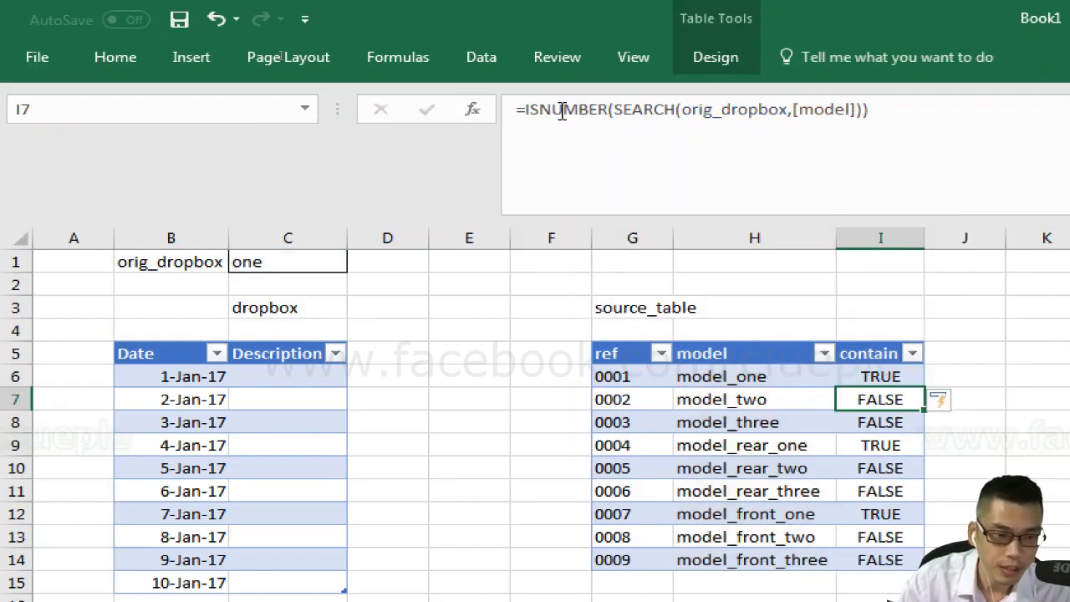
Step: Wrap the contain formula in an IF that returns 1 or 0: =IF(ISNUMBER(SEARCH(orig_dropbox,[model])),1,0)
{"action": "key", "text": "Up"}
{"action": "left_click", "coordinate": [553, 112]}
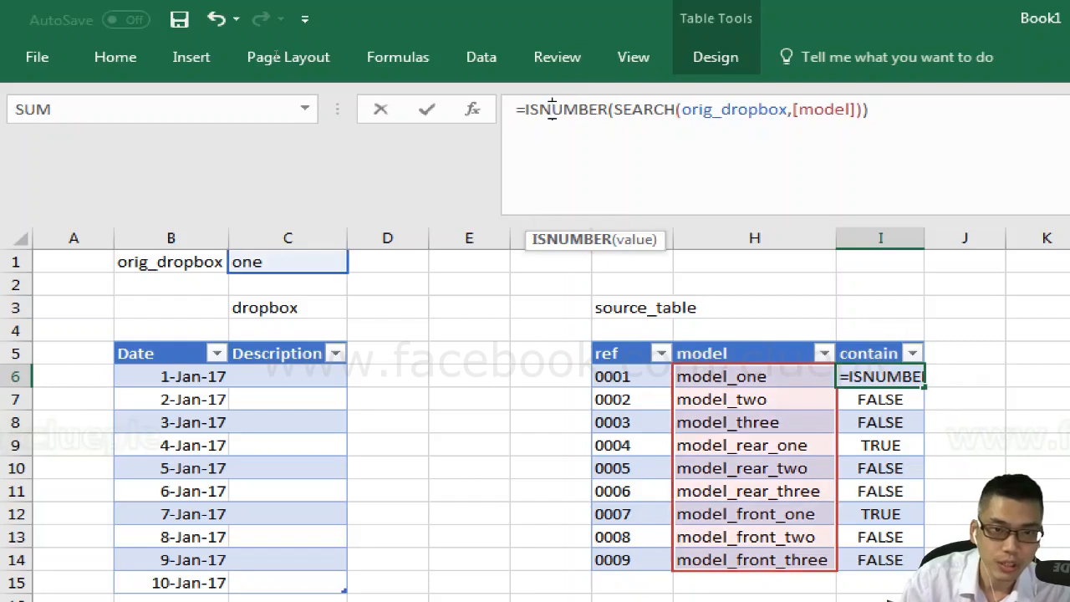
{"action": "key", "text": "Left"}
{"action": "key", "text": "Left"}
{"action": "key", "text": "Left"}
{"action": "type", "text": "if("}
{"action": "key", "text": "End"}
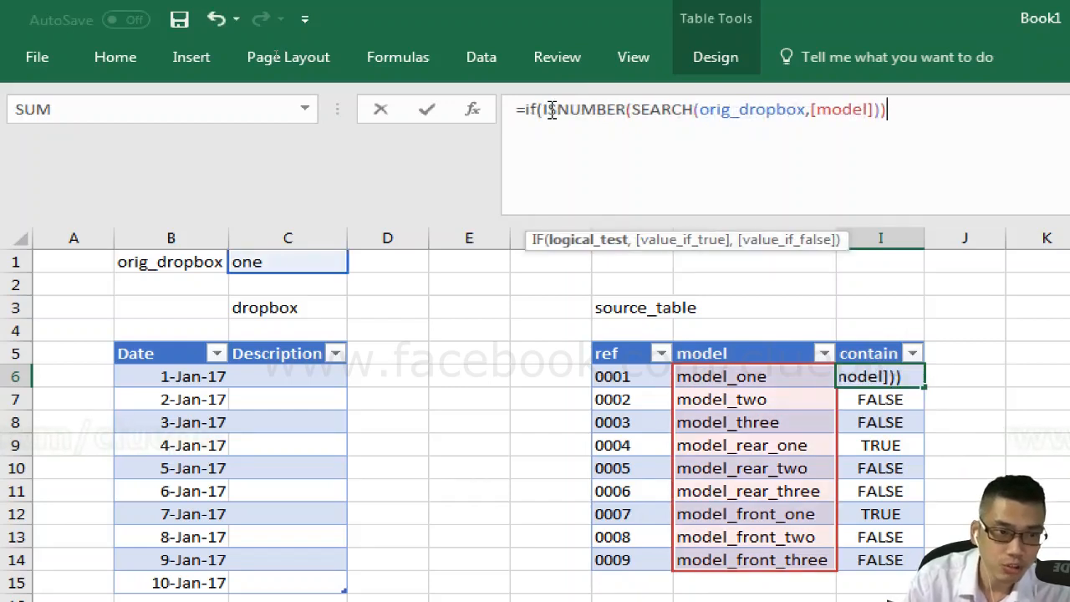
{"action": "type", "text": ",1,"}
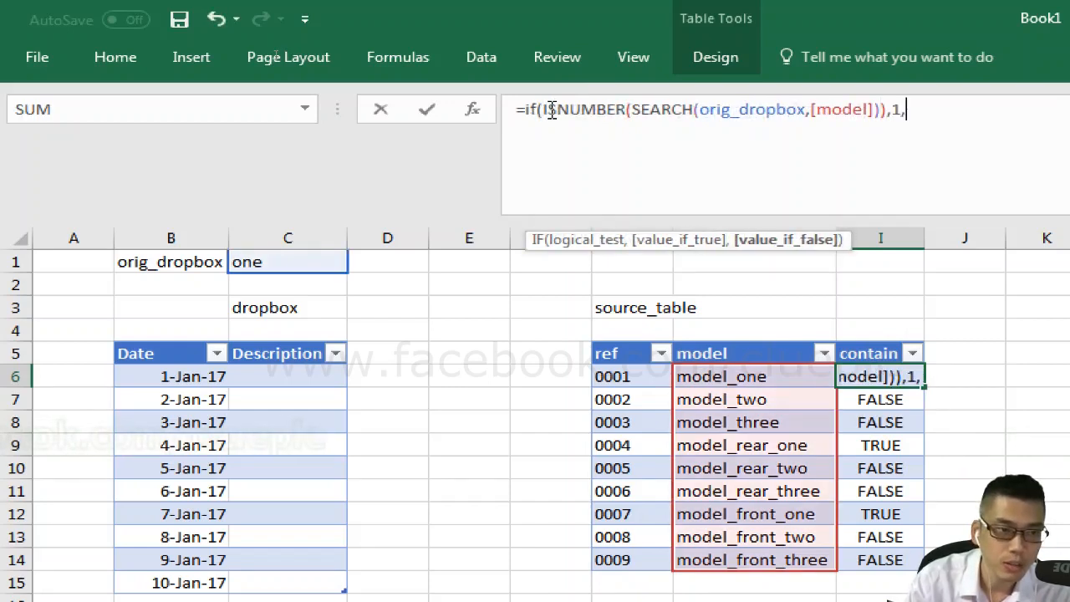
{"action": "type", "text": "0)"}
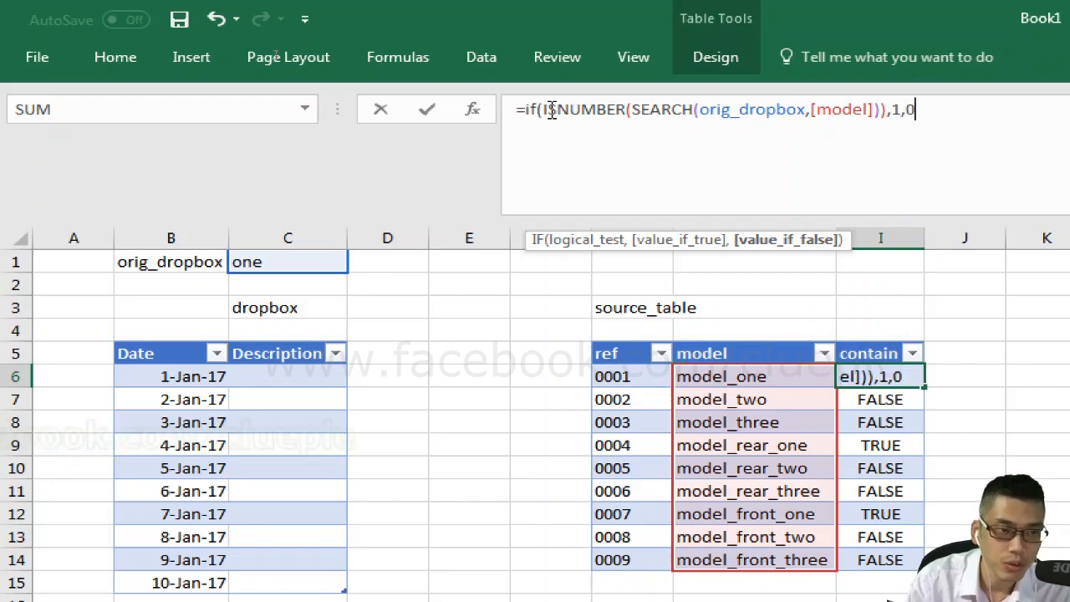
{"action": "key", "text": "Return"}
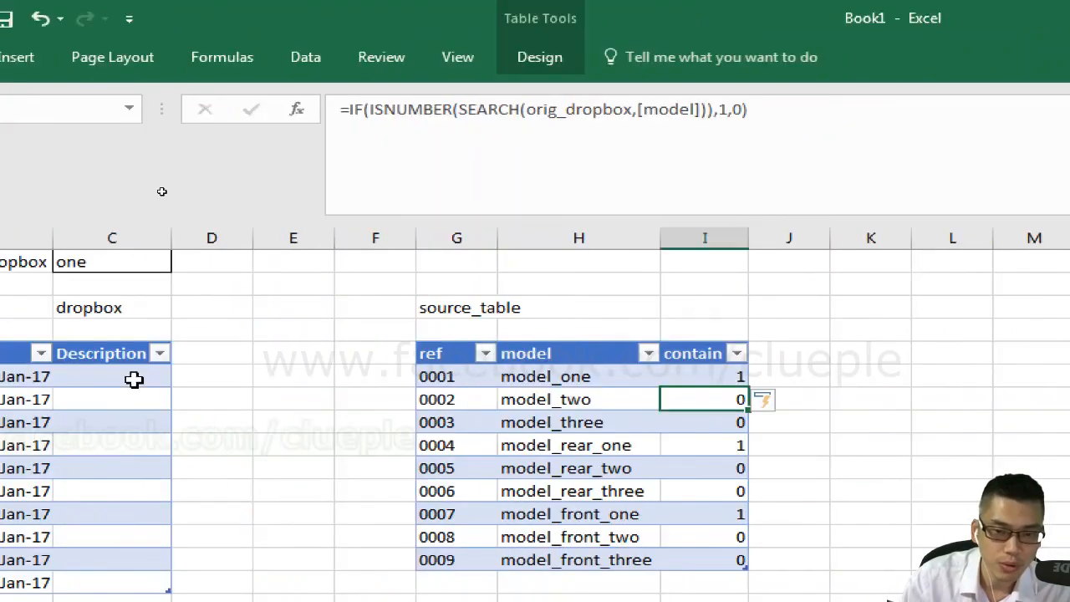
Step: Add a "search_id" column beside contain in the source table and fit its width to the header
{"action": "left_click", "coordinate": [282, 266]}
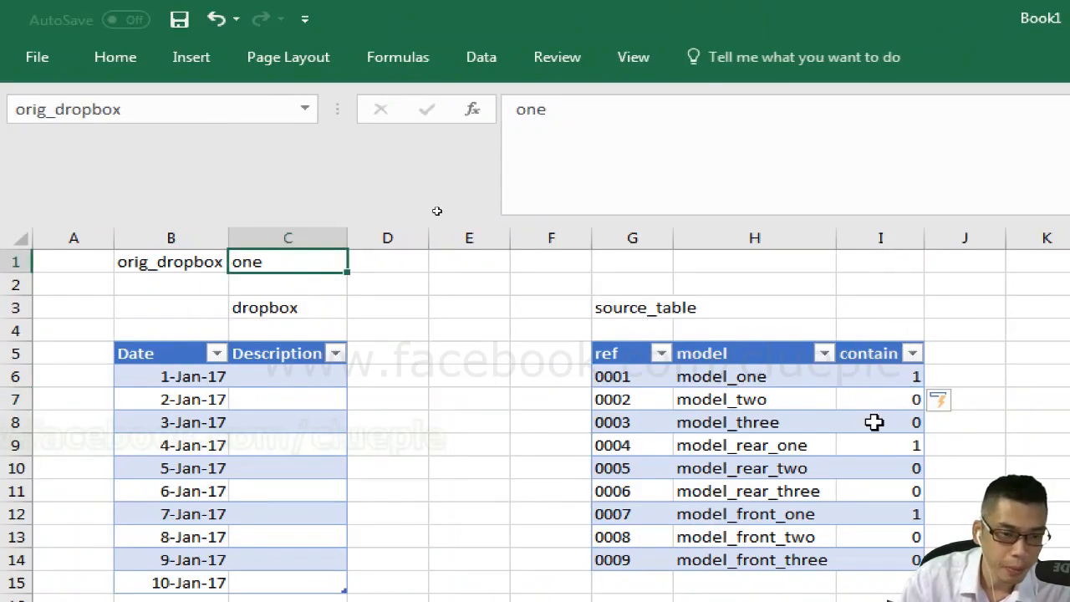
{"action": "left_click", "coordinate": [888, 374]}
{"action": "left_click", "coordinate": [876, 444]}
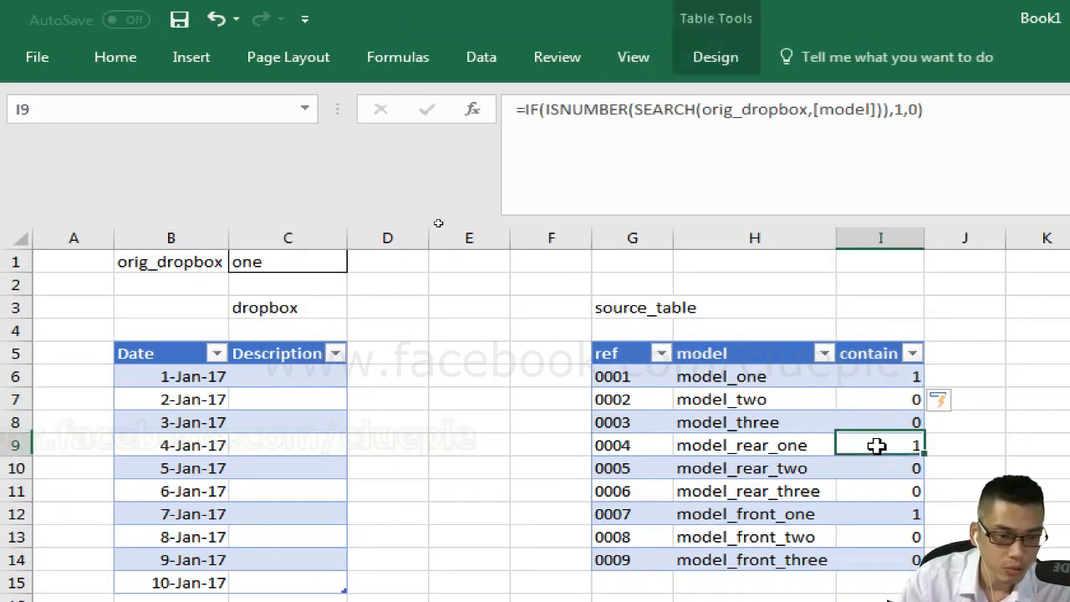
{"action": "left_click", "coordinate": [872, 516]}
{"action": "key", "text": "ctrl+Up"}
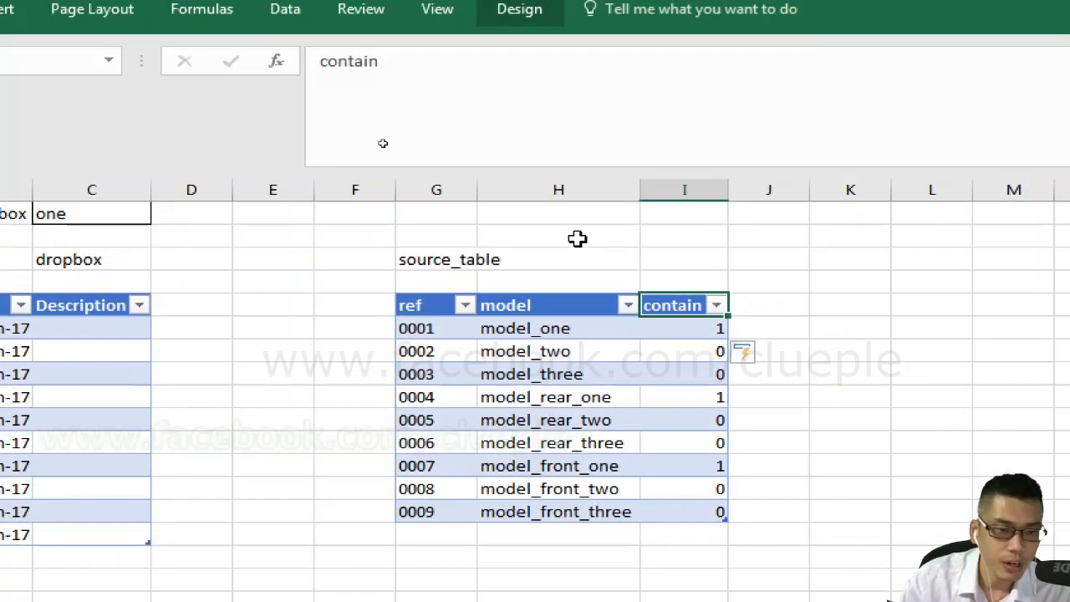
{"action": "key", "text": "Right"}
{"action": "type", "text": "se"}
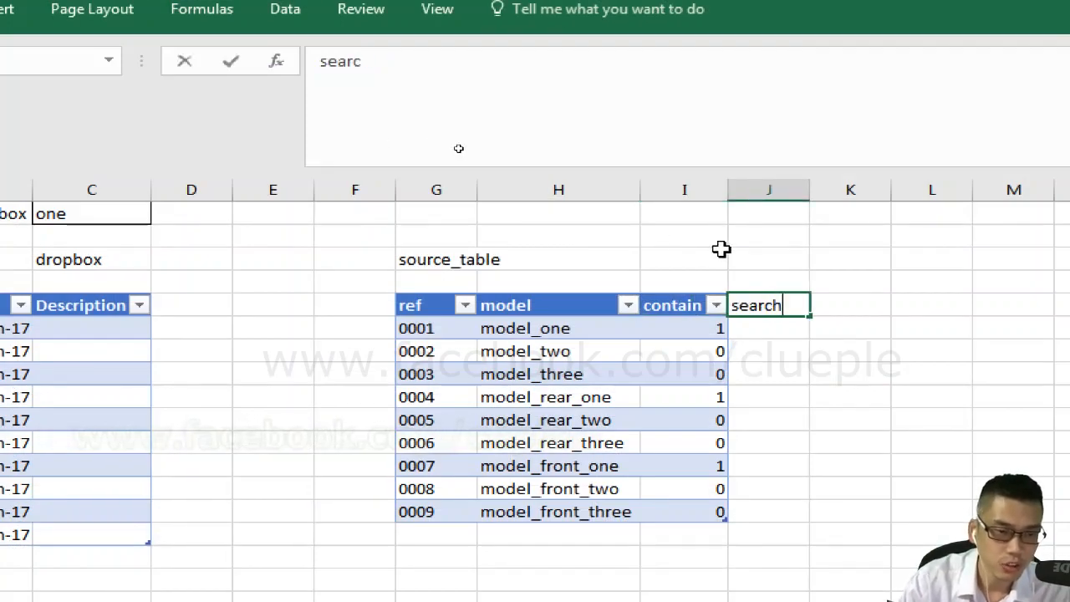
{"action": "type", "text": "arch_id"}
{"action": "key", "text": "ctrl+Return"}
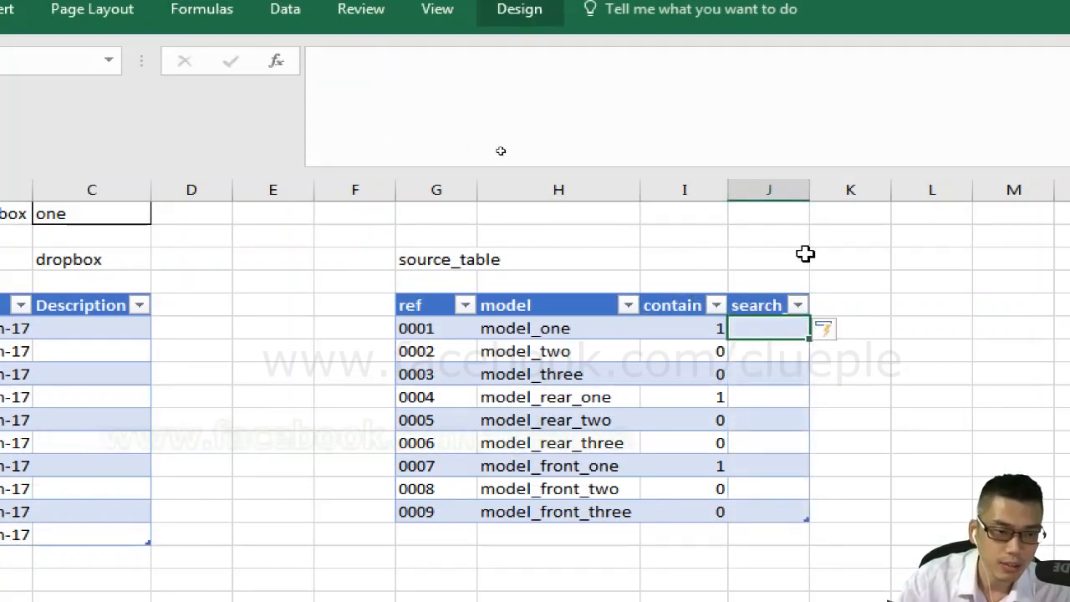
{"action": "double_click", "coordinate": [817, 190]}
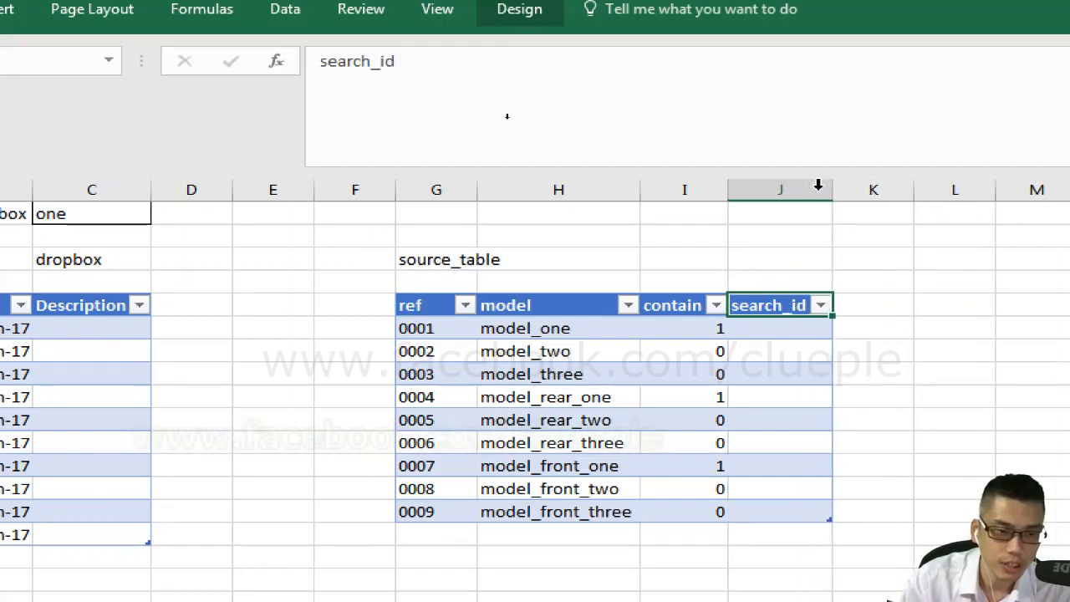
Step: Go through the contain column's values row by row to examine which models match the search text
{"action": "key", "text": "Down"}
{"action": "key", "text": "Left"}
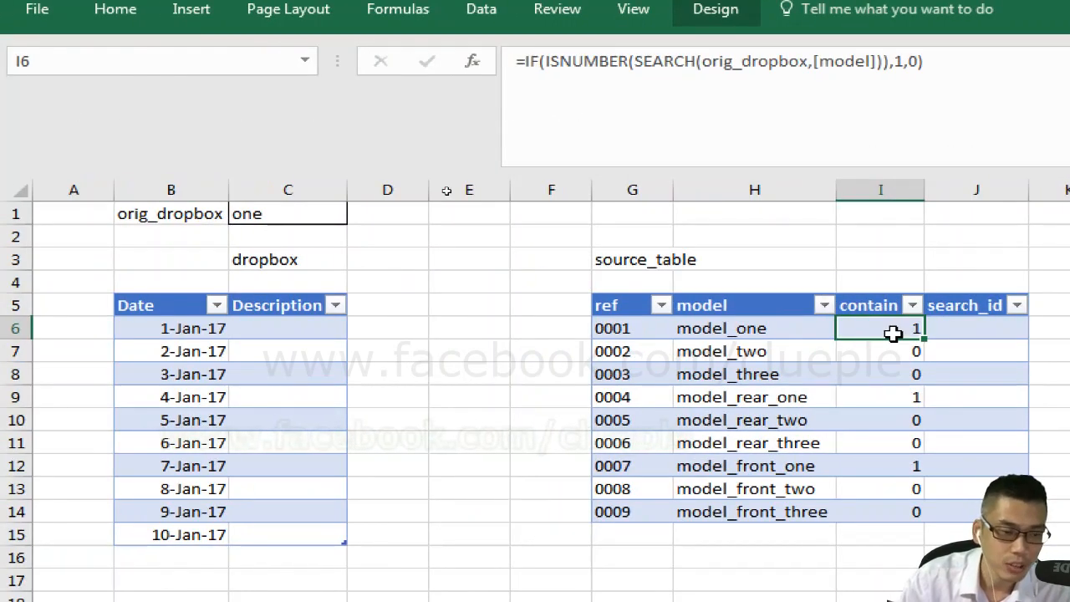
{"action": "key", "text": "Down"}
{"action": "key", "text": "Down"}
{"action": "key", "text": "Down"}
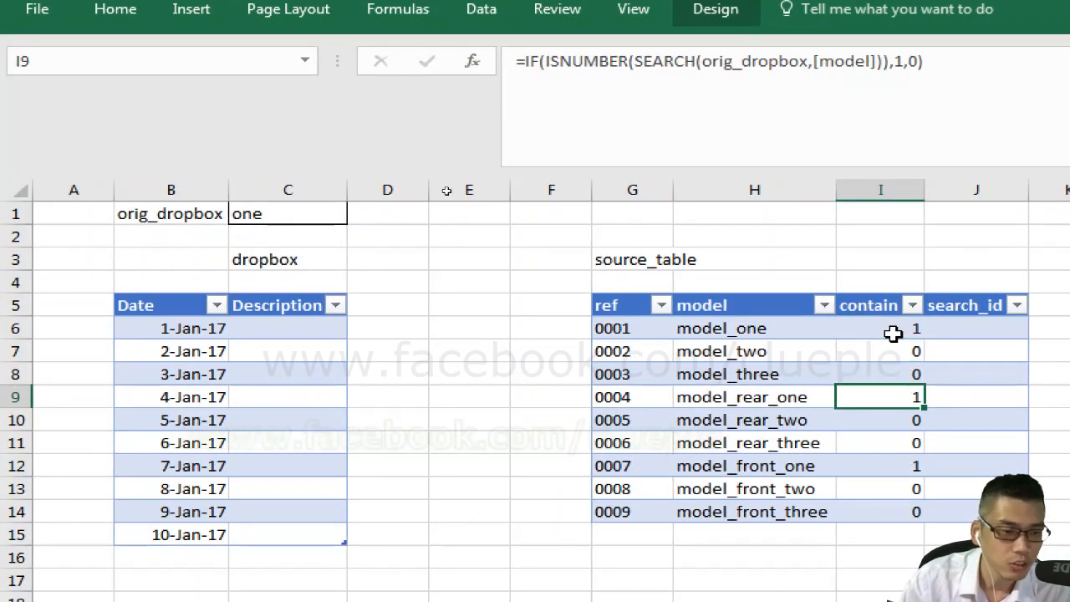
{"action": "key", "text": "Down"}
{"action": "key", "text": "Down"}
{"action": "key", "text": "Down"}
{"action": "key", "text": "Up"}
{"action": "key", "text": "Up"}
{"action": "key", "text": "Up"}
{"action": "key", "text": "Up"}
{"action": "key", "text": "Up"}
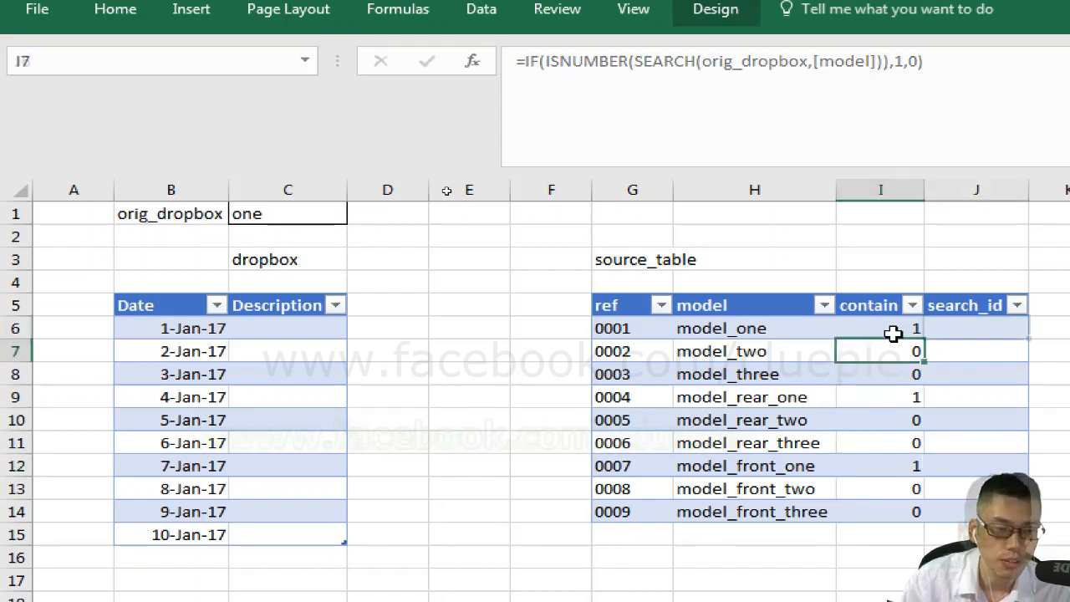
{"action": "key", "text": "Up"}
{"action": "key", "text": "Right"}
{"action": "type", "text": "=if("}
{"action": "left_click", "coordinate": [893, 333]}
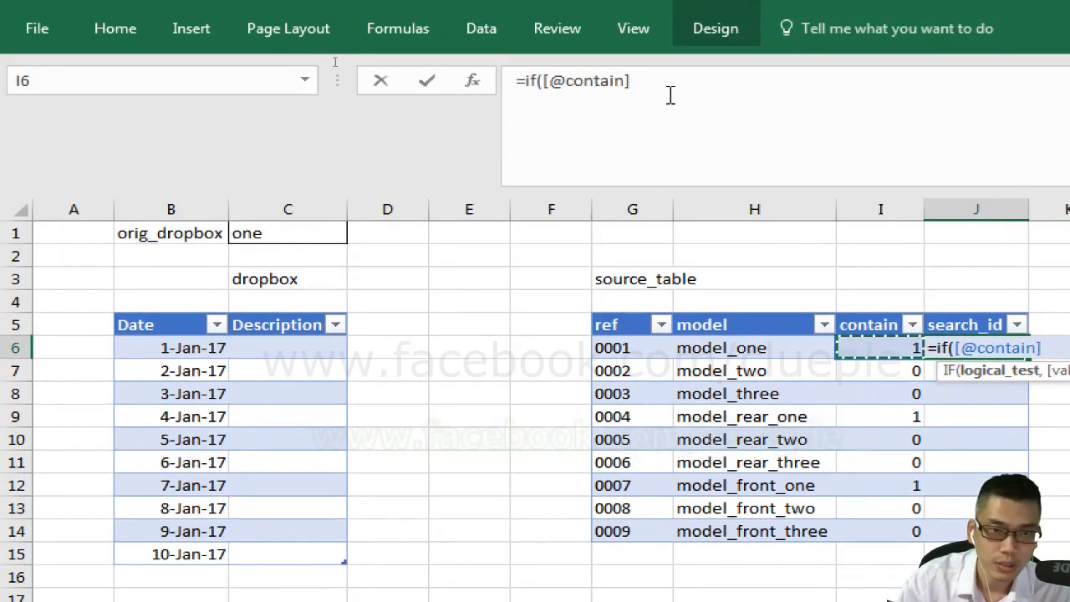
{"action": "left_click", "coordinate": [683, 94]}
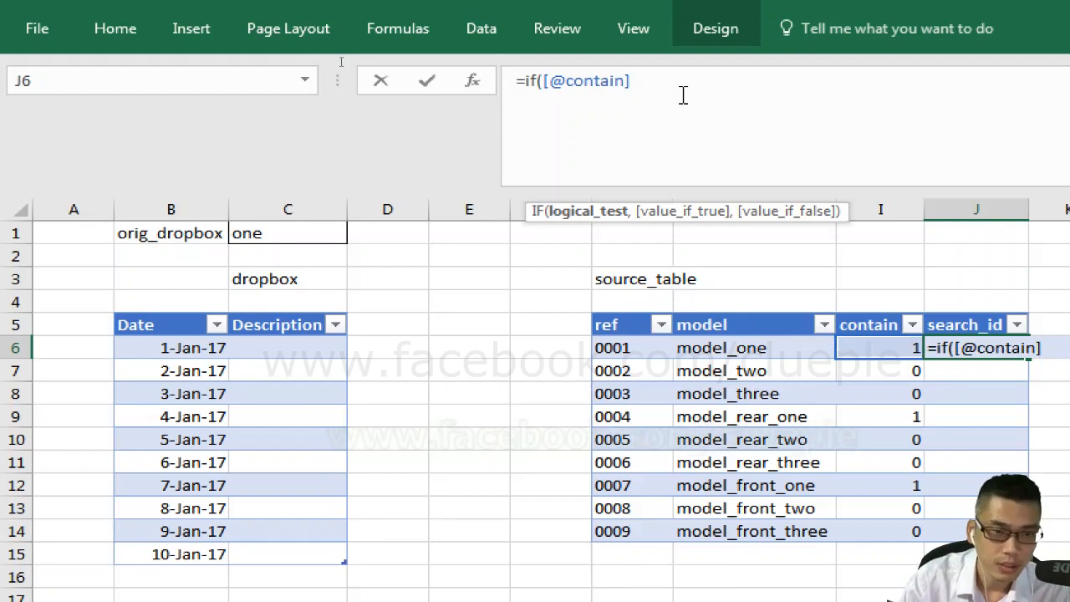
{"action": "type", "text": "=1,"}
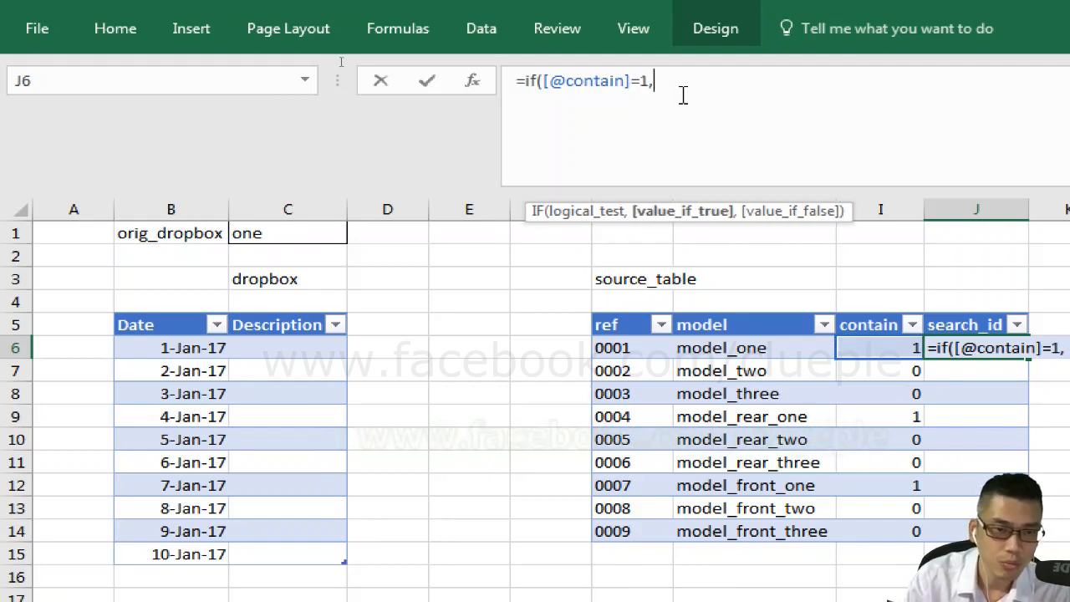
{"action": "key", "text": "alt+Return"}
{"action": "type", "text": "rows("}
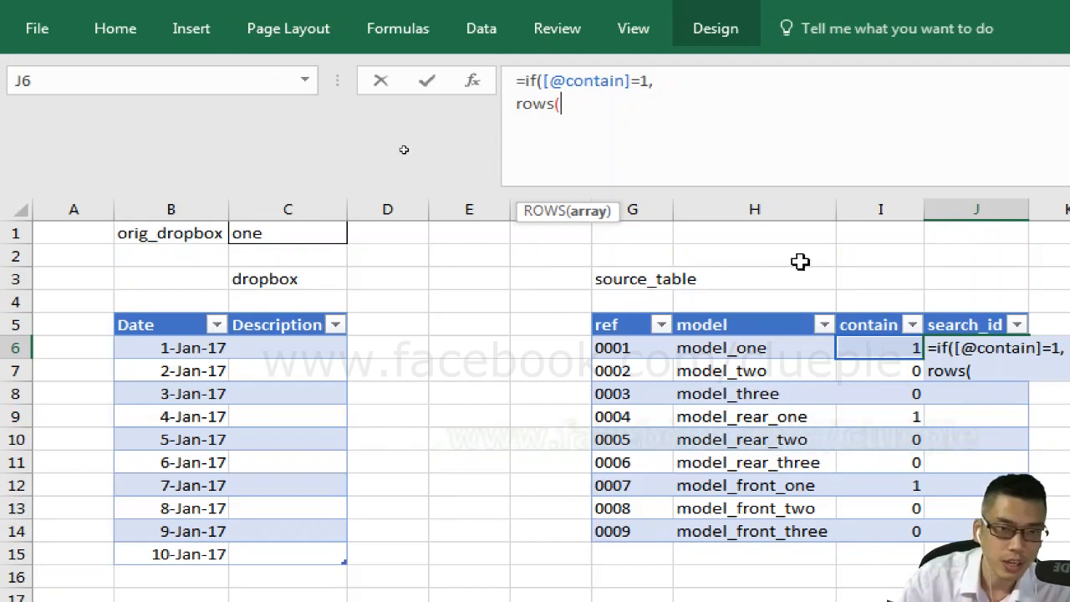
{"action": "type", "text": "i6"}
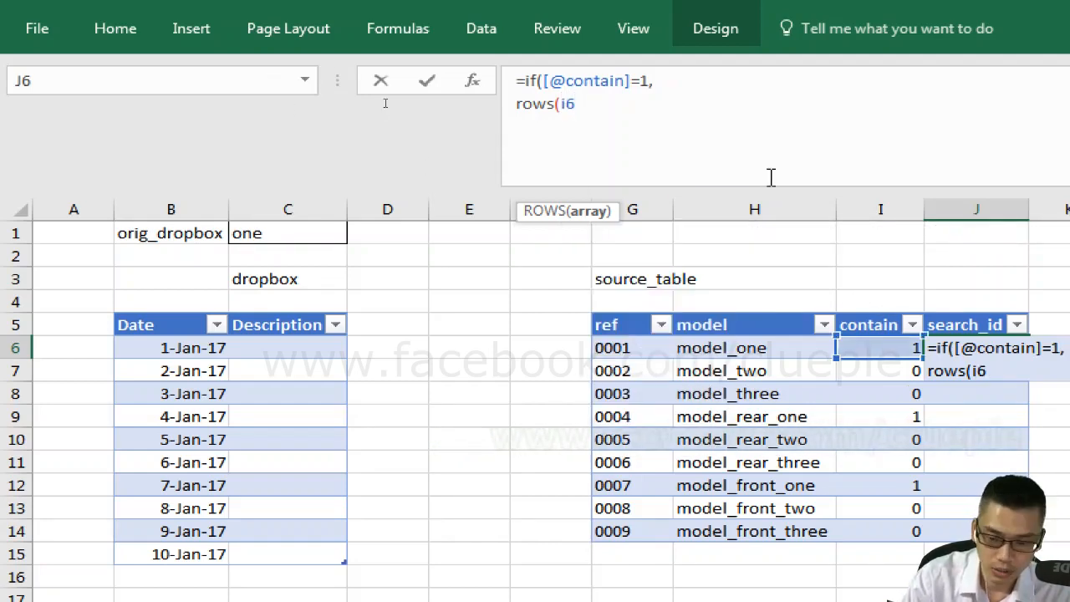
{"action": "key", "text": "F4"}
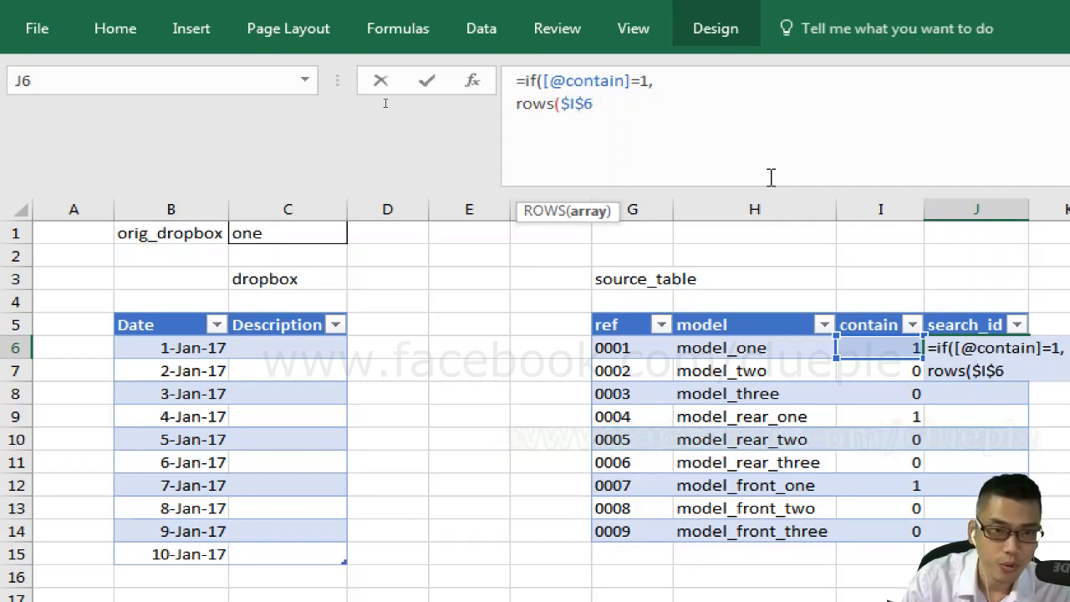
{"action": "type", "text": ":i6"}
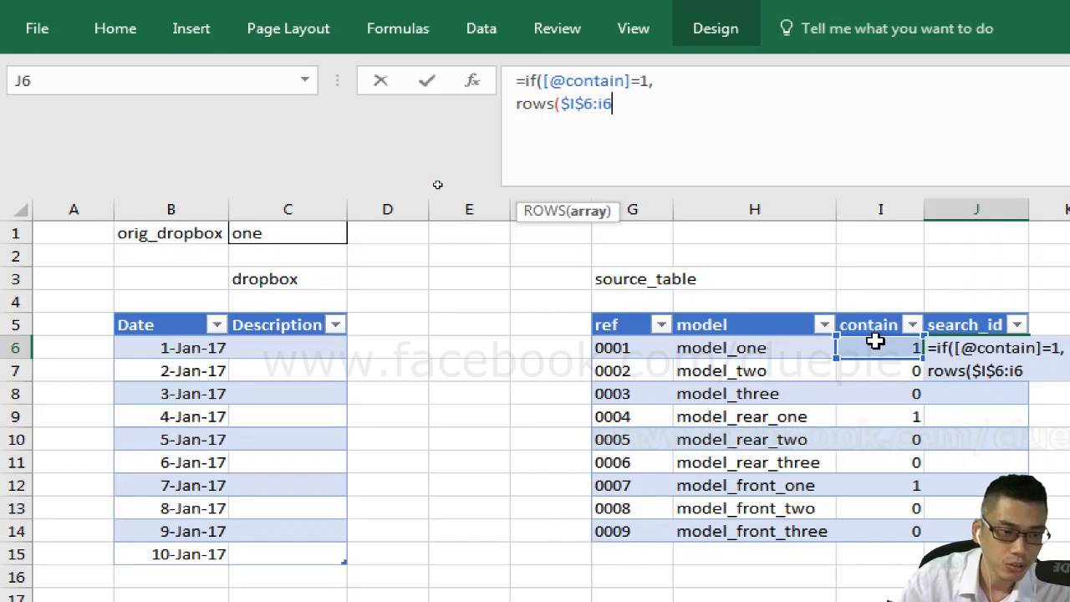
{"action": "type", "text": "),"}
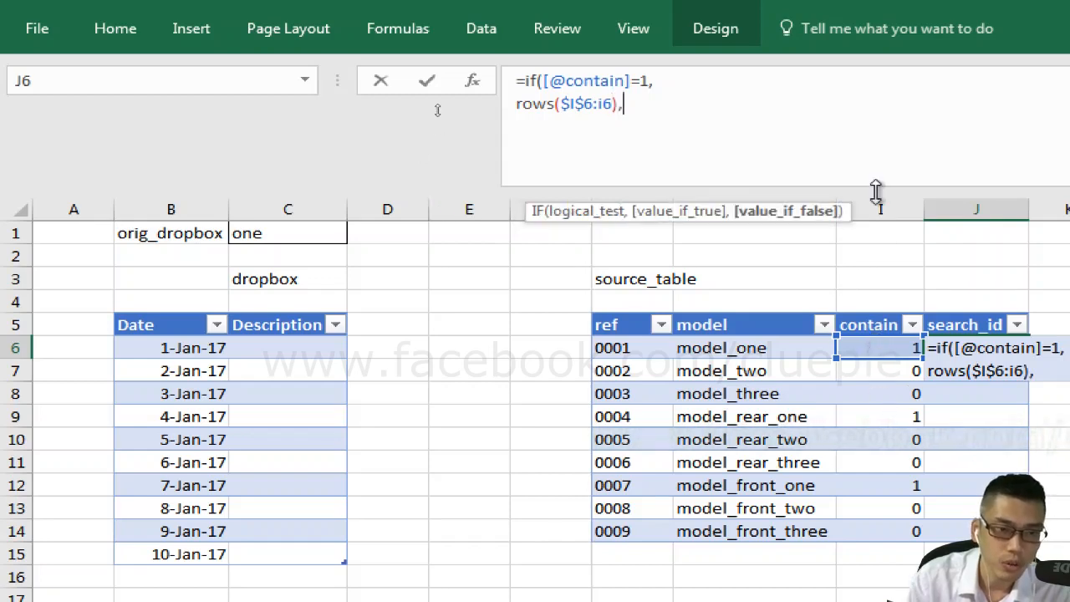
{"action": "key", "text": "alt+Return"}
{"action": "type", "text": "0)"}
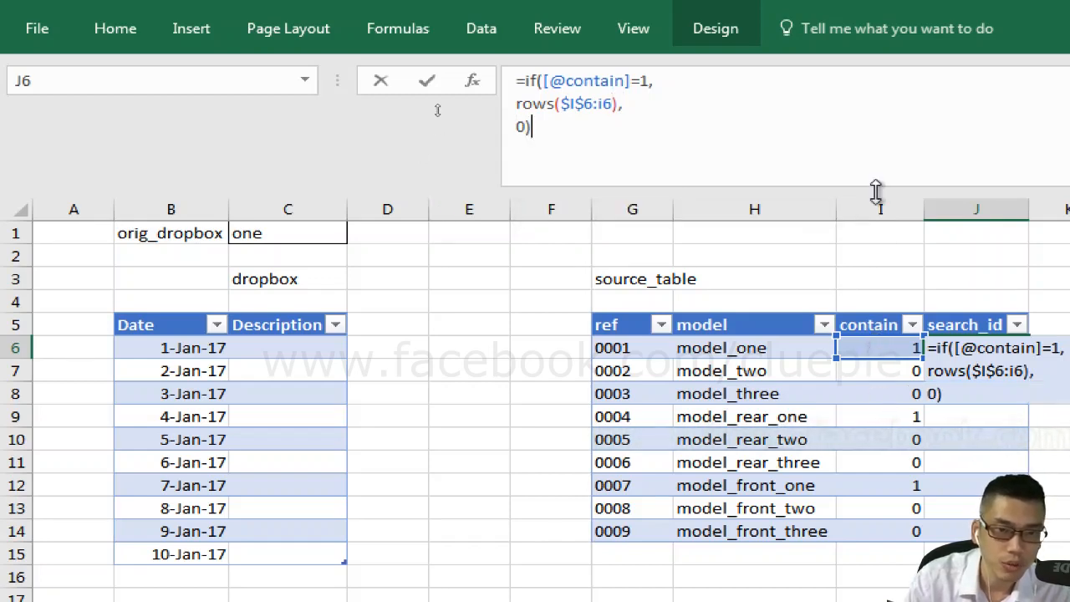
{"action": "key", "text": "Return"}
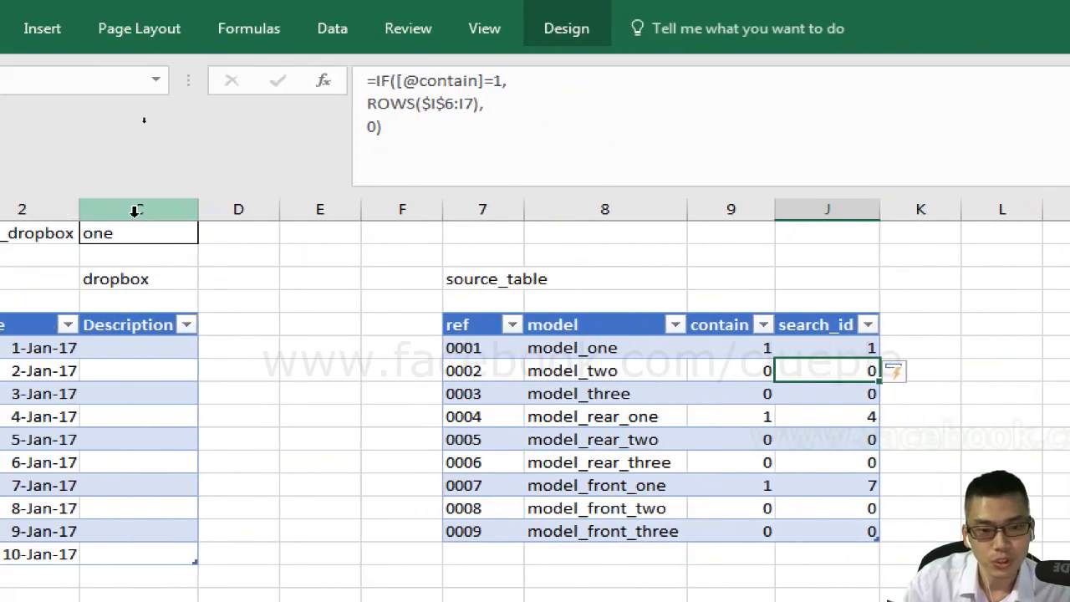
{"action": "key", "text": "Up"}
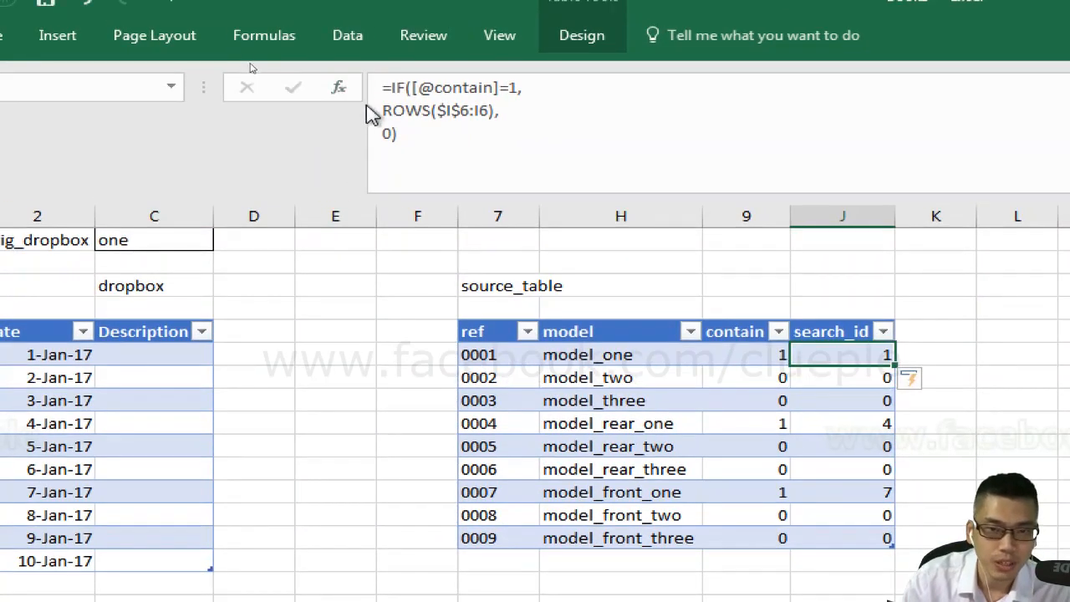
{"action": "left_click", "coordinate": [386, 110]}
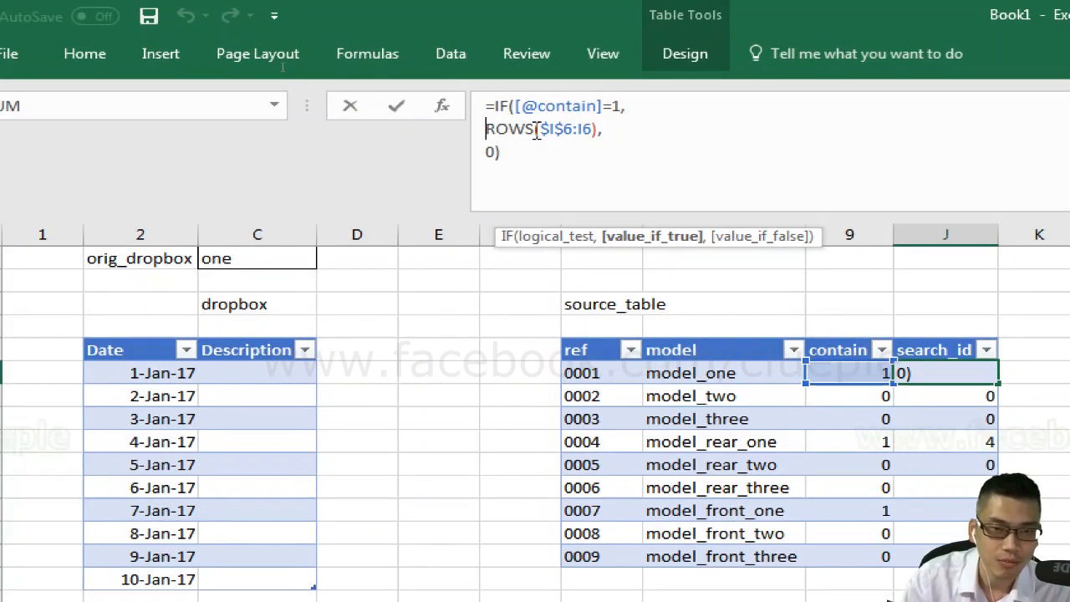
{"action": "key", "text": "BackSpace"}
{"action": "key", "text": "BackSpace"}
{"action": "key", "text": "BackSpace"}
{"action": "key", "text": "BackSpace"}
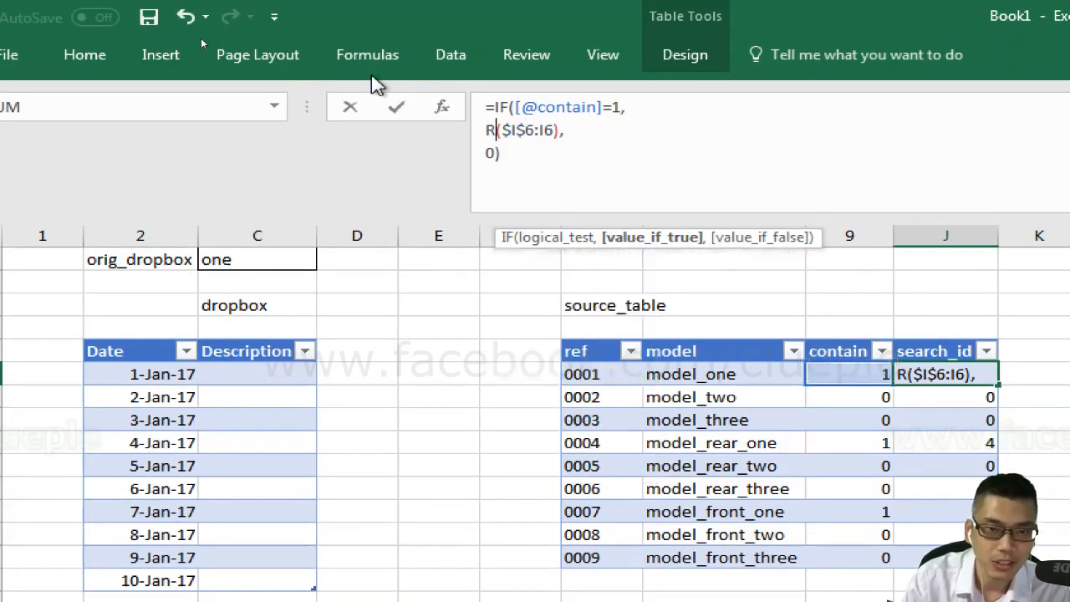
{"action": "type", "text": "sum"}
{"action": "key", "text": "Return"}
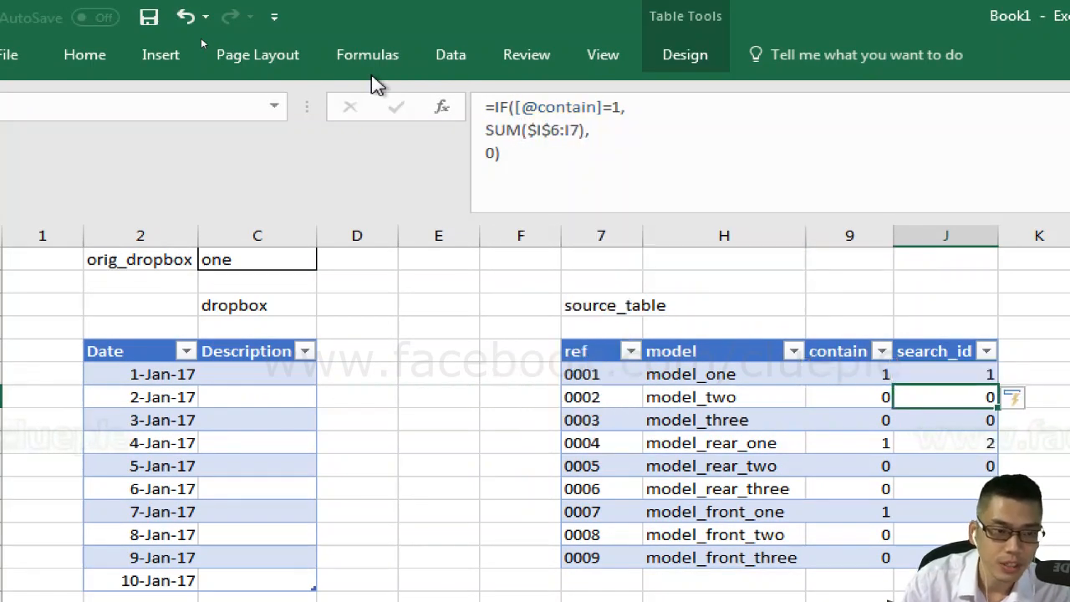
{"action": "left_click", "coordinate": [744, 367]}
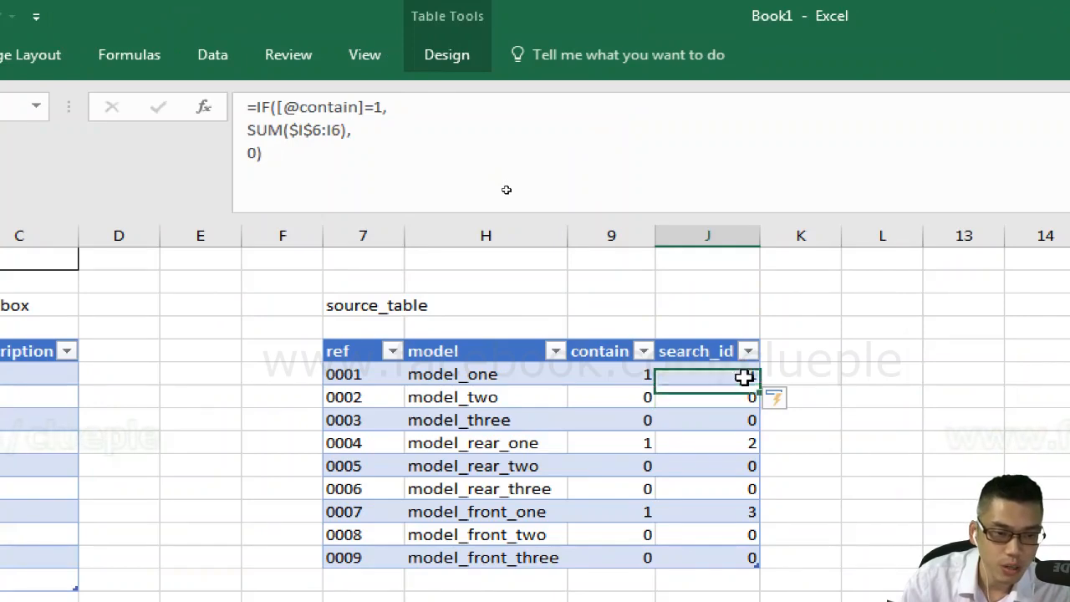
{"action": "left_click", "coordinate": [643, 443]}
{"action": "left_click", "coordinate": [707, 441]}
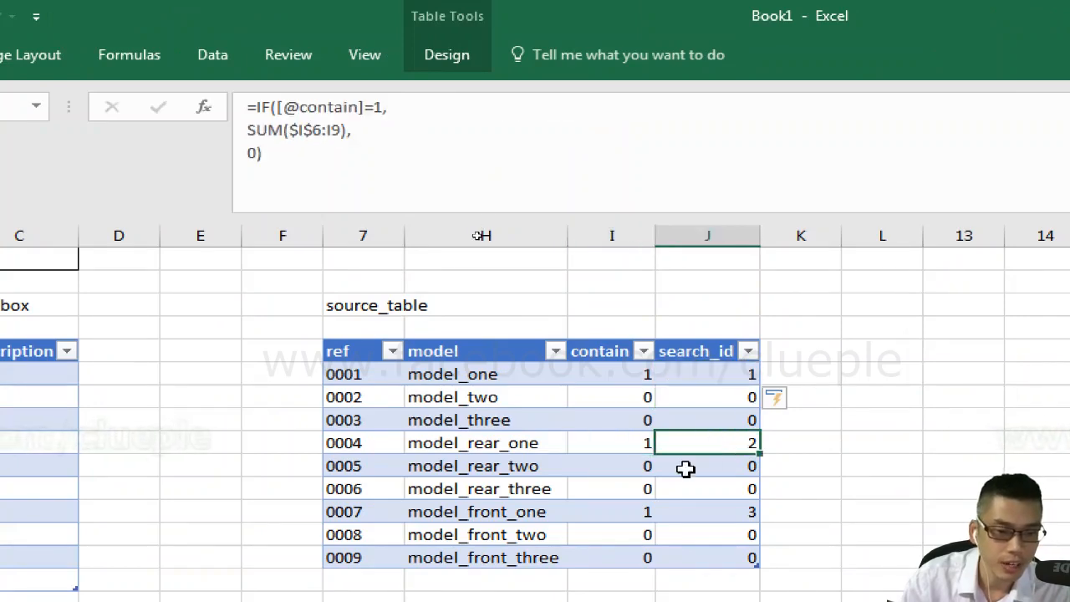
{"action": "left_click", "coordinate": [637, 511]}
{"action": "left_click", "coordinate": [721, 504]}
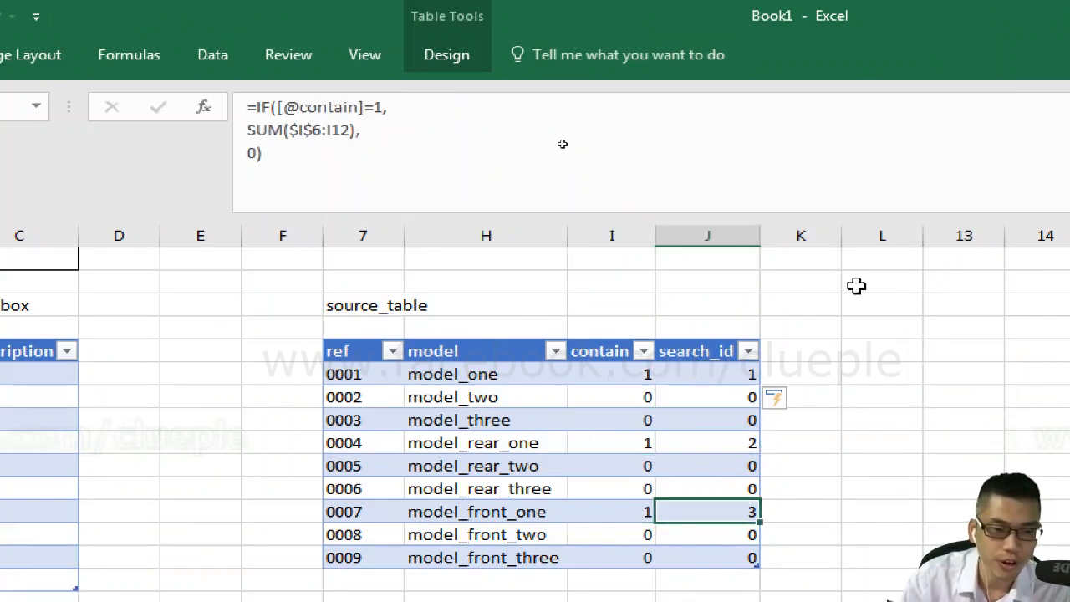
Step: Add a "search_result" column beside search_id in the source table and fit its width to the header
{"action": "left_click", "coordinate": [695, 304]}
{"action": "key", "text": "Down"}
{"action": "key", "text": "Down"}
{"action": "key", "text": "Right"}
{"action": "type", "text": "s"}
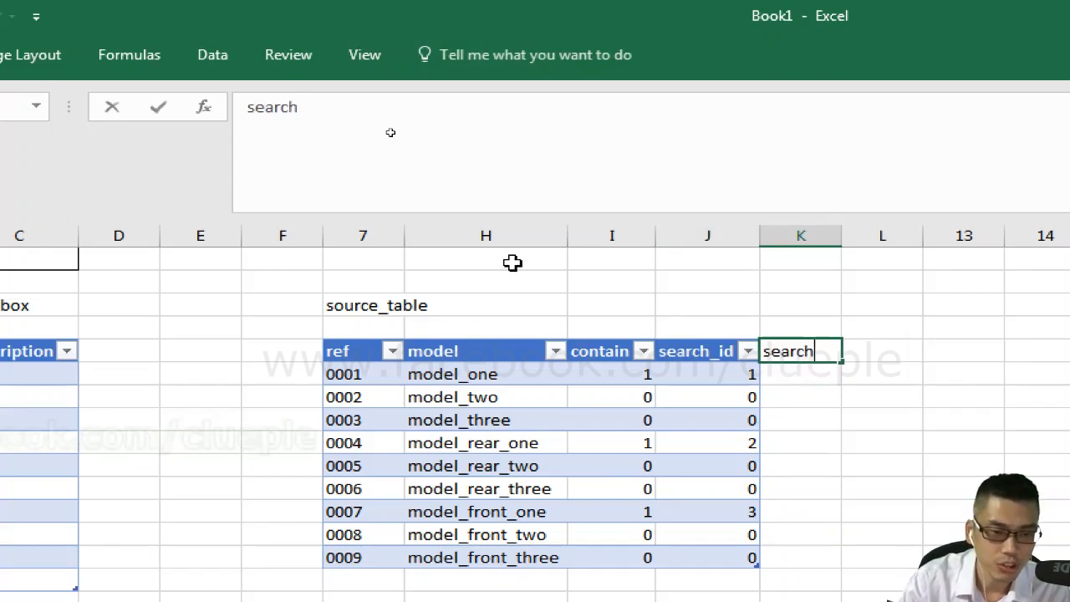
{"action": "type", "text": "earch"}
{"action": "key", "text": "ctrl+Return"}
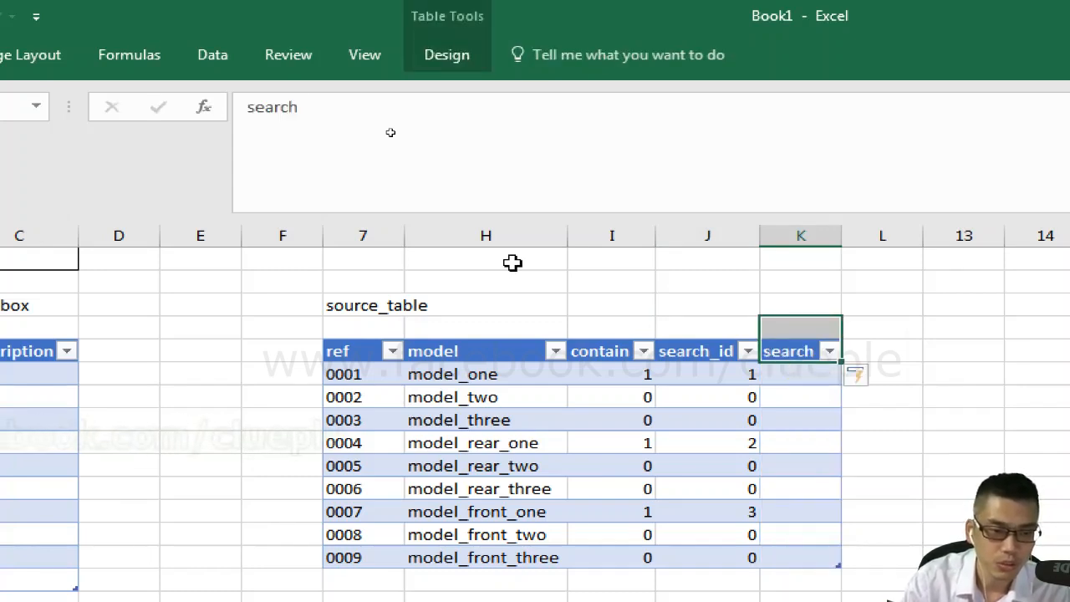
{"action": "left_click", "coordinate": [486, 157]}
{"action": "type", "text": "_result"}
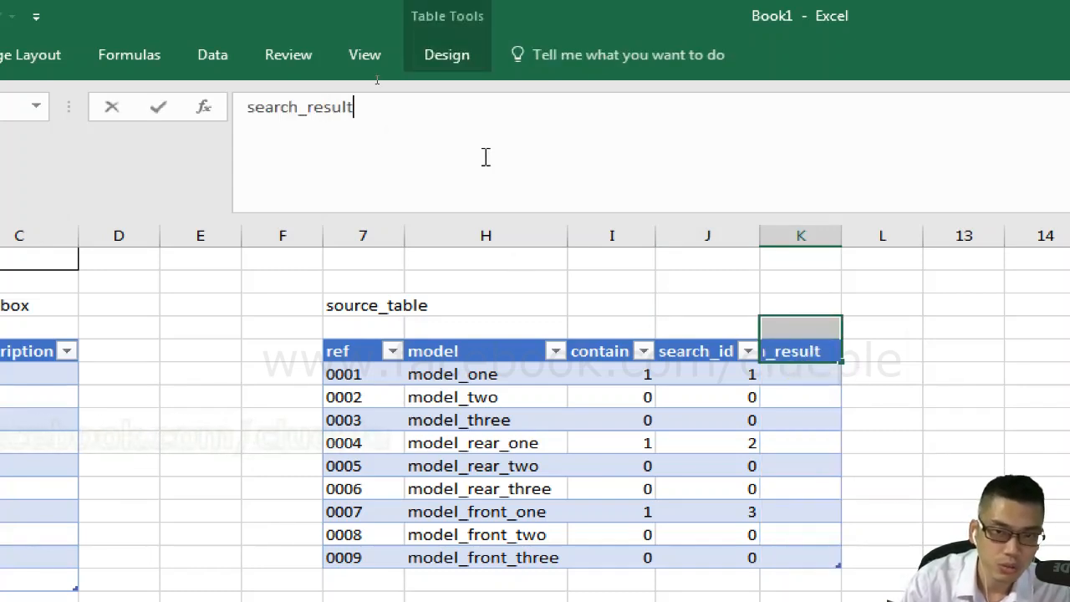
{"action": "key", "text": "ctrl+Return"}
{"action": "double_click", "coordinate": [841, 235]}
Step: Begin an INDEX formula in the first search_result cell with the whole model column as its array
{"action": "key", "text": "Down"}
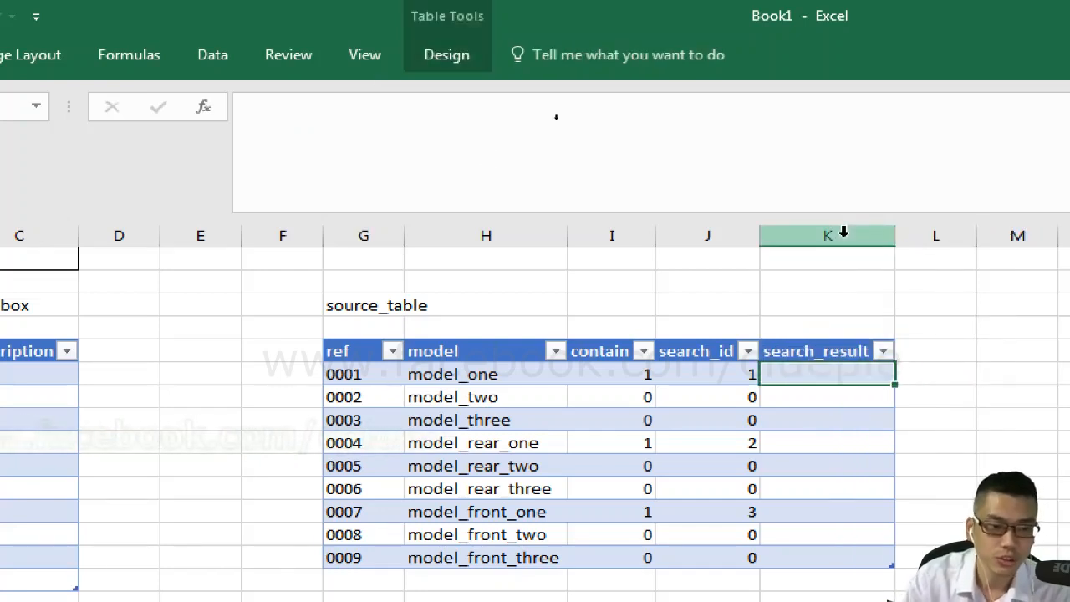
{"action": "type", "text": "=index("}
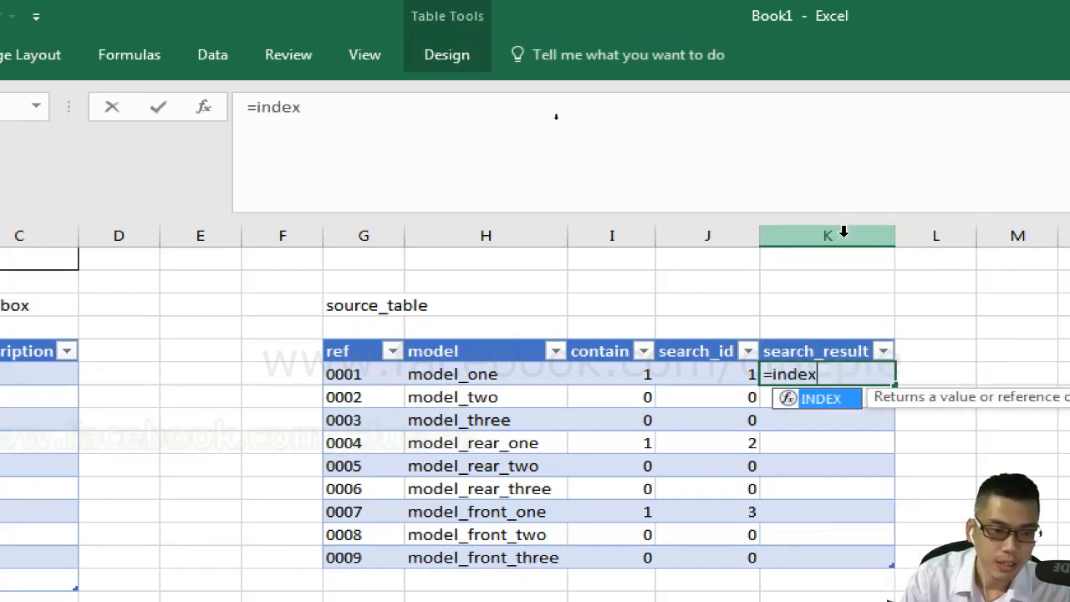
{"action": "left_click", "coordinate": [477, 311]}
{"action": "key", "text": "Down"}
{"action": "key", "text": "Down"}
{"action": "key", "text": "Down"}
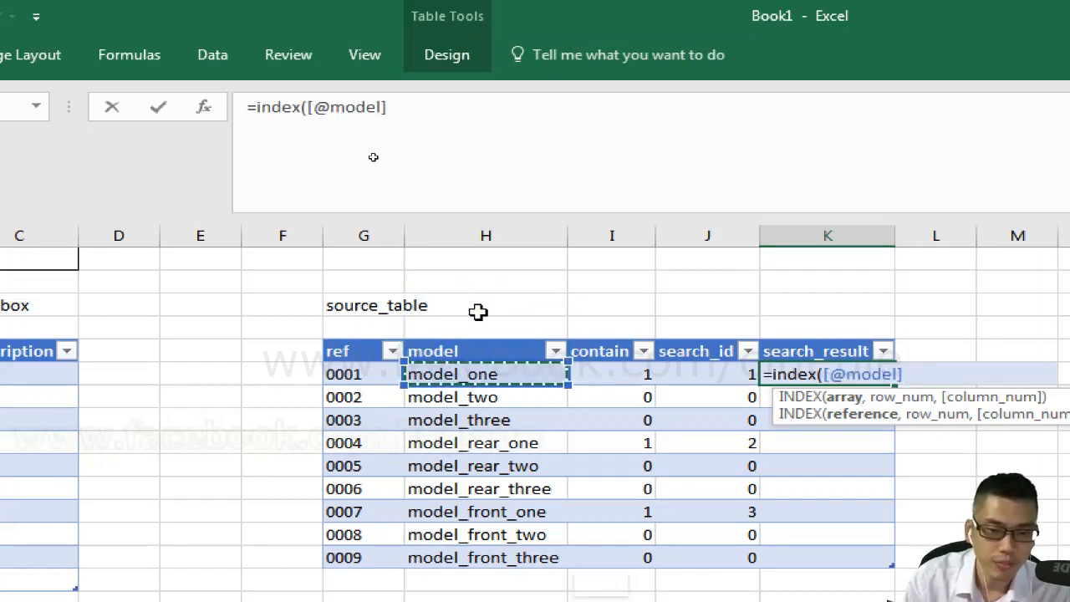
{"action": "key", "text": "ctrl+shift+Down"}
{"action": "type", "text": ","}
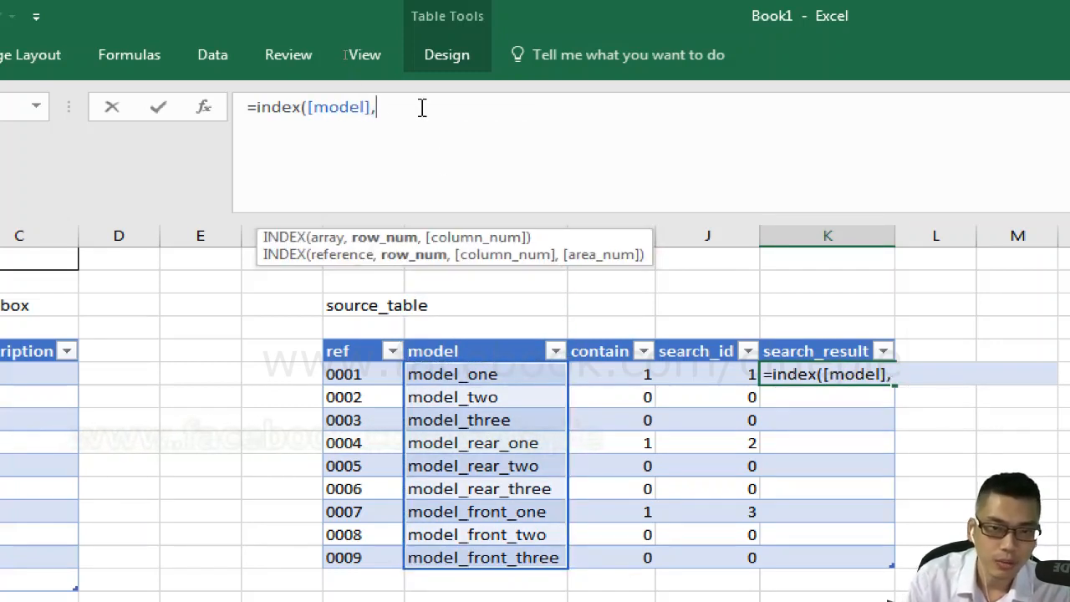
Step: Add MATCH on a new line of the INDEX formula, with ROWS($K$6:K6) as its lookup value
{"action": "key", "text": "alt+Return"}
{"action": "type", "text": "match("}
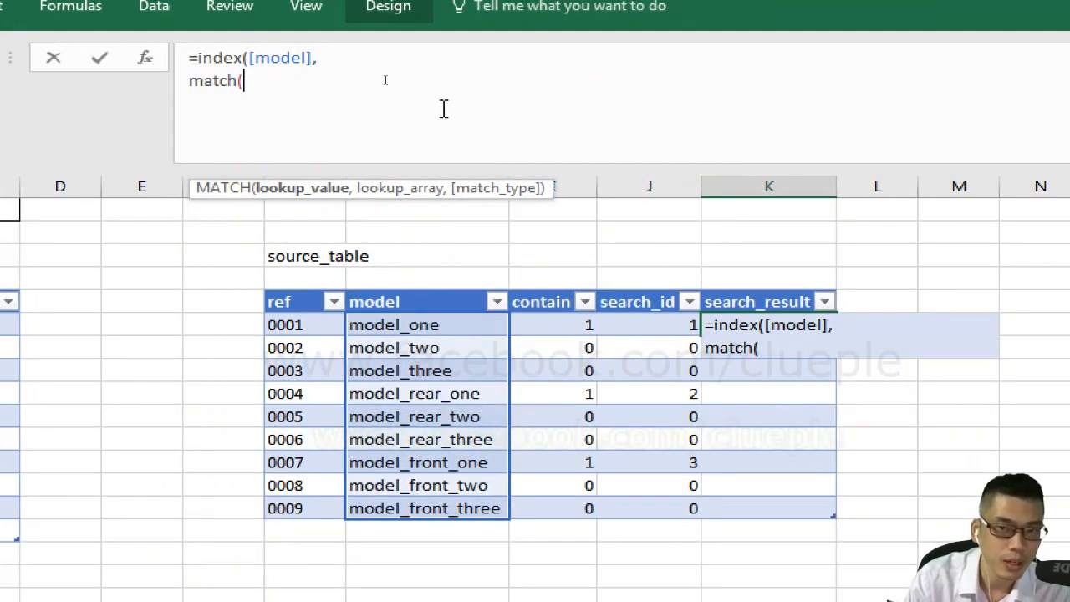
{"action": "type", "text": "rows("}
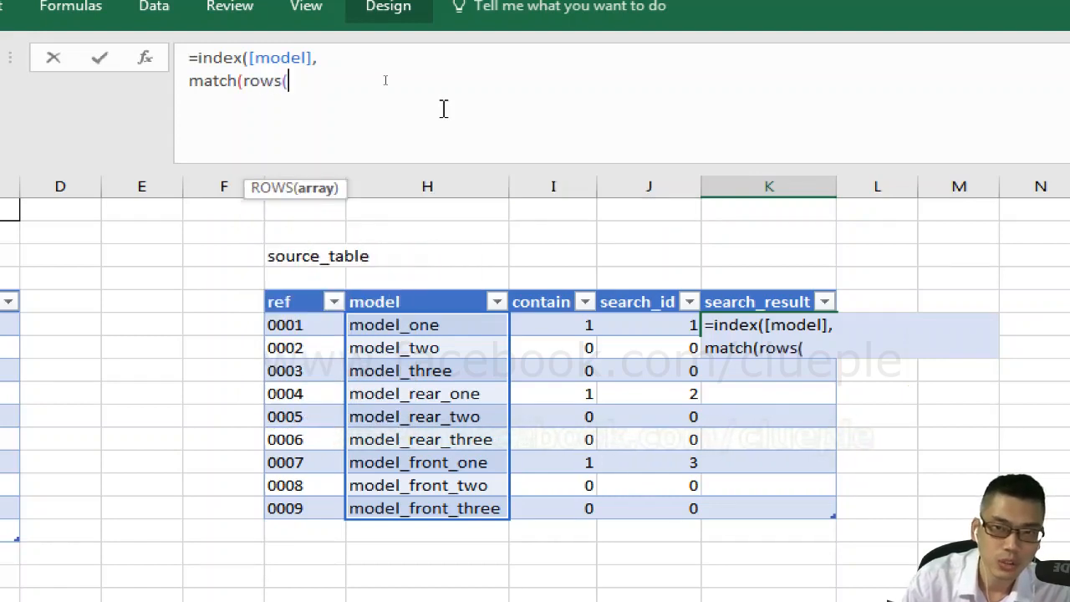
{"action": "type", "text": "k6"}
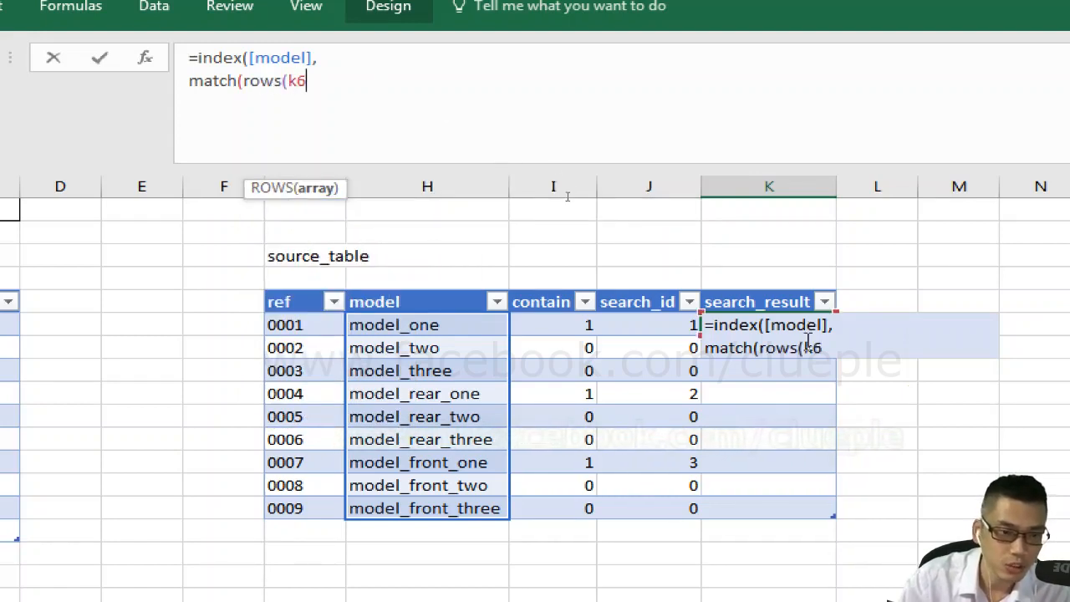
{"action": "key", "text": "F4"}
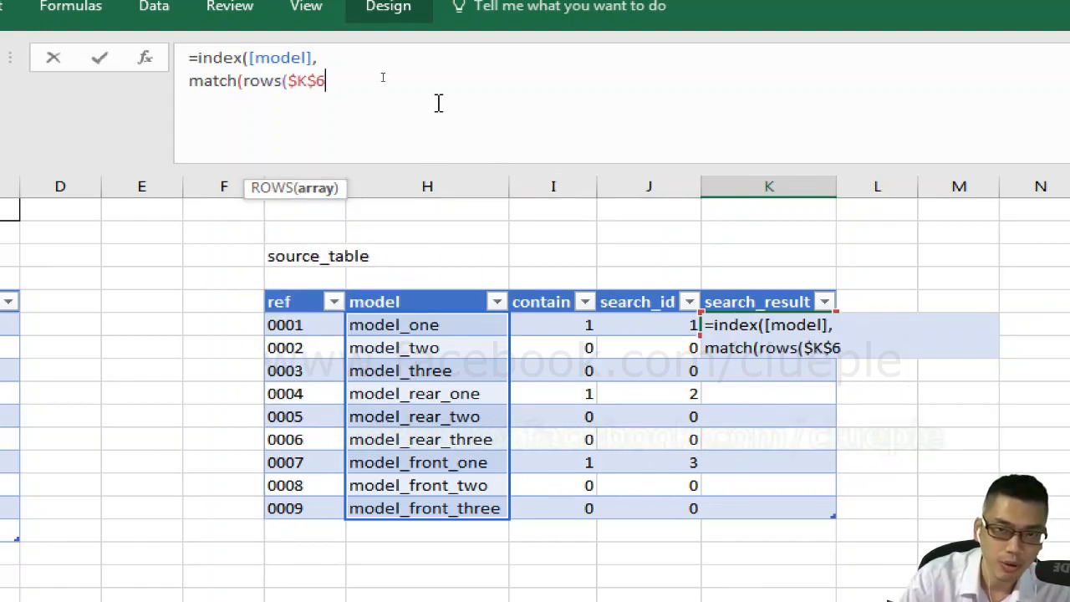
{"action": "type", "text": ":"}
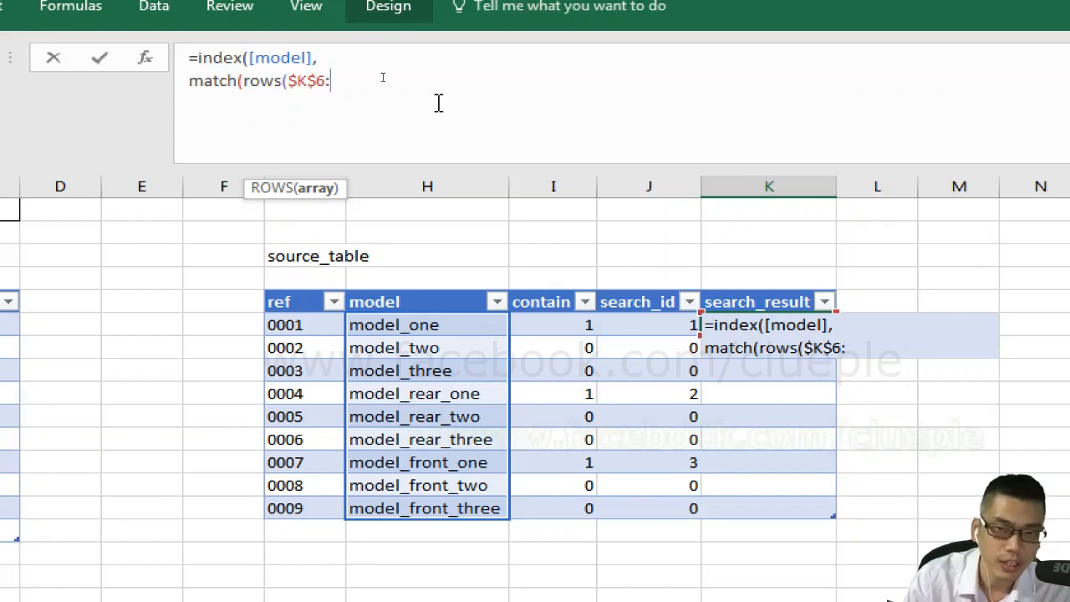
{"action": "type", "text": "k6)"}
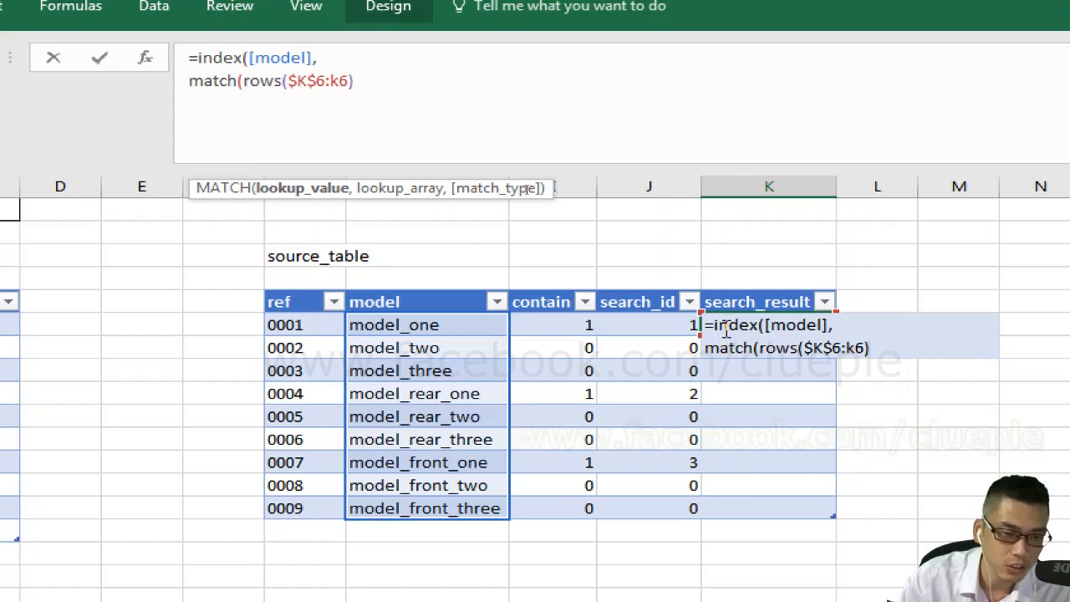
{"action": "type", "text": ","}
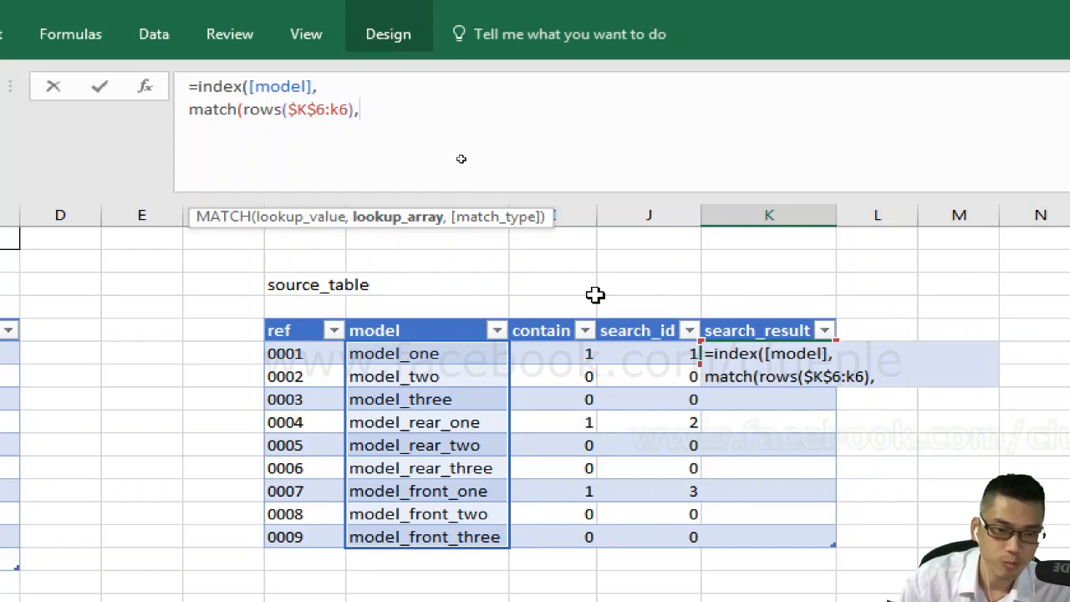
Step: Complete MATCH with the search_id column and exact match type 0, close INDEX on its own line, and enter the formula
{"action": "left_click_drag", "start_coordinate": [640, 355], "coordinate": [640, 533]}
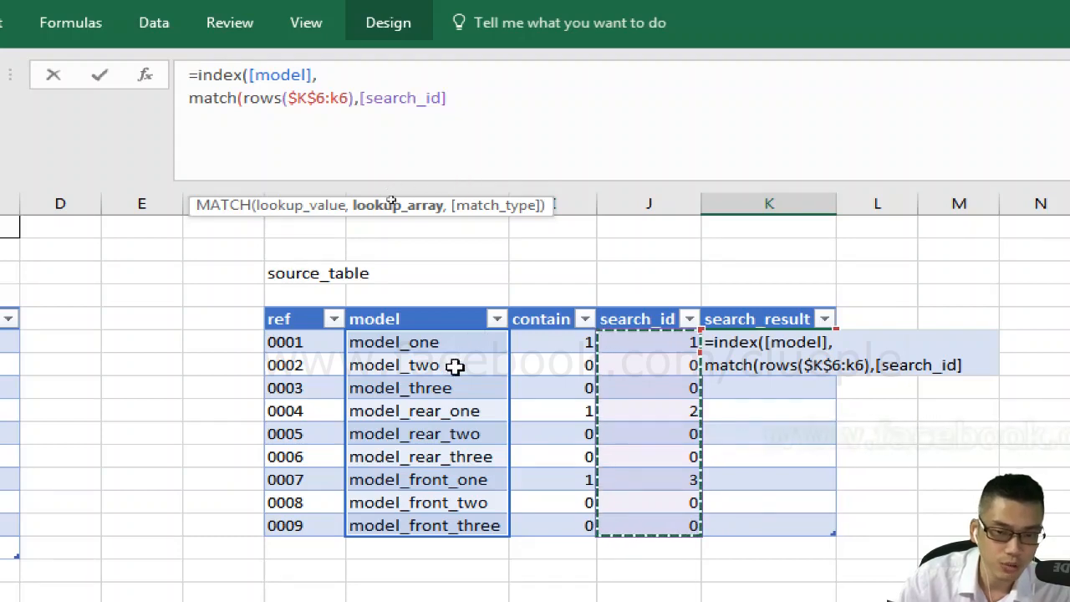
{"action": "type", "text": ",0"}
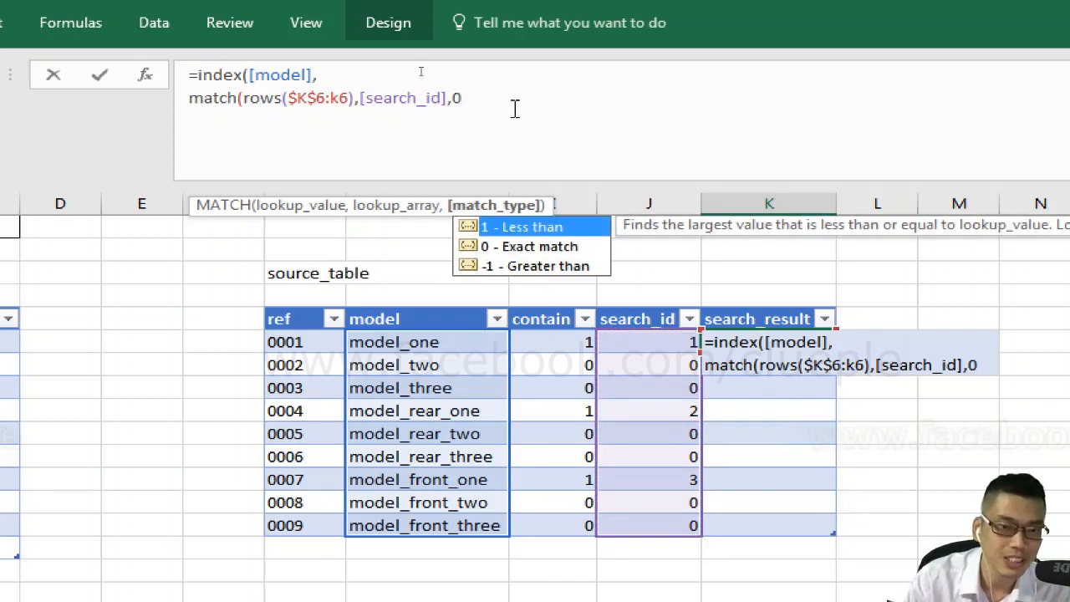
{"action": "type", "text": ")"}
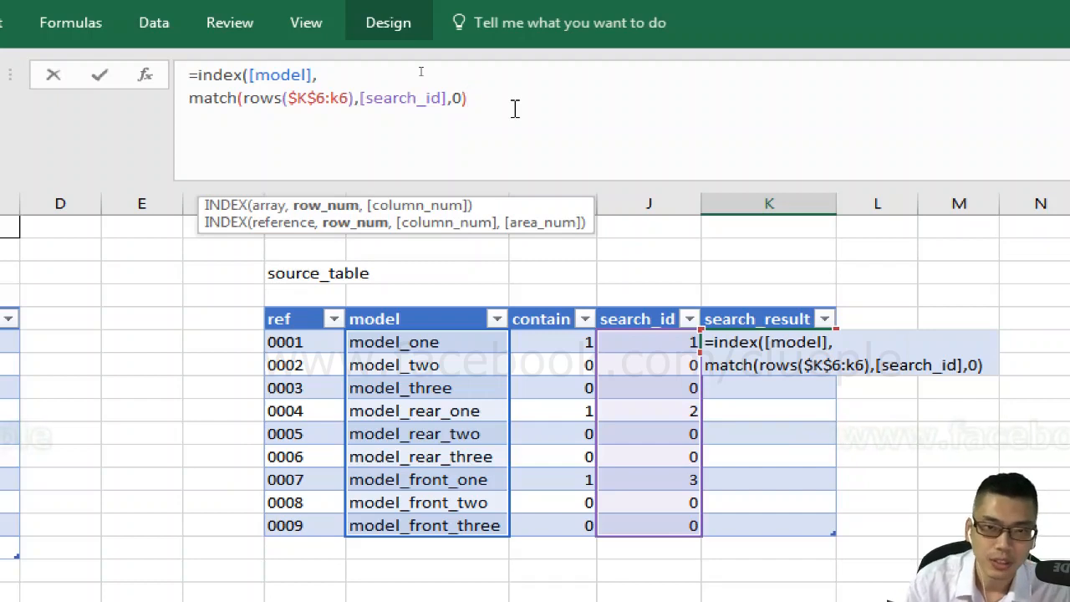
{"action": "key", "text": "alt"}
{"action": "key", "text": "alt"}
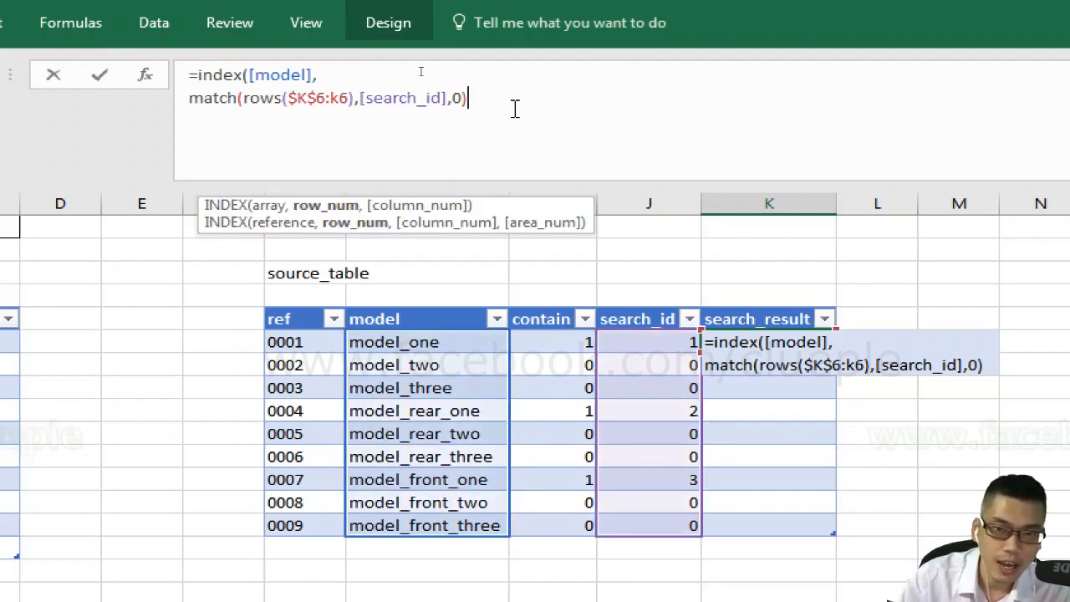
{"action": "key", "text": "alt+Return"}
{"action": "type", "text": ")"}
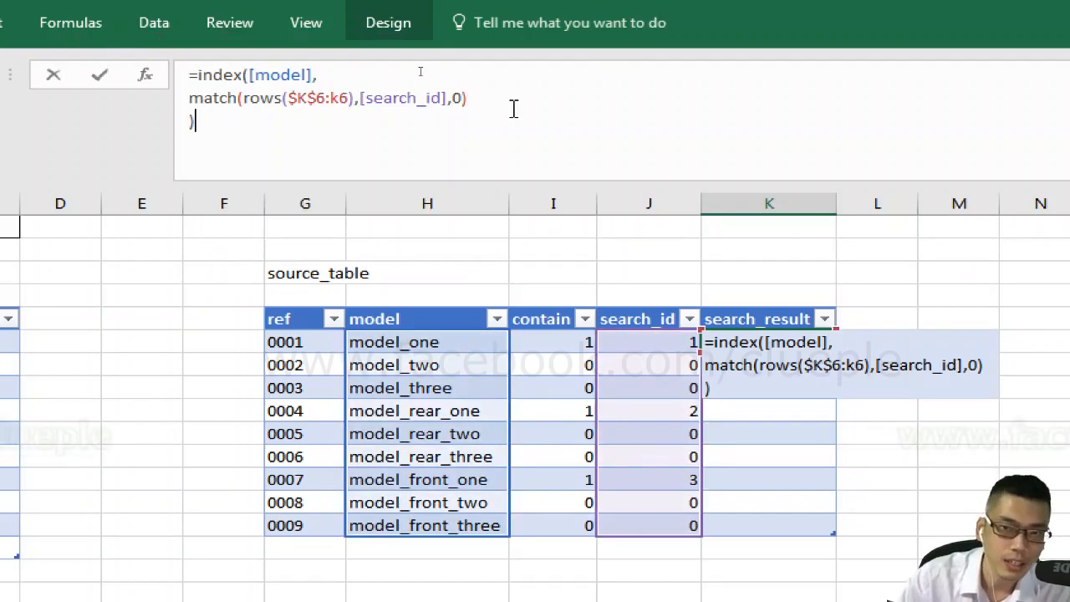
{"action": "key", "text": "ctrl+Return"}
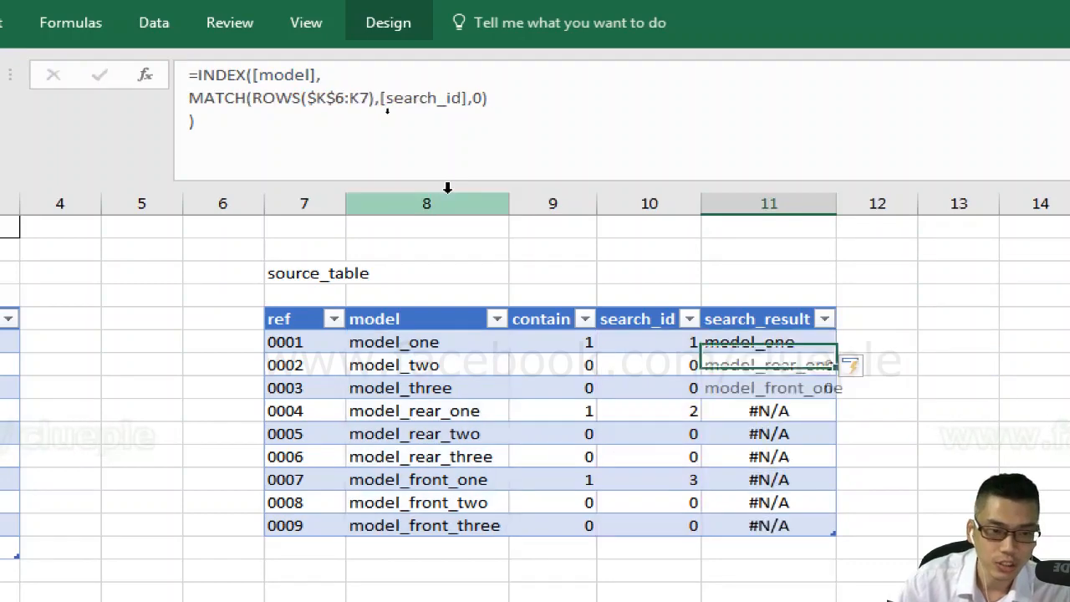
Step: Wrap the search_result formula in IFERROR with "" as the value returned on an error
{"action": "left_click", "coordinate": [205, 77]}
{"action": "type", "text": "IF"}
{"action": "key", "text": "Down"}
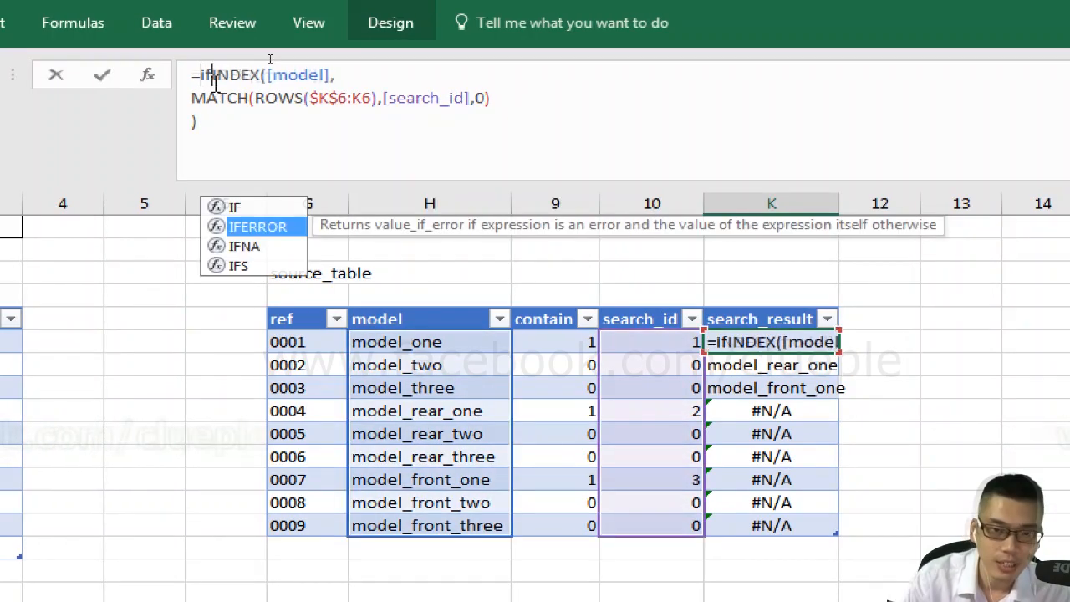
{"action": "key", "text": "Tab"}
{"action": "key", "text": "Down"}
{"action": "key", "text": "Down"}
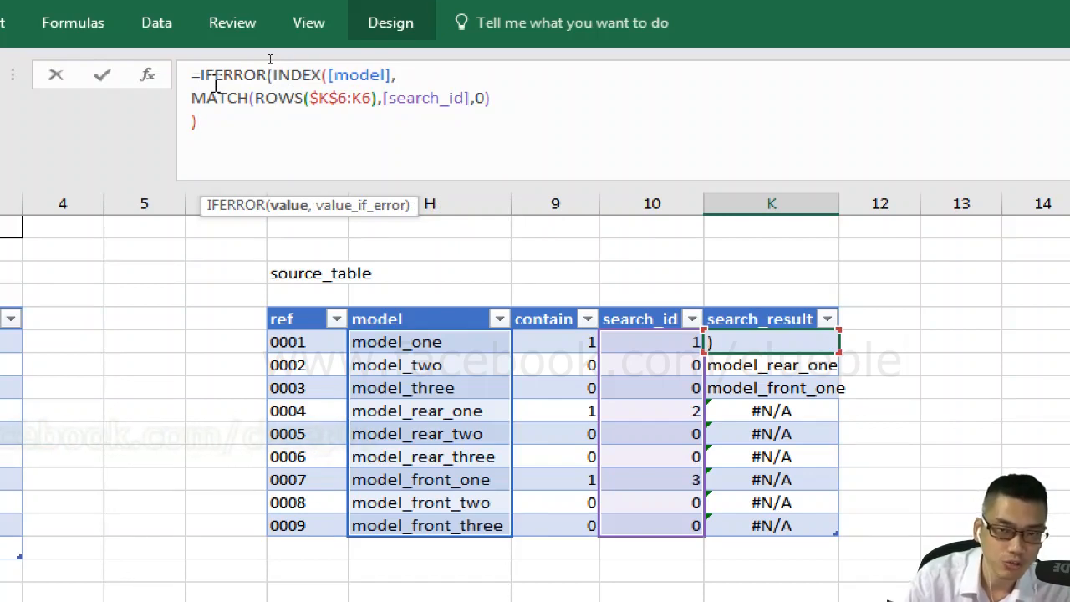
{"action": "type", "text": ","}
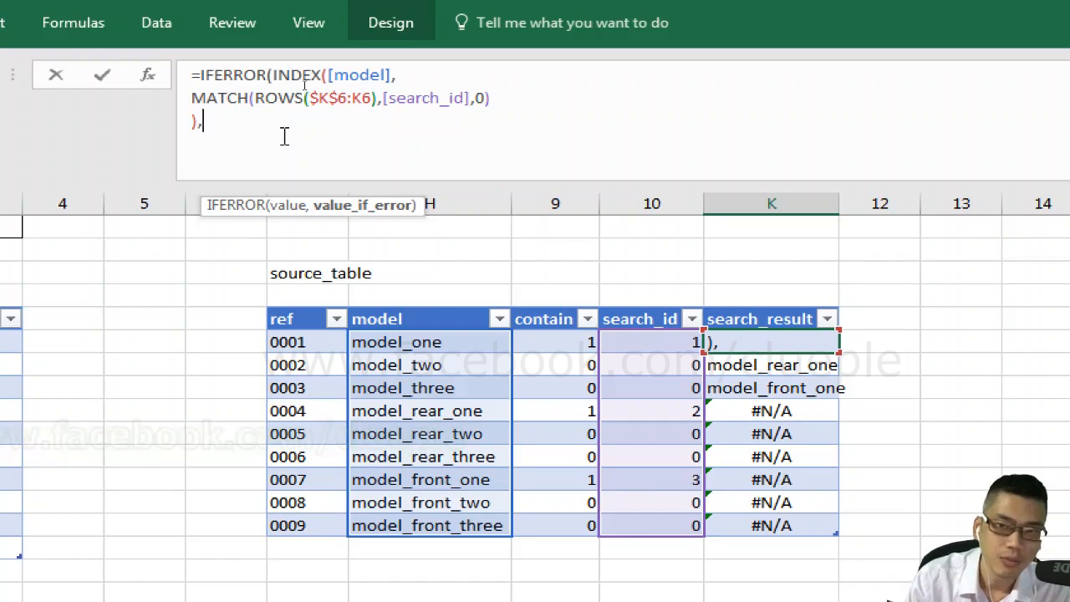
{"action": "type", "text": "\"\""}
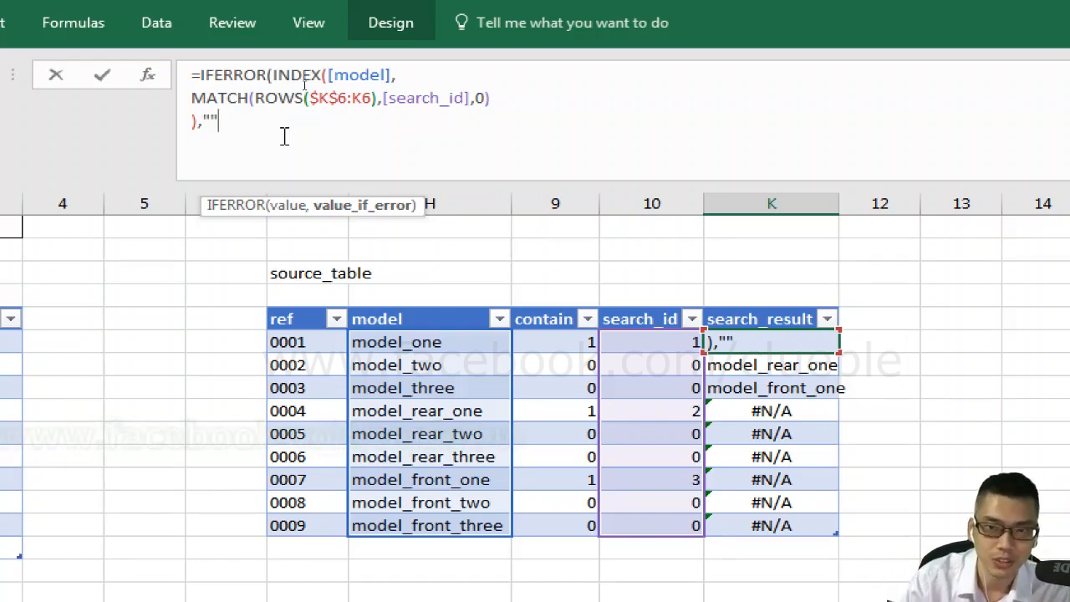
{"action": "type", "text": ")"}
{"action": "key", "text": "Return"}
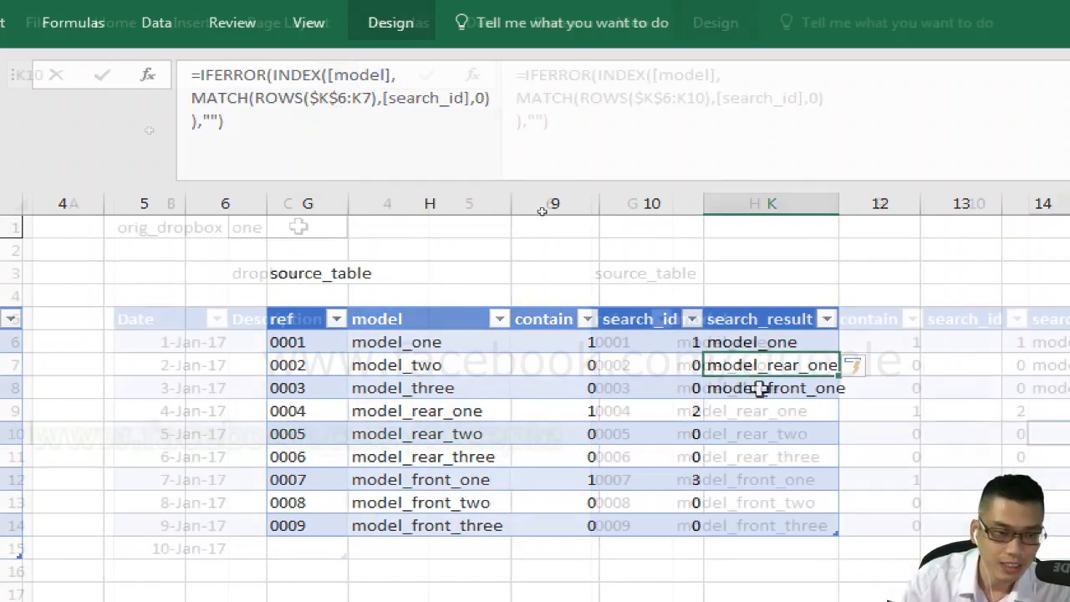
Step: Change the orig_dropbox search text in C1 to "two" and check the models listed in search_result
{"action": "left_click", "coordinate": [299, 225]}
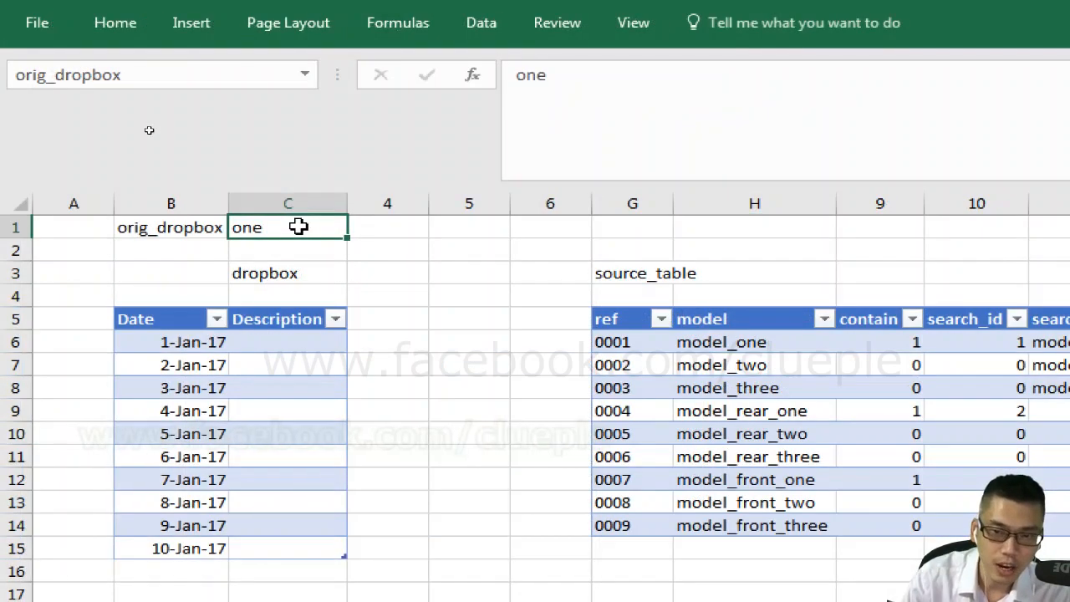
{"action": "type", "text": "two"}
{"action": "key", "text": "Tab"}
{"action": "left_click", "coordinate": [1049, 342]}
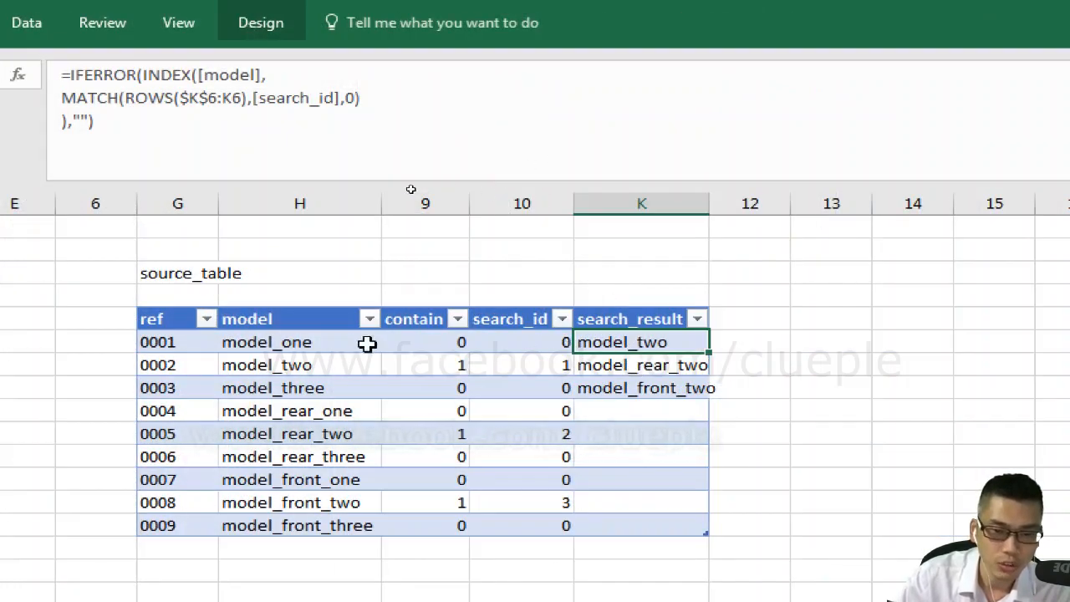
{"action": "left_click", "coordinate": [317, 345]}
{"action": "left_click", "coordinate": [673, 346]}
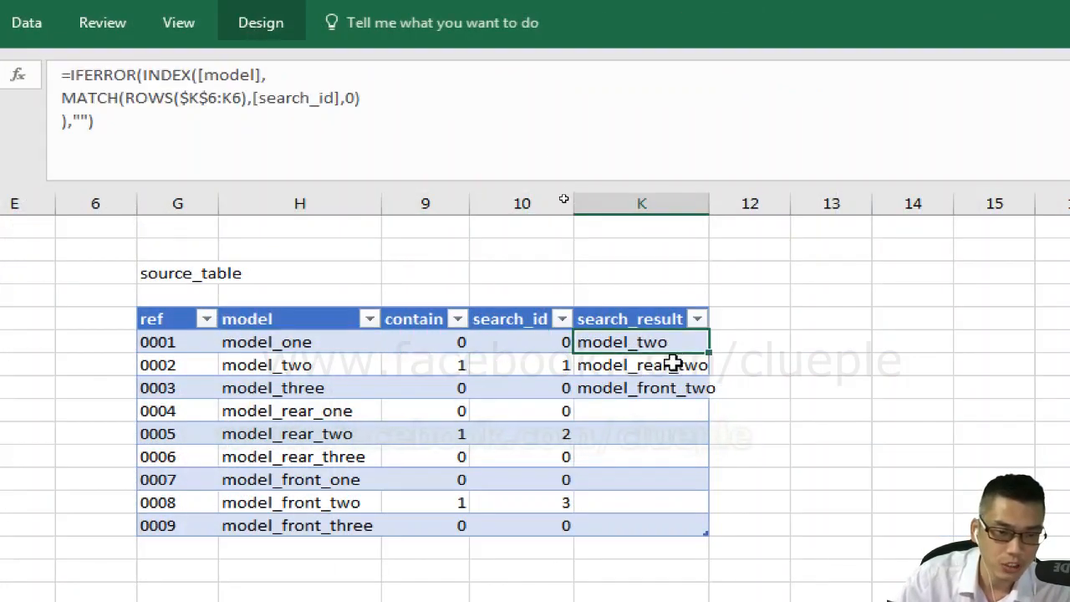
{"action": "left_click", "coordinate": [674, 365]}
Step: Fit the width of the search_result column to its longest entry
{"action": "left_click", "coordinate": [674, 276]}
{"action": "left_click_drag", "start_coordinate": [710, 213], "coordinate": [709, 212]}
{"action": "double_click", "coordinate": [711, 212]}
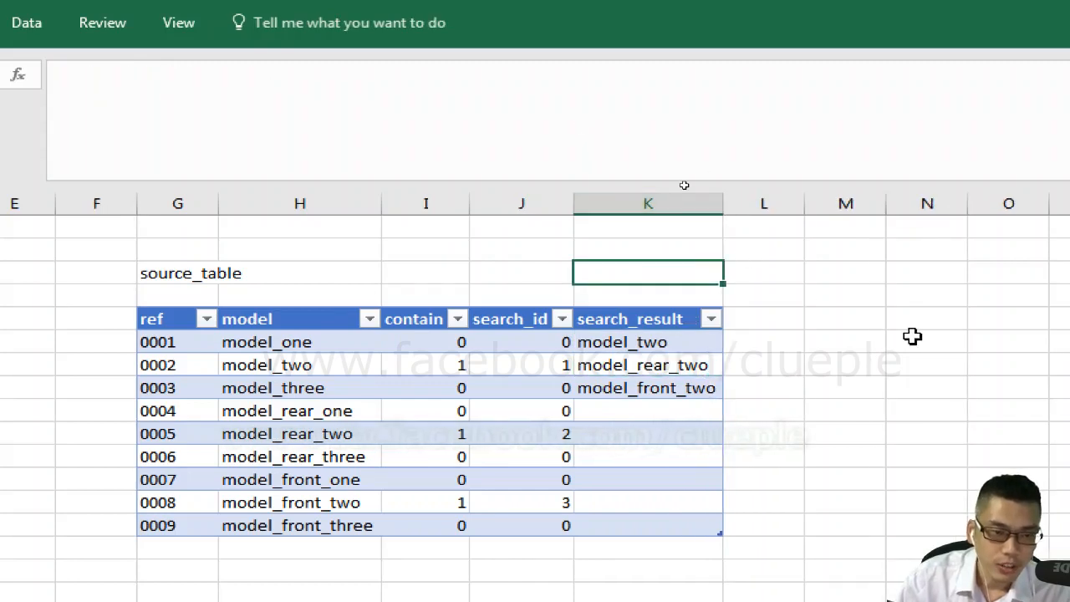
Step: Add the label "offset" in M3, to the side of the source table
{"action": "left_click", "coordinate": [803, 278]}
{"action": "left_click", "coordinate": [805, 277]}
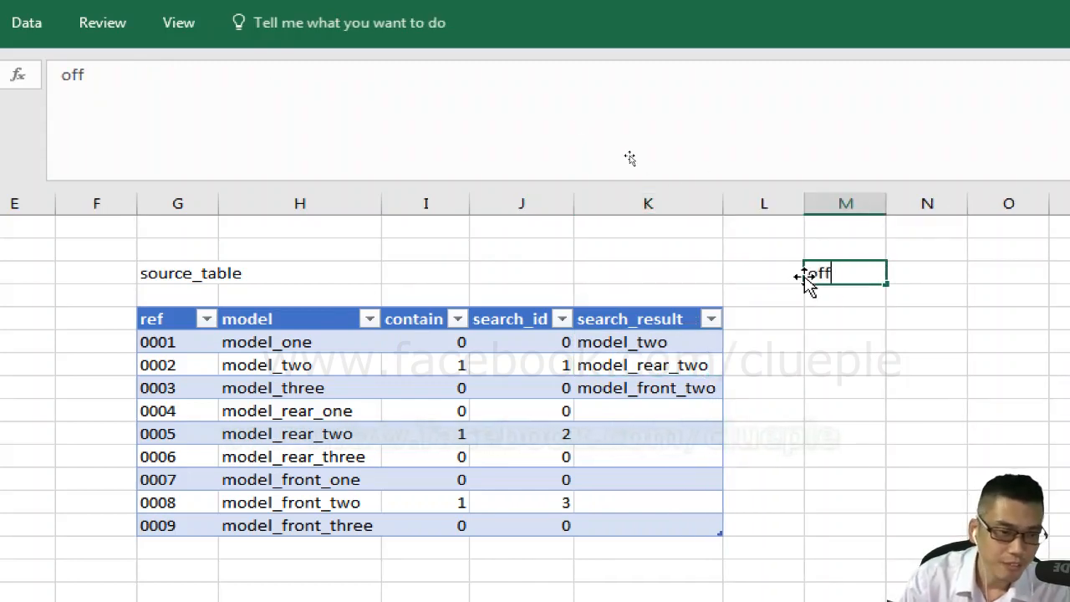
{"action": "type", "text": "offset"}
{"action": "key", "text": "Return"}
{"action": "left_click", "coordinate": [804, 277]}
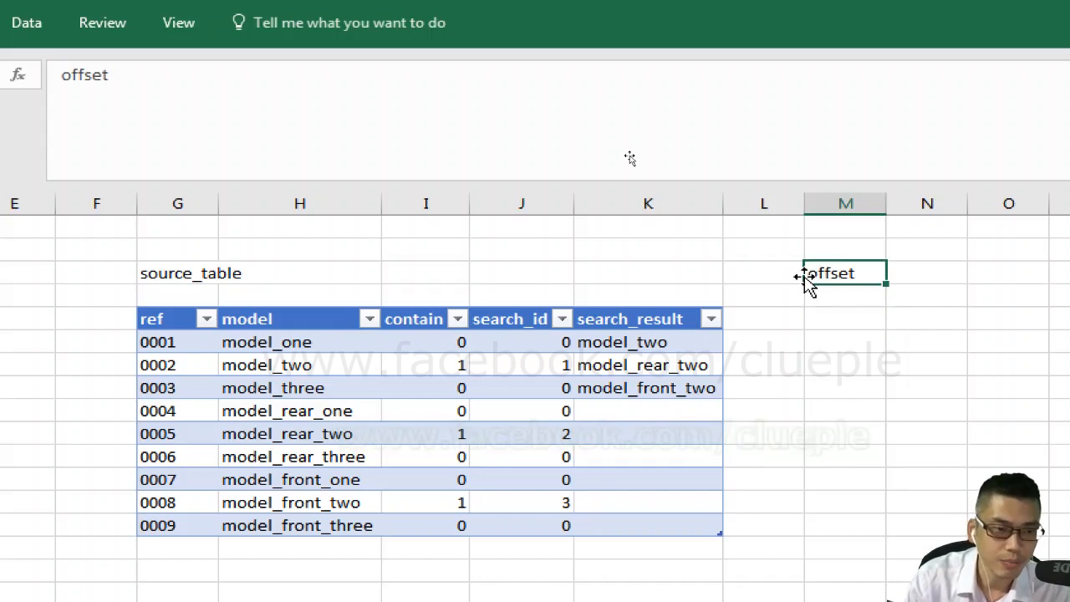
Step: Begin an OFFSET formula in M6 with the first search_result cell as its reference
{"action": "key", "text": "Down"}
{"action": "type", "text": "=offset("}
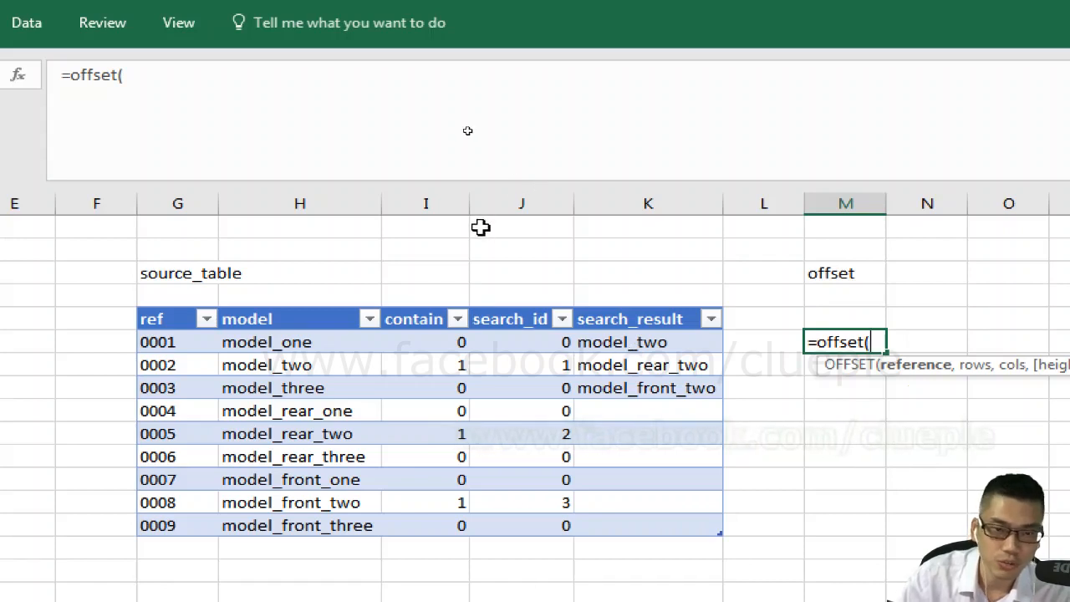
{"action": "left_click", "coordinate": [641, 344]}
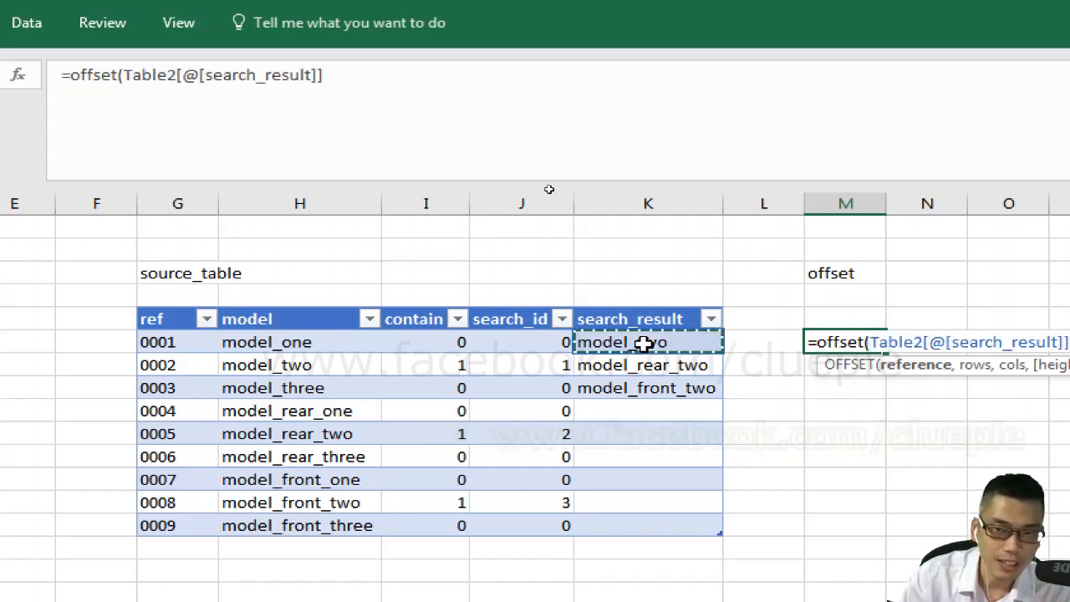
Step: Replace the structured table reference in the OFFSET formula with the absolute cell reference $K$6
{"action": "left_click", "coordinate": [334, 75]}
{"action": "key", "text": "BackSpace"}
{"action": "key", "text": "BackSpace"}
{"action": "key", "text": "BackSpace"}
{"action": "key", "text": "BackSpace"}
{"action": "key", "text": "BackSpace"}
{"action": "key", "text": "BackSpace"}
{"action": "key", "text": "BackSpace"}
{"action": "key", "text": "BackSpace"}
{"action": "key", "text": "BackSpace"}
{"action": "key", "text": "BackSpace"}
{"action": "key", "text": "BackSpace"}
{"action": "key", "text": "BackSpace"}
{"action": "key", "text": "BackSpace"}
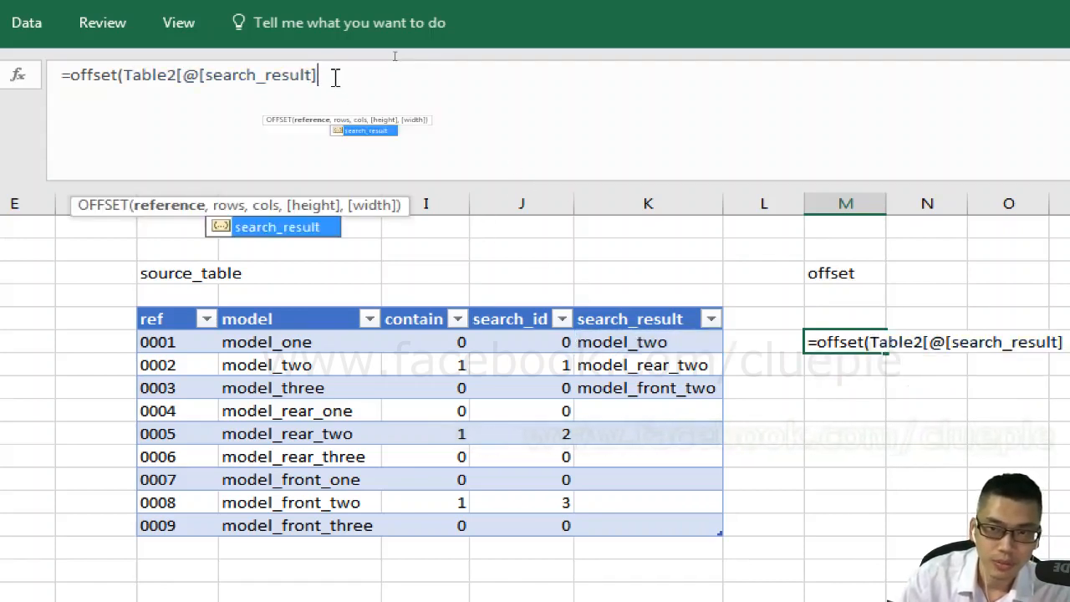
{"action": "key", "text": "BackSpace"}
{"action": "key", "text": "BackSpace"}
{"action": "key", "text": "BackSpace"}
{"action": "key", "text": "BackSpace"}
{"action": "key", "text": "BackSpace"}
{"action": "key", "text": "BackSpace"}
{"action": "key", "text": "BackSpace"}
{"action": "key", "text": "BackSpace"}
{"action": "key", "text": "BackSpace"}
{"action": "key", "text": "BackSpace"}
{"action": "key", "text": "BackSpace"}
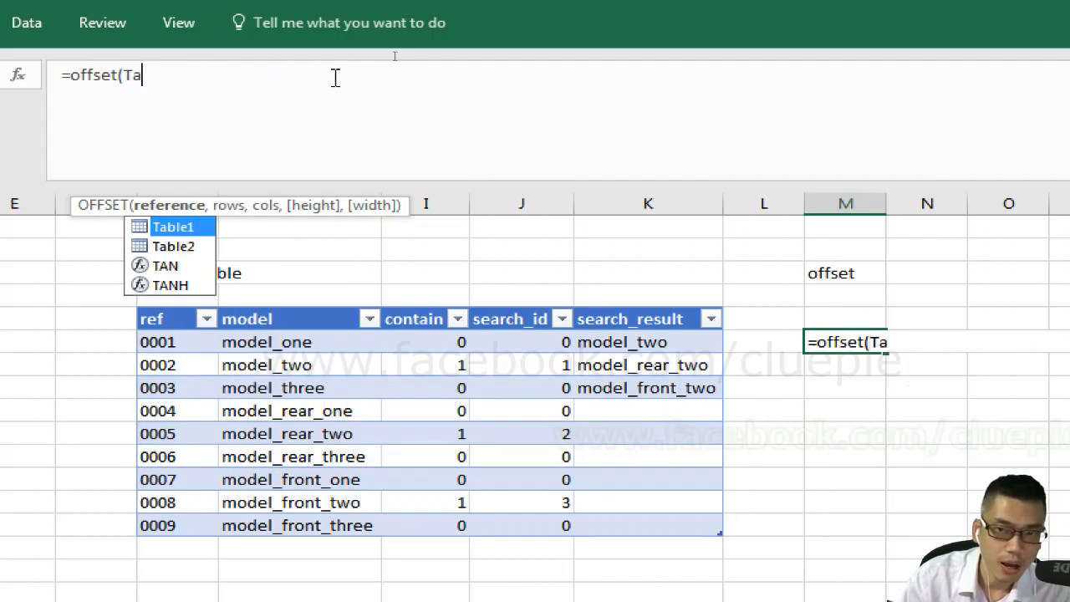
{"action": "type", "text": "k"}
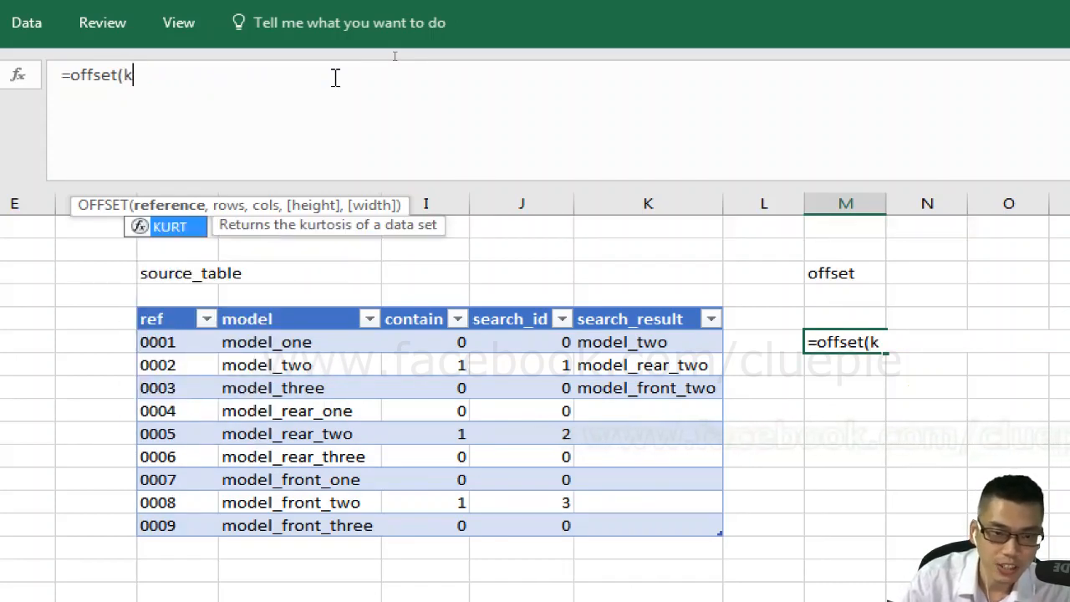
{"action": "type", "text": "6"}
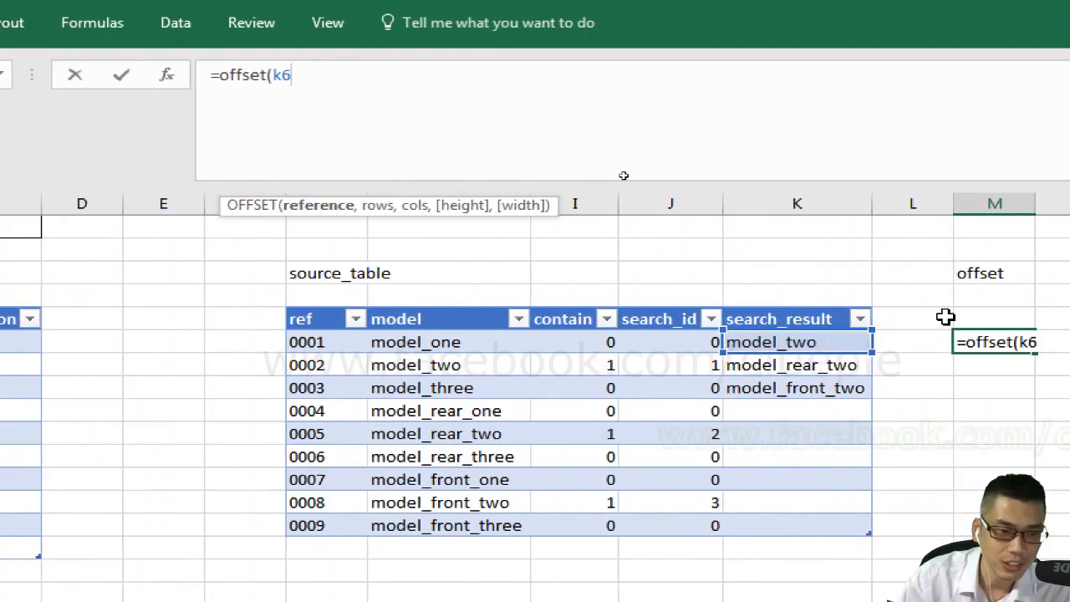
{"action": "key", "text": "F4"}
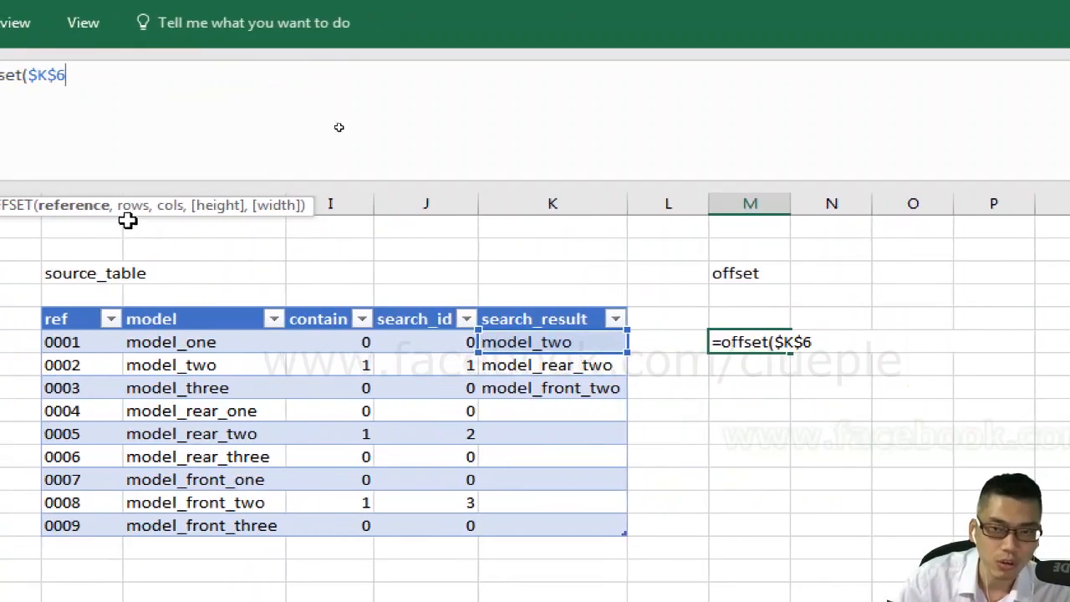
Step: Leave OFFSET's rows and cols empty, use COUNTIF of the search_result column with "?*" as the height, and enter the formula
{"action": "type", "text": ",,"}
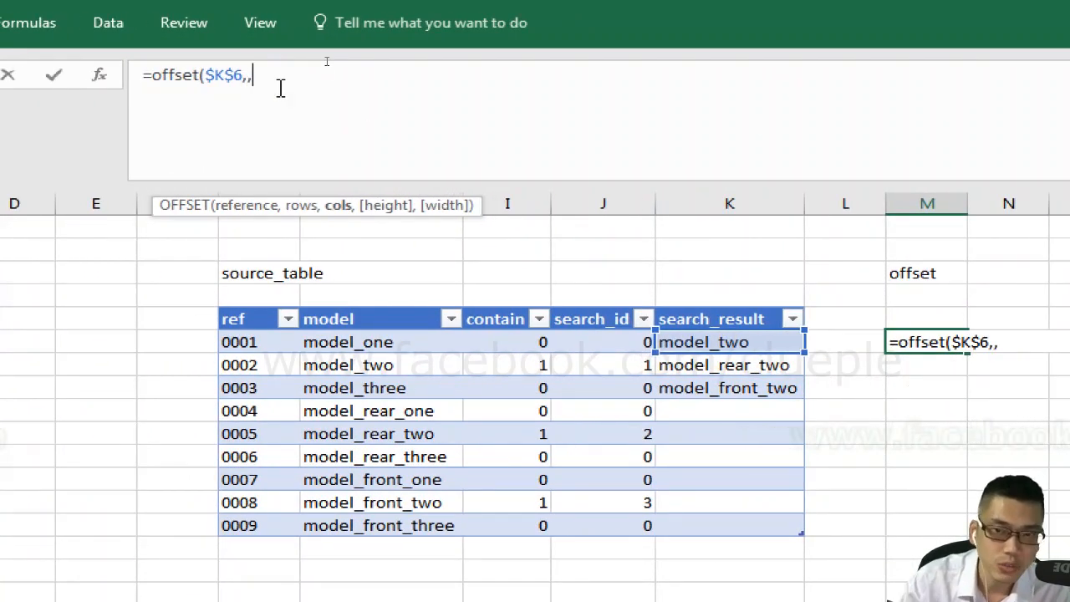
{"action": "type", "text": ","}
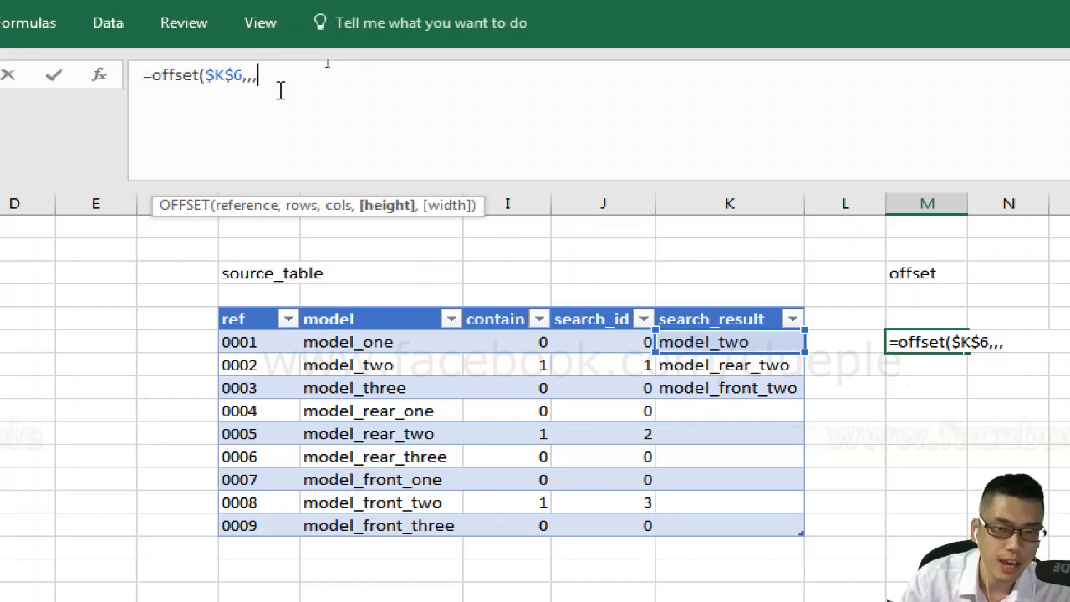
{"action": "type", "text": "count"}
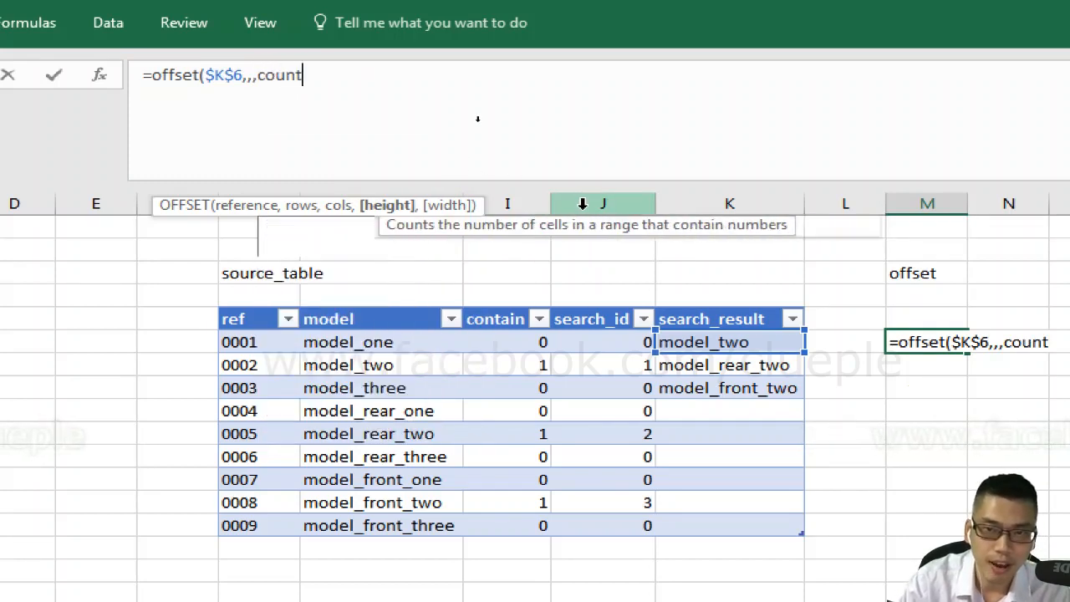
{"action": "type", "text": "if("}
{"action": "left_click", "coordinate": [729, 312]}
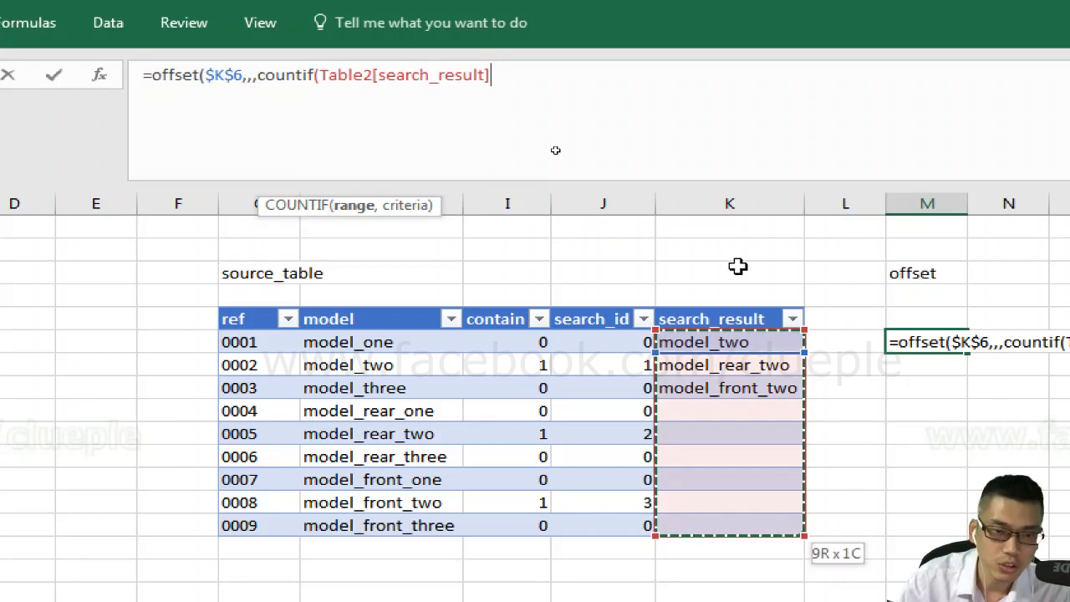
{"action": "type", "text": ","}
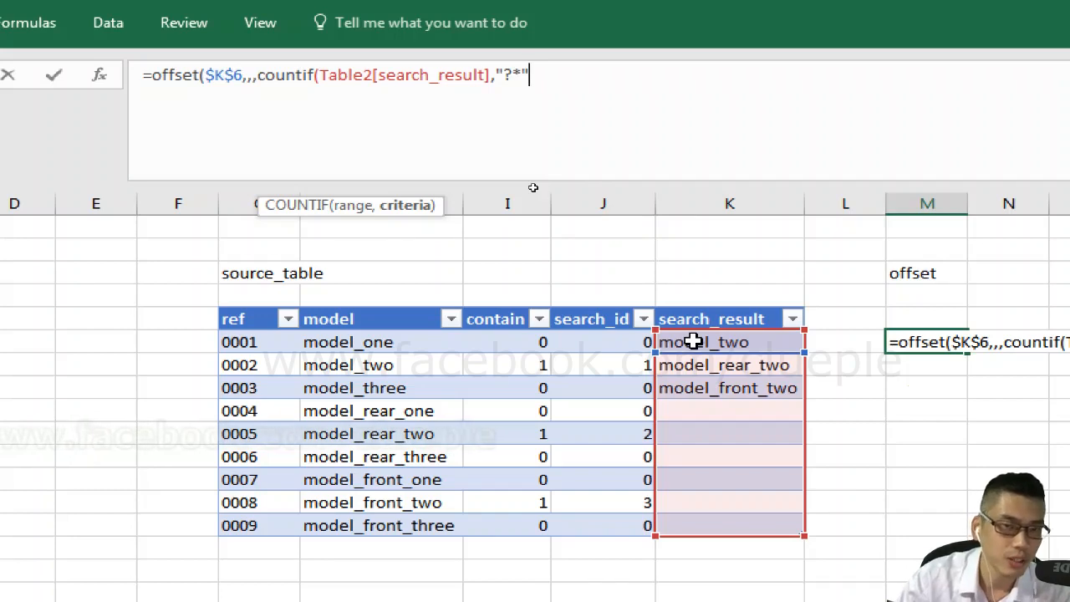
{"action": "type", "text": ")"}
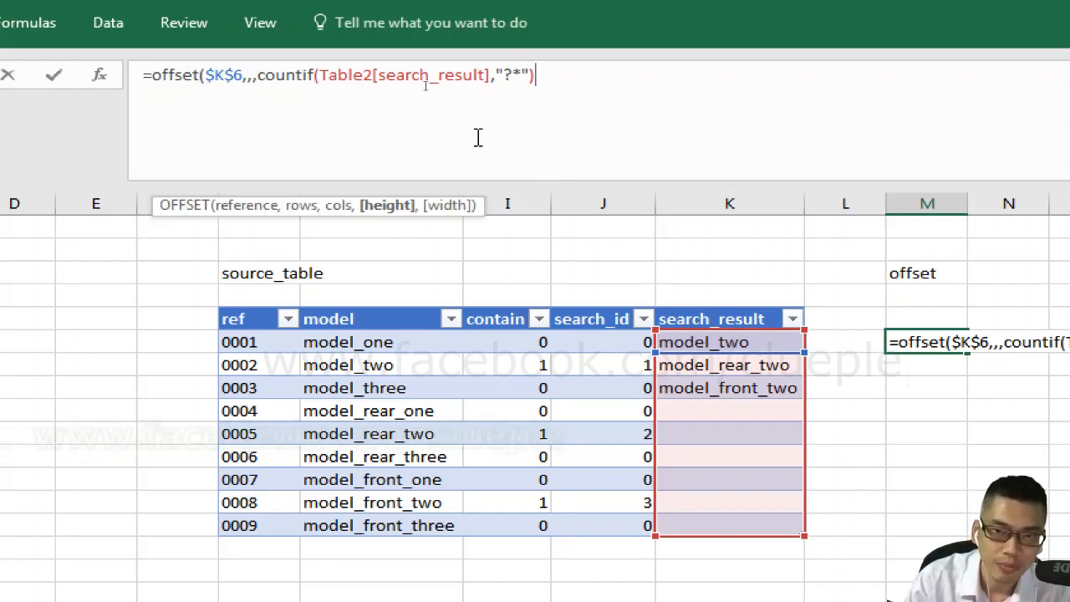
{"action": "type", "text": ")"}
{"action": "key", "text": "Return"}
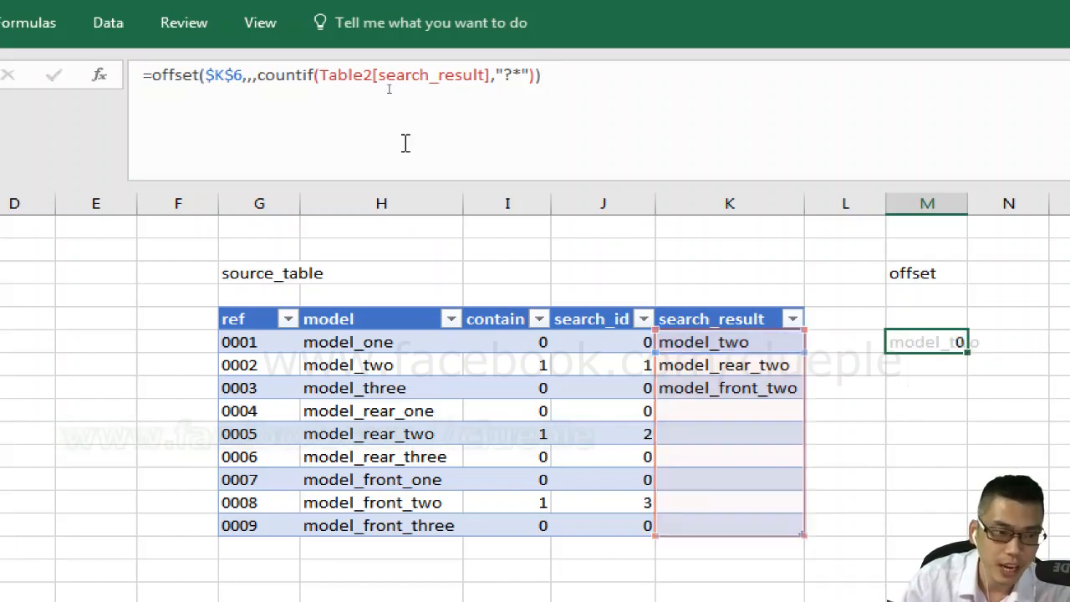
Step: Fill the OFFSET formula from M6 down to M11 to check the models it returns
{"action": "left_click", "coordinate": [935, 341]}
{"action": "left_click_drag", "start_coordinate": [968, 351], "coordinate": [970, 470]}
{"action": "left_click_drag", "start_coordinate": [537, 469], "coordinate": [535, 465]}
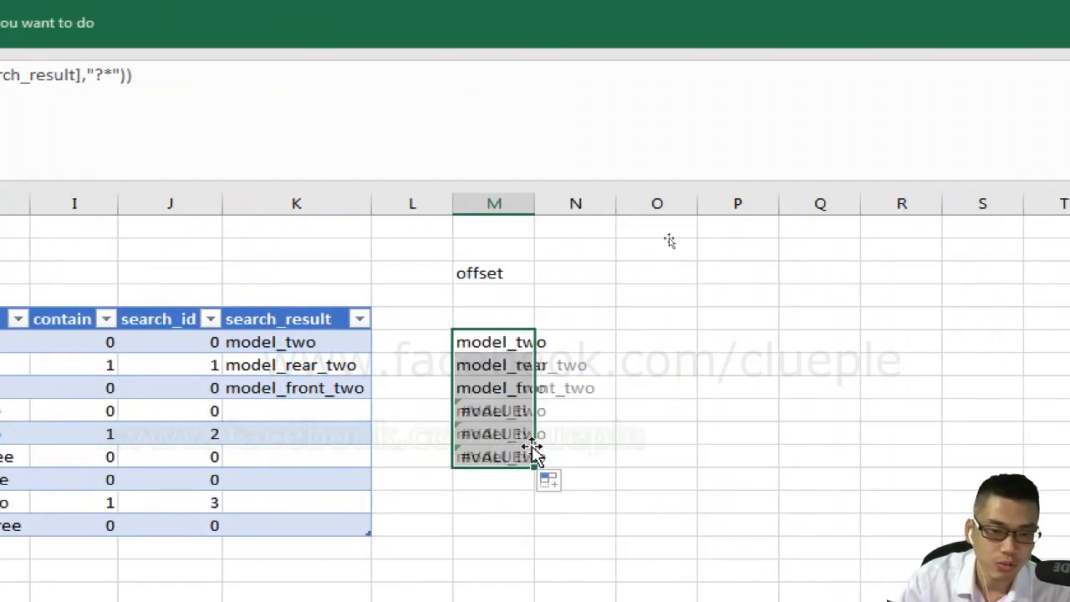
Step: Clear the copied OFFSET formulas below M6
{"action": "key", "text": "Down"}
{"action": "key", "text": "ctrl+shift+Down"}
{"action": "key", "text": "Delete"}
{"action": "key", "text": "Left"}
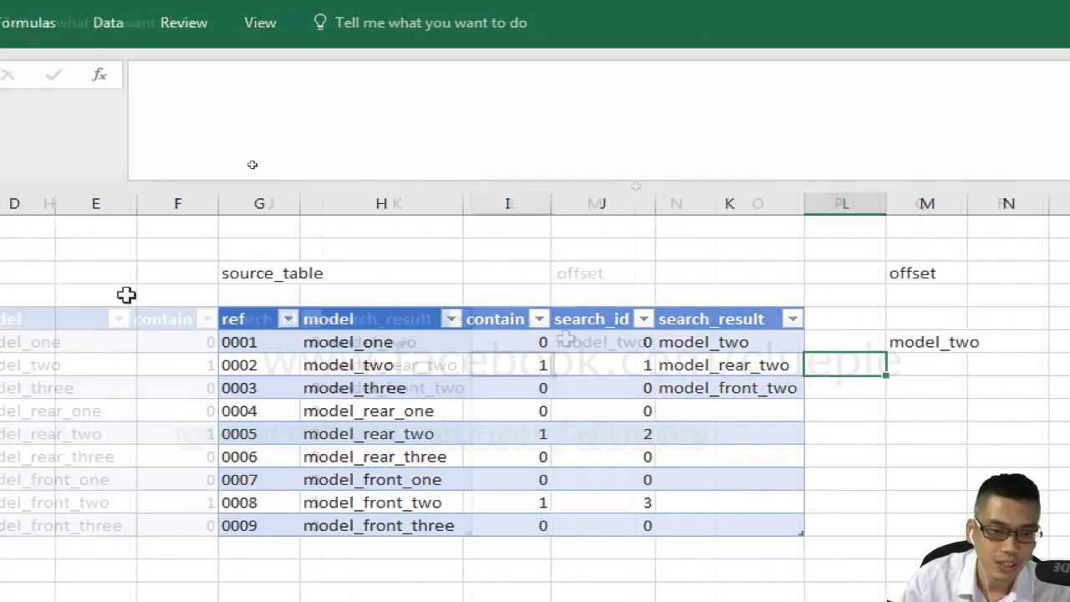
Step: Copy the OFFSET formula text from M6 without its equals sign and leave the cell unchanged
{"action": "left_click", "coordinate": [601, 342]}
{"action": "left_click", "coordinate": [12, 75]}
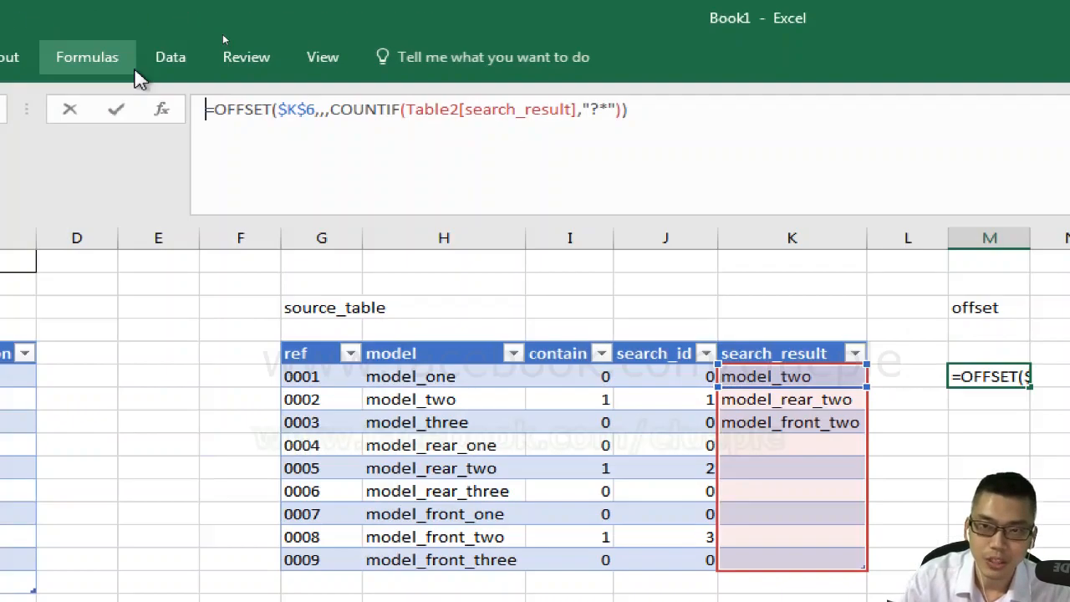
{"action": "key", "text": "Right"}
{"action": "key", "text": "shift+End"}
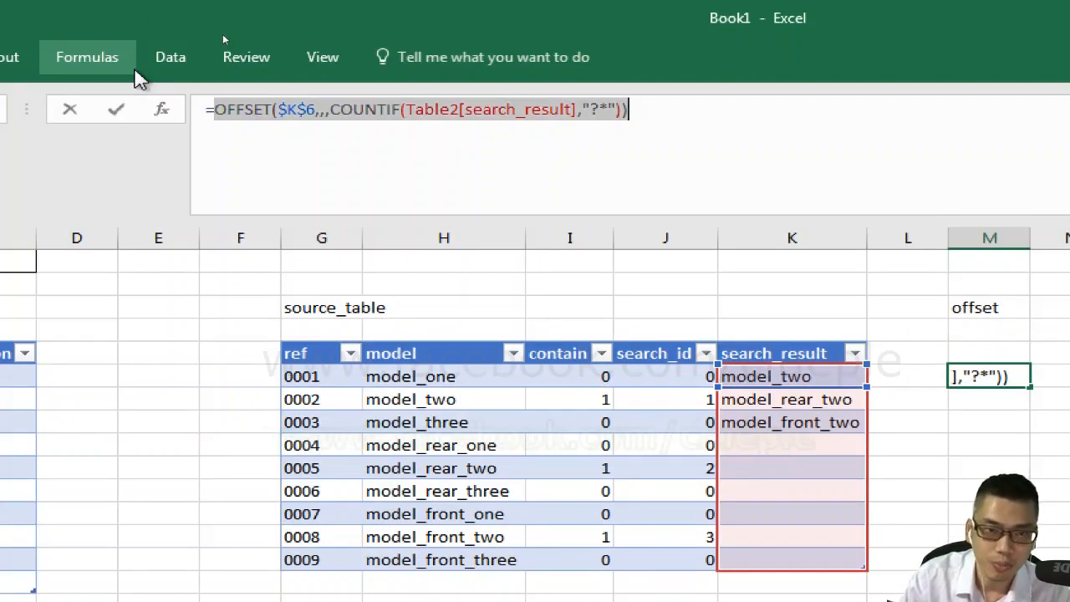
{"action": "key", "text": "Escape"}
{"action": "key", "text": "Left"}
{"action": "key", "text": "Left"}
{"action": "key", "text": "Up"}
{"action": "key", "text": "Up"}
{"action": "key", "text": "Up"}
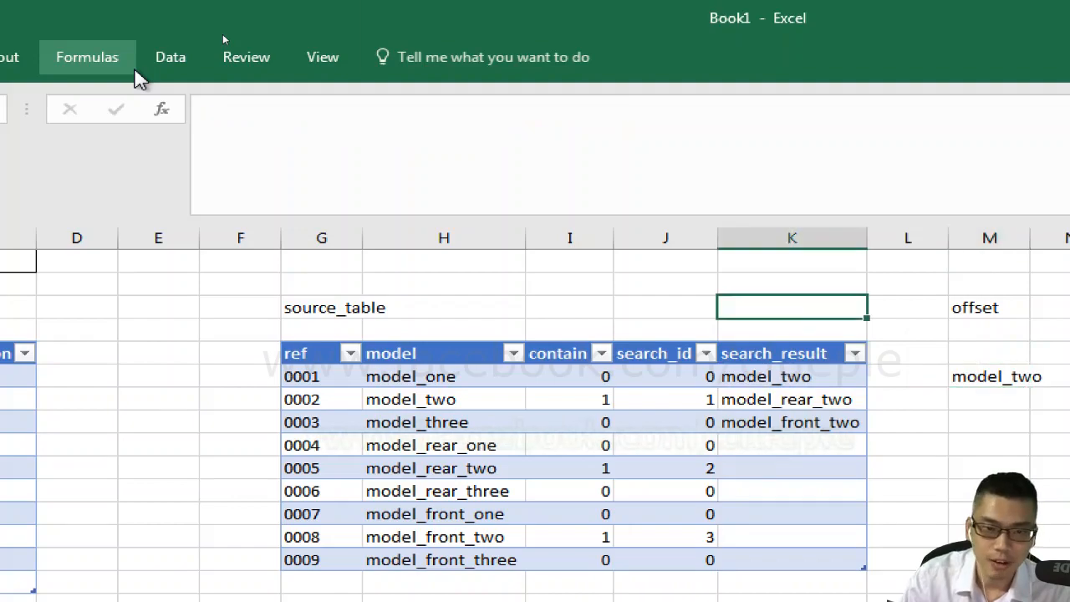
Step: Define the workbook-level name dropdown_list, referring to =OFFSET($K$6,,,COUNTIF(Table2[search_result],"?*")), and close the Name Manager
{"action": "key", "text": "ctrl+F3"}
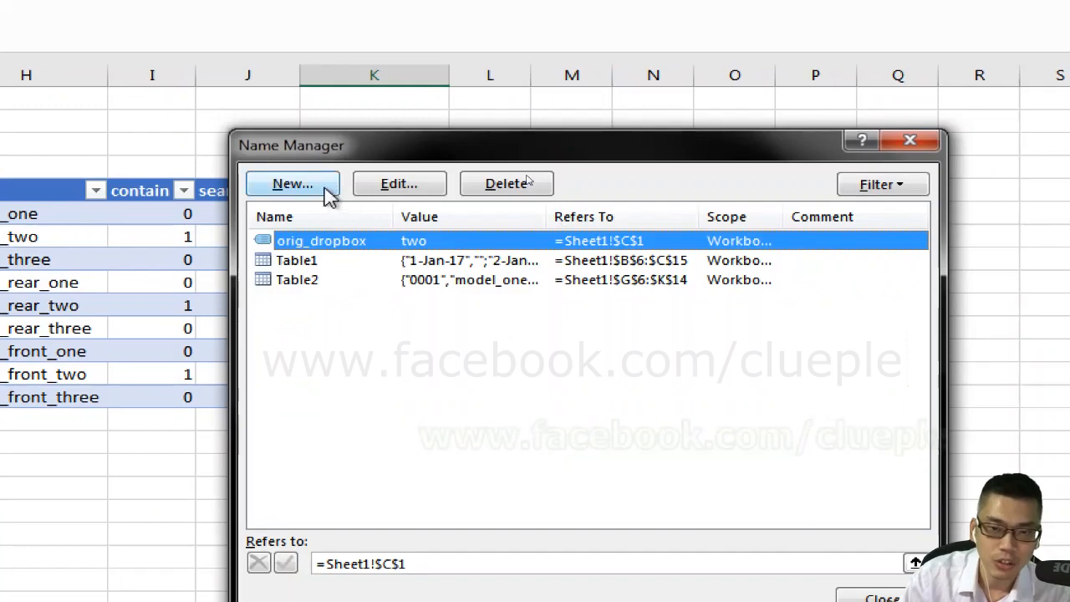
{"action": "left_click", "coordinate": [327, 191]}
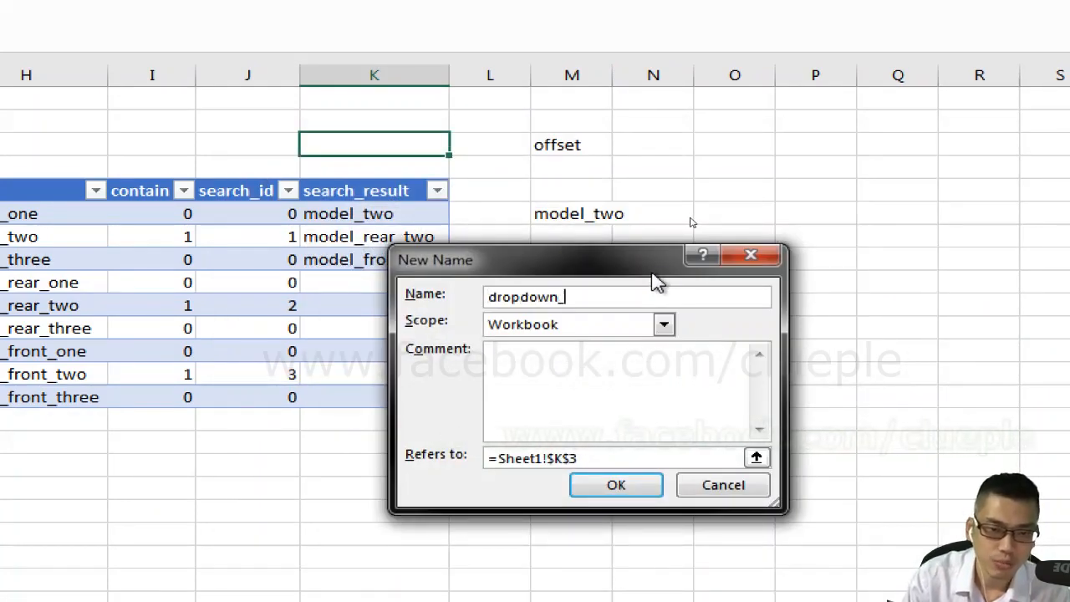
{"action": "type", "text": "dropdown_list"}
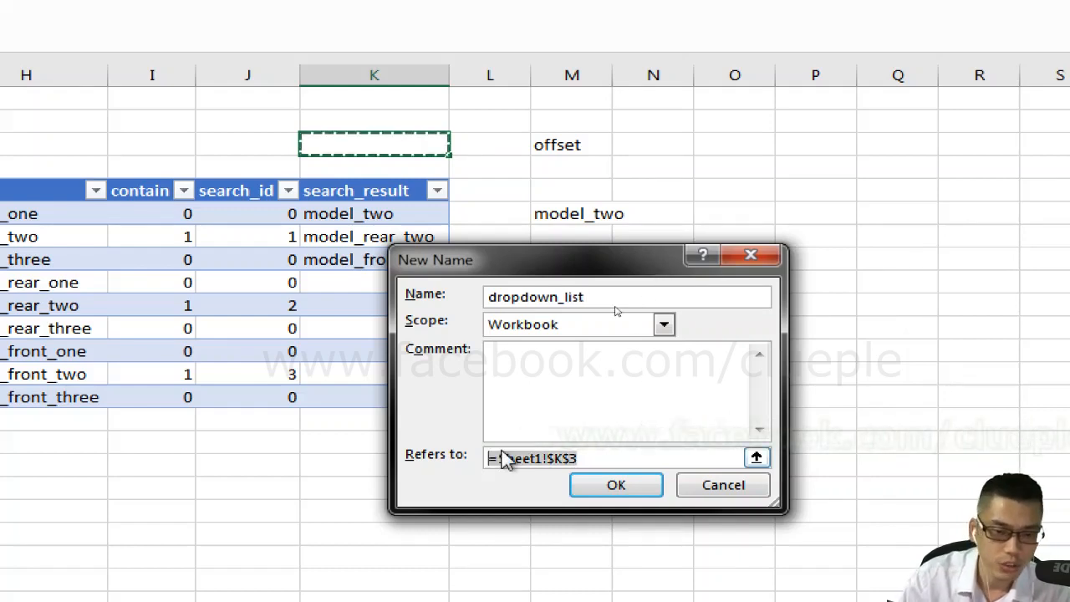
{"action": "type", "text": "="}
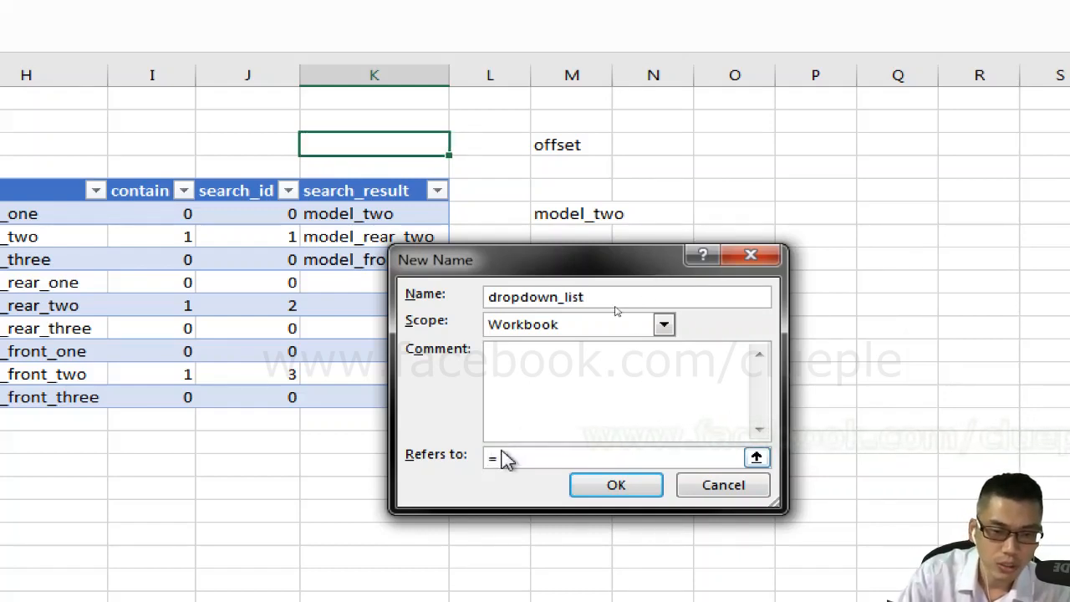
{"action": "key", "text": "ctrl+v"}
{"action": "left_click_drag", "start_coordinate": [504, 462], "coordinate": [460, 459]}
{"action": "left_click", "coordinate": [508, 458]}
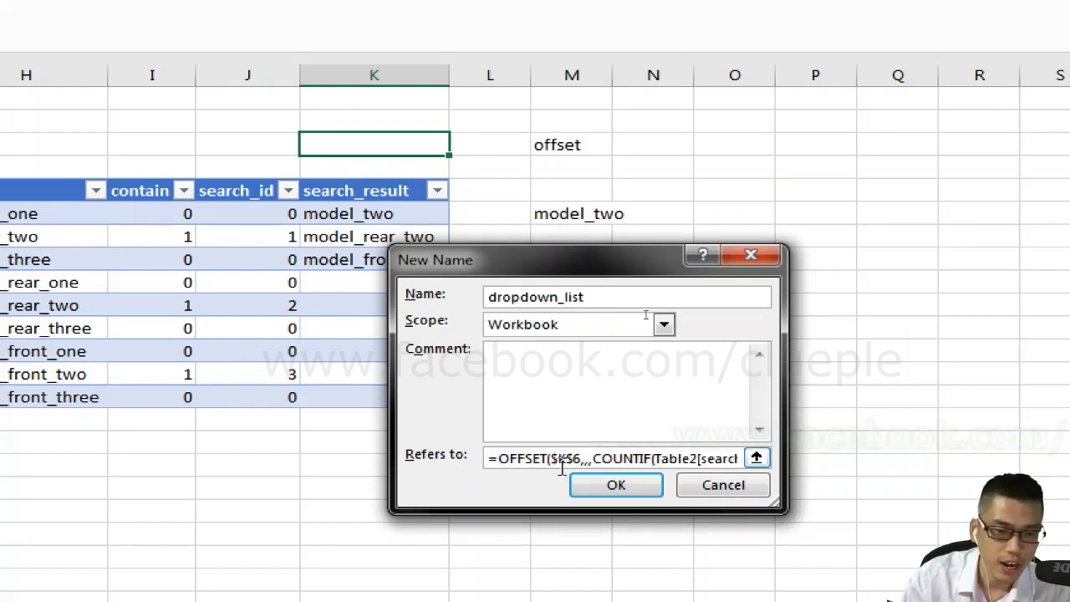
{"action": "left_click", "coordinate": [605, 492]}
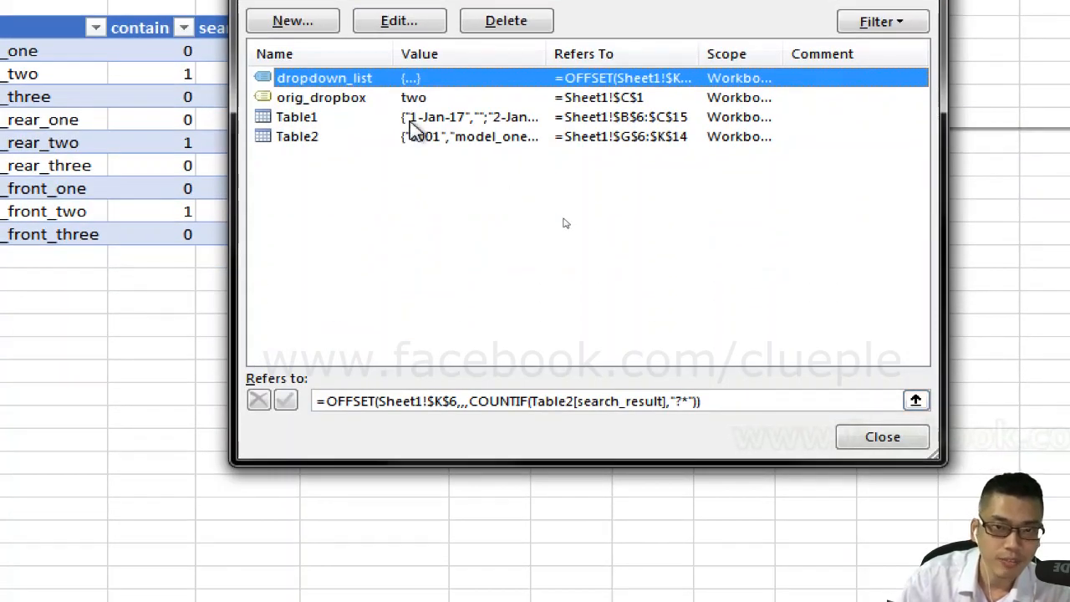
{"action": "left_click", "coordinate": [871, 438]}
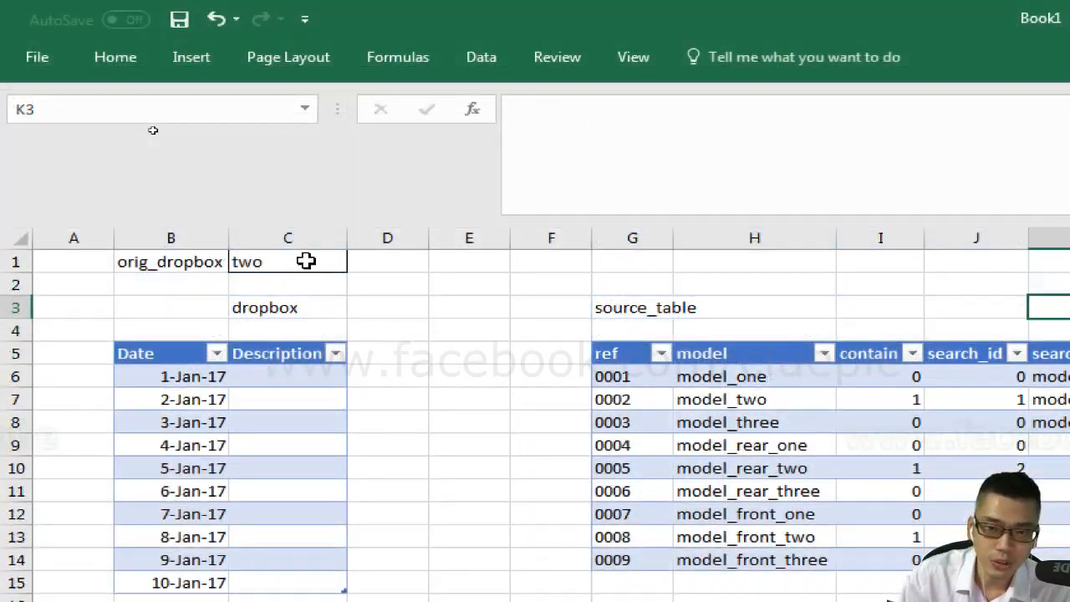
Step: Check the name assigned to cell C1
{"action": "left_click", "coordinate": [306, 261]}
{"action": "left_click", "coordinate": [209, 110]}
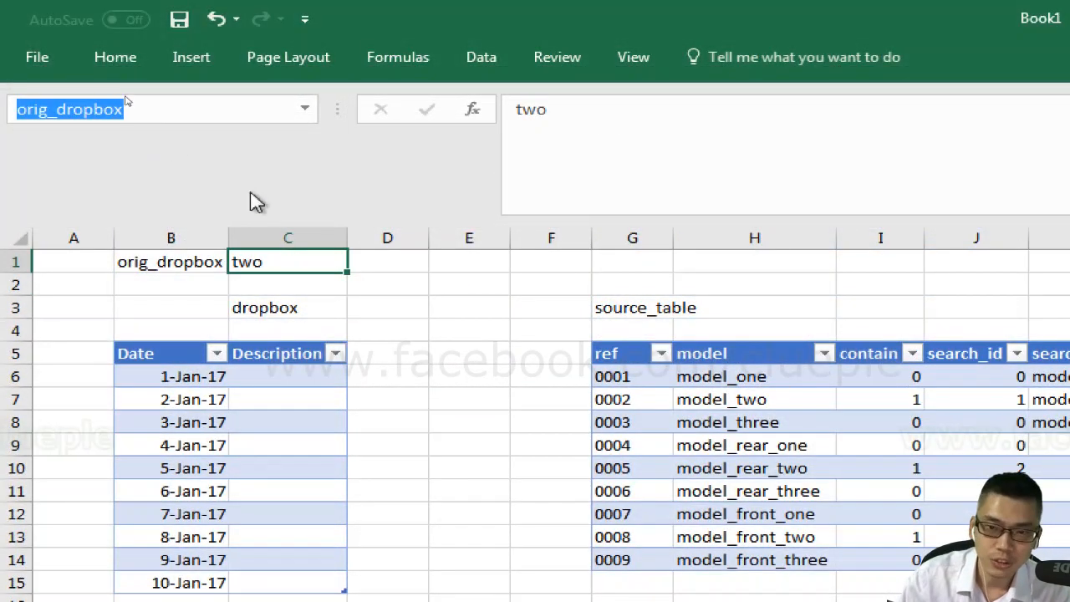
{"action": "key", "text": "Escape"}
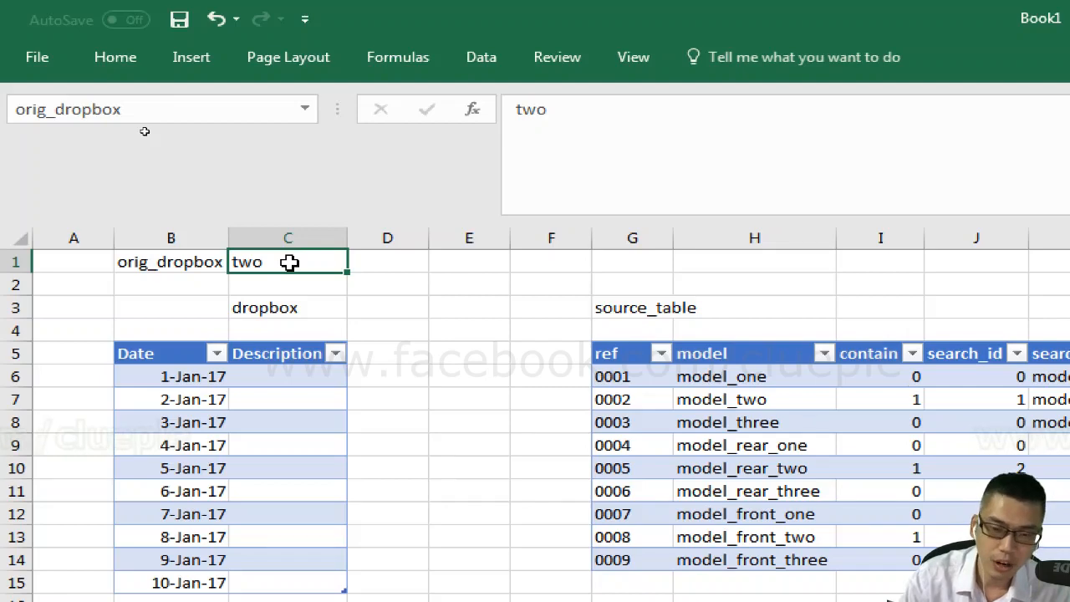
Step: Set the data validation of C1 to allow a List with the name dropdown_list as its source
{"action": "key", "text": "alt"}
{"action": "key", "text": "d"}
{"action": "key", "text": "l"}
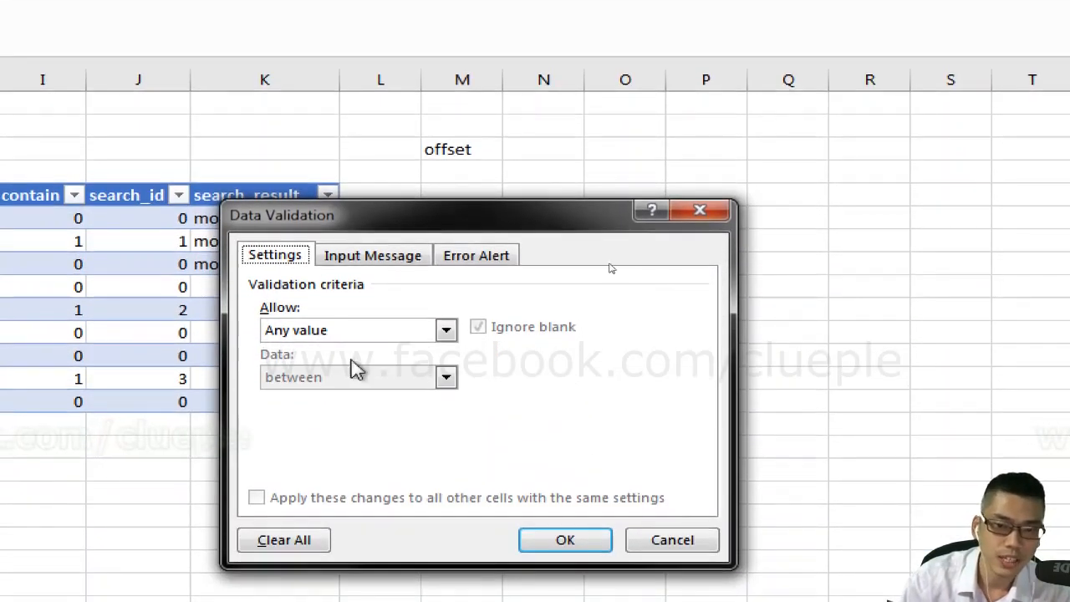
{"action": "left_click", "coordinate": [316, 335]}
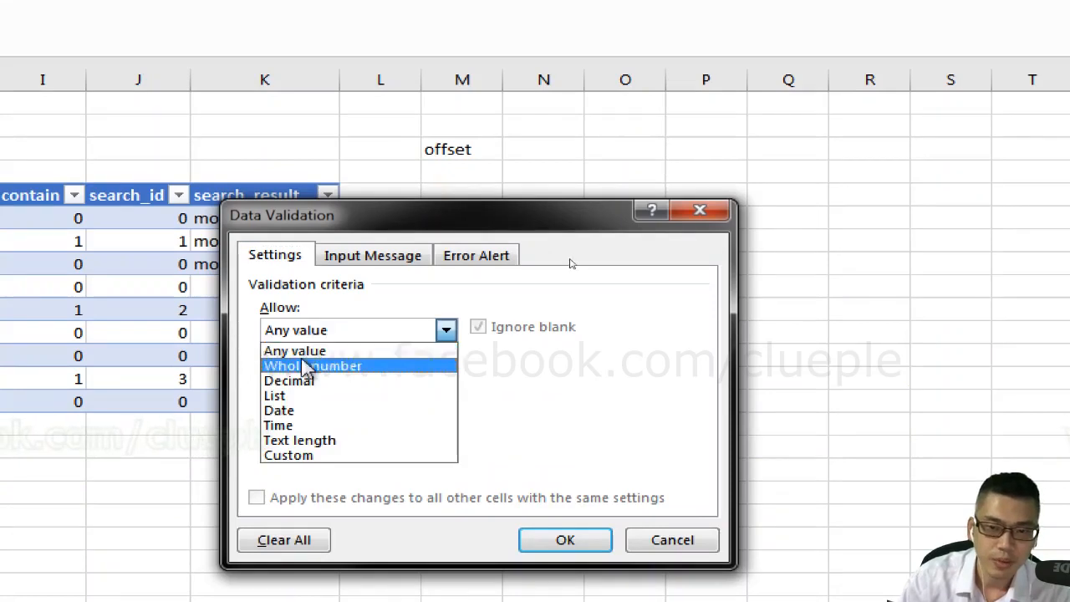
{"action": "left_click", "coordinate": [306, 395]}
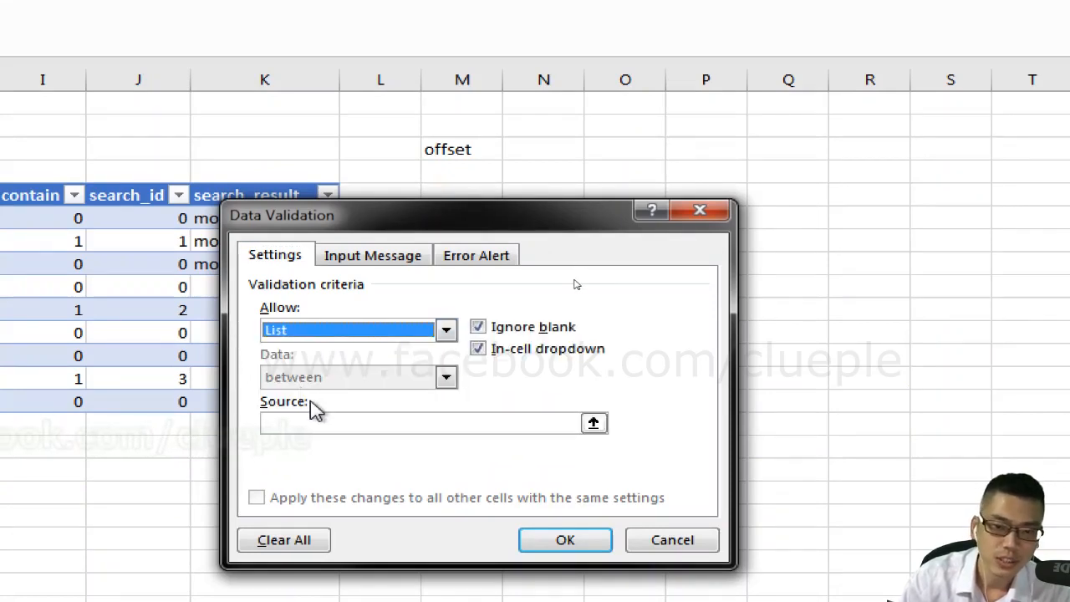
{"action": "left_click", "coordinate": [512, 258]}
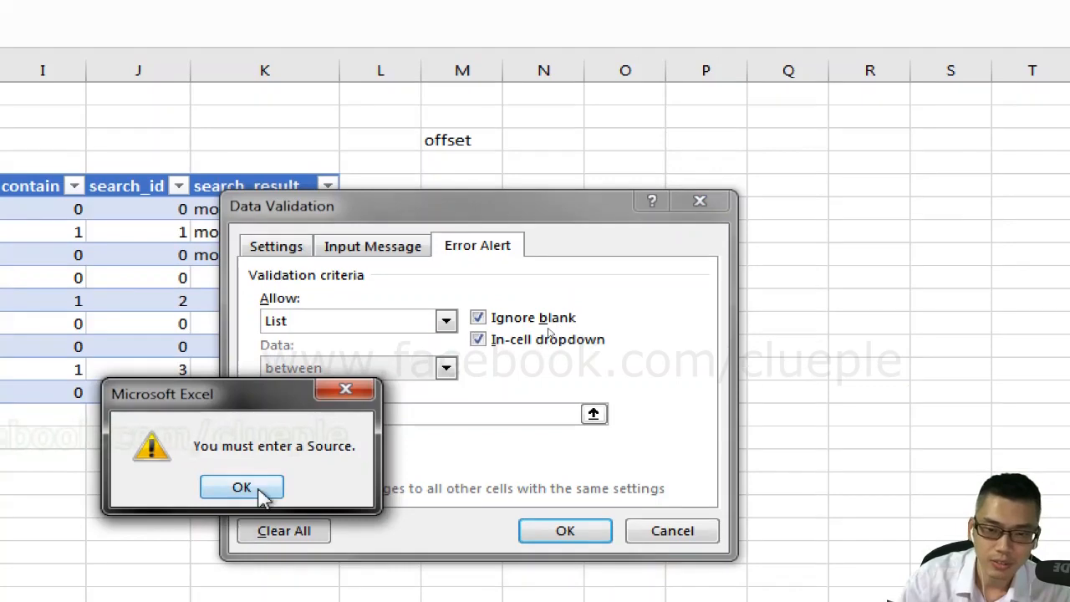
{"action": "left_click", "coordinate": [261, 490]}
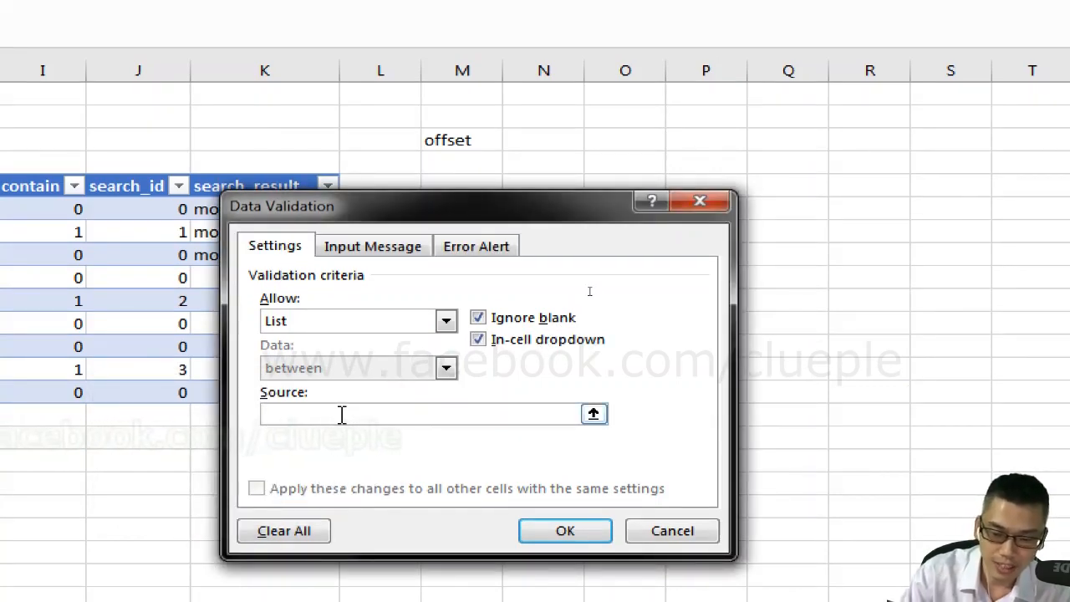
{"action": "key", "text": "F3"}
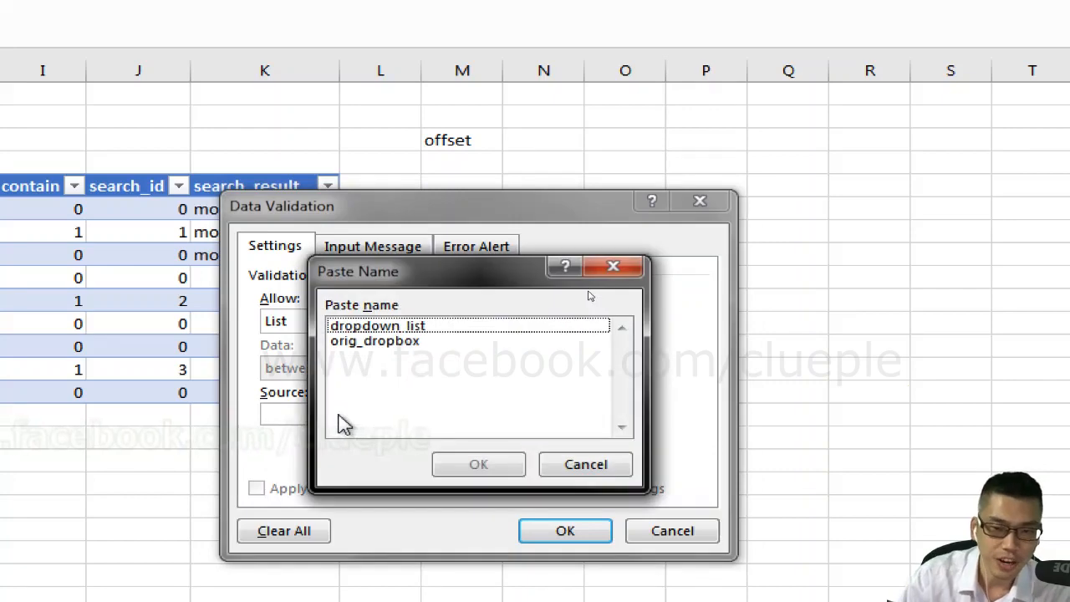
{"action": "left_click", "coordinate": [387, 329]}
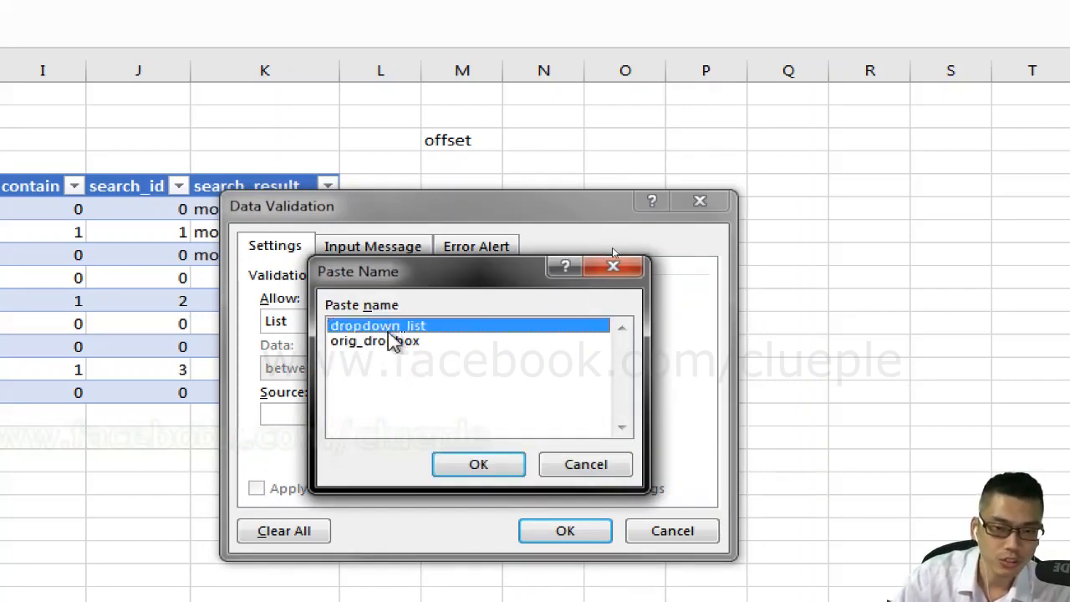
{"action": "left_click", "coordinate": [484, 470]}
Step: Turn off the error alert for invalid data and apply the validation to C1
{"action": "left_click", "coordinate": [475, 248]}
{"action": "left_click", "coordinate": [326, 277]}
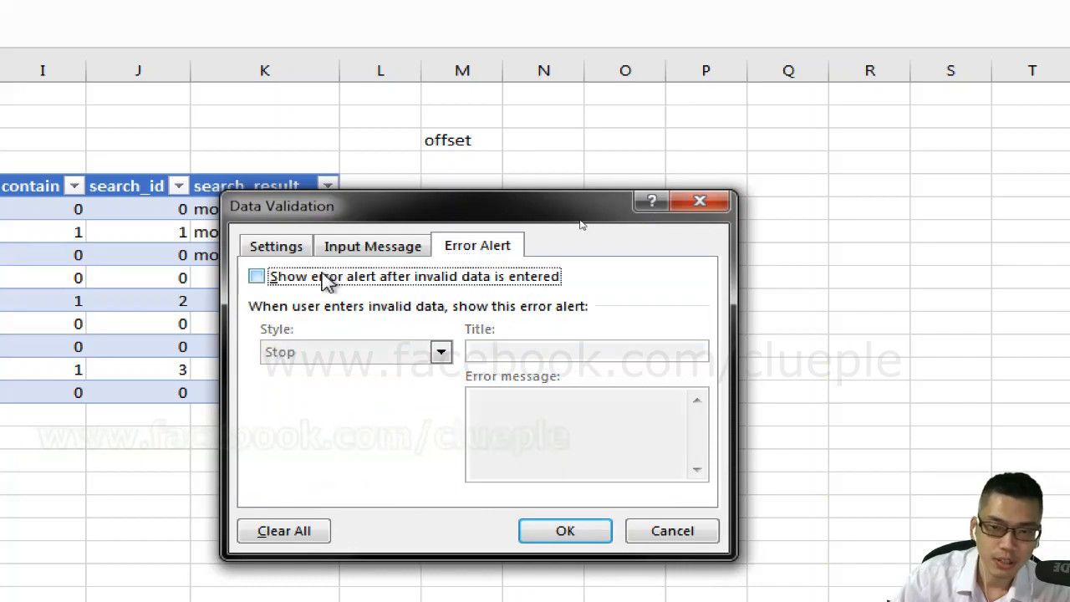
{"action": "left_click", "coordinate": [568, 529]}
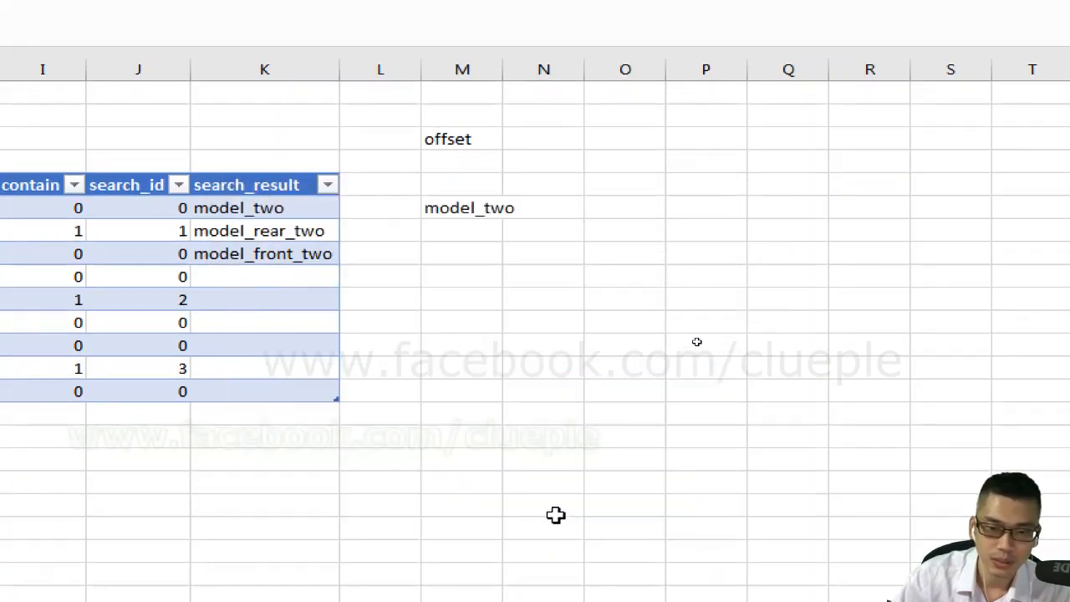
Step: Test the drop-down list in C1 with its existing search text and with the search text three
{"action": "left_click", "coordinate": [358, 244]}
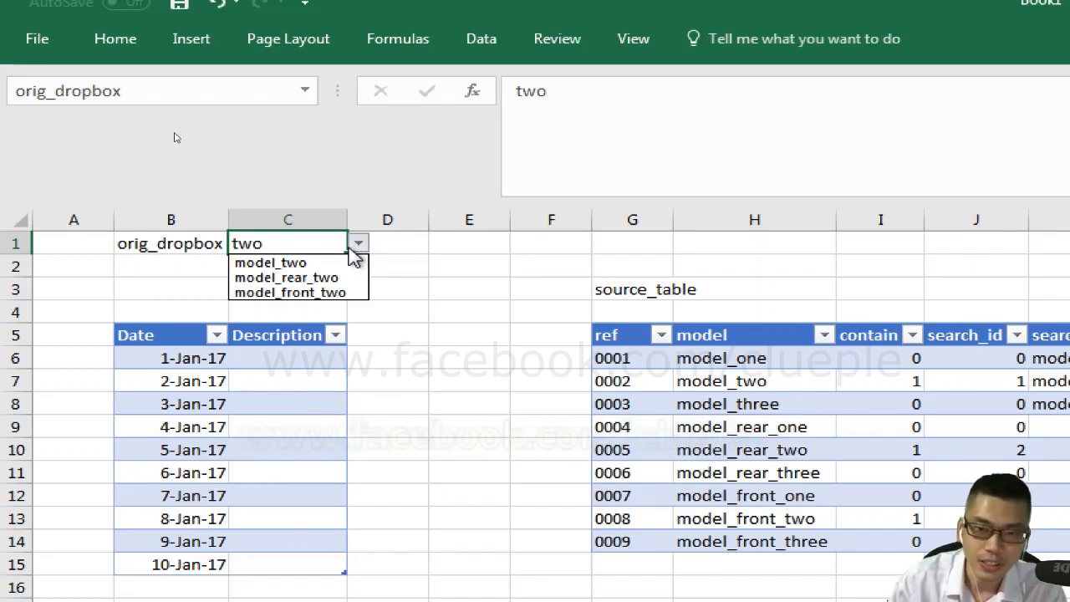
{"action": "left_click", "coordinate": [306, 251]}
{"action": "double_click", "coordinate": [296, 244]}
{"action": "key", "text": "BackSpace"}
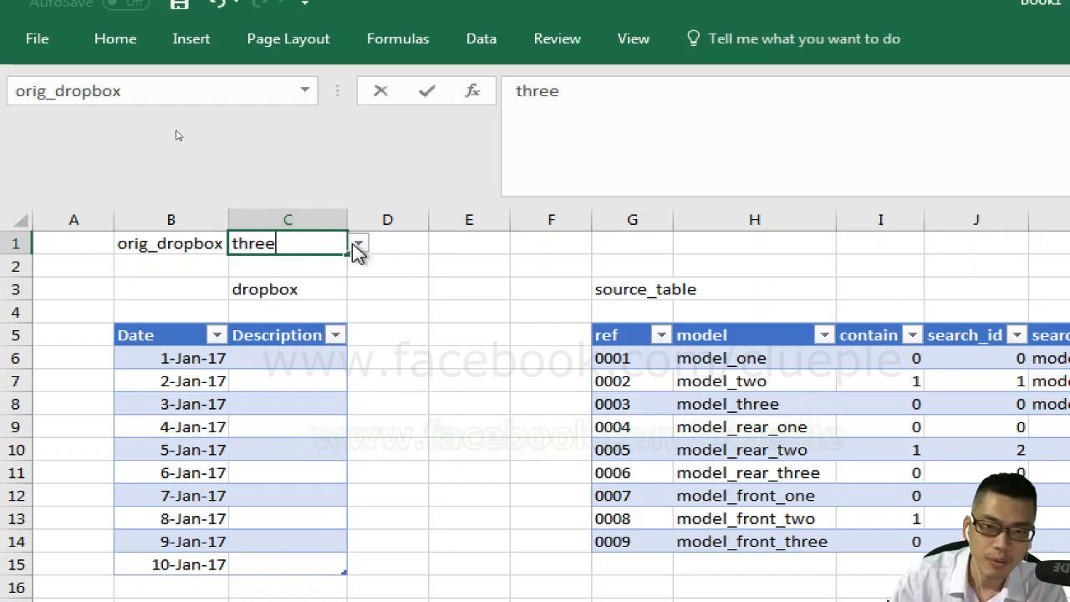
{"action": "key", "text": "ctrl+Return"}
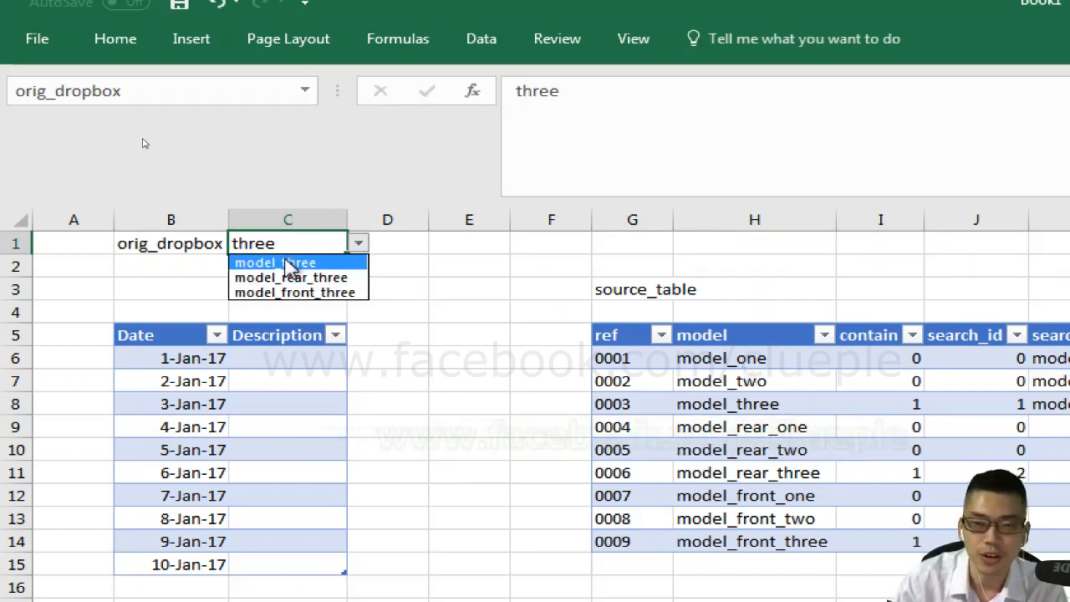
{"action": "key", "text": "Escape"}
Step: Copy cell C1 with its drop-down into Description cells C6 and C7
{"action": "key", "text": "ctrl+c"}
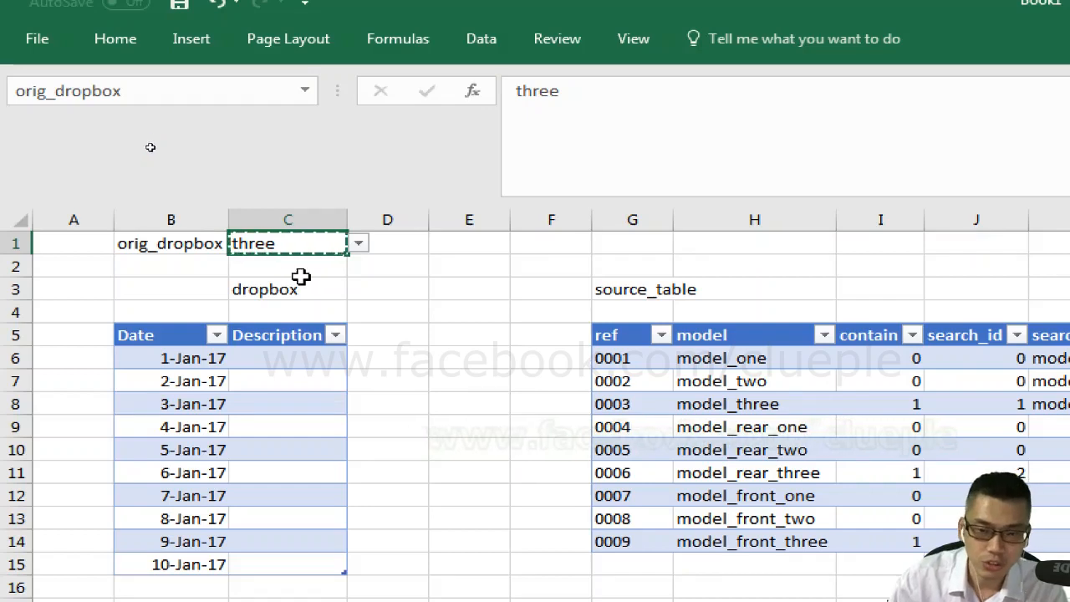
{"action": "left_click", "coordinate": [284, 358]}
{"action": "key", "text": "ctrl+v"}
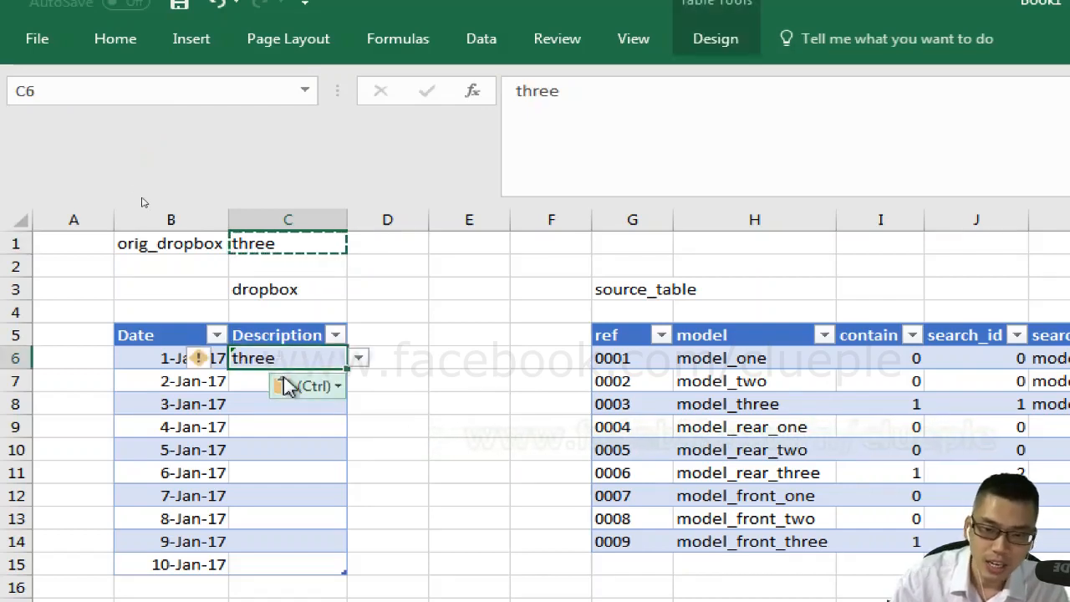
{"action": "left_click", "coordinate": [259, 381]}
{"action": "key", "text": "ctrl+v"}
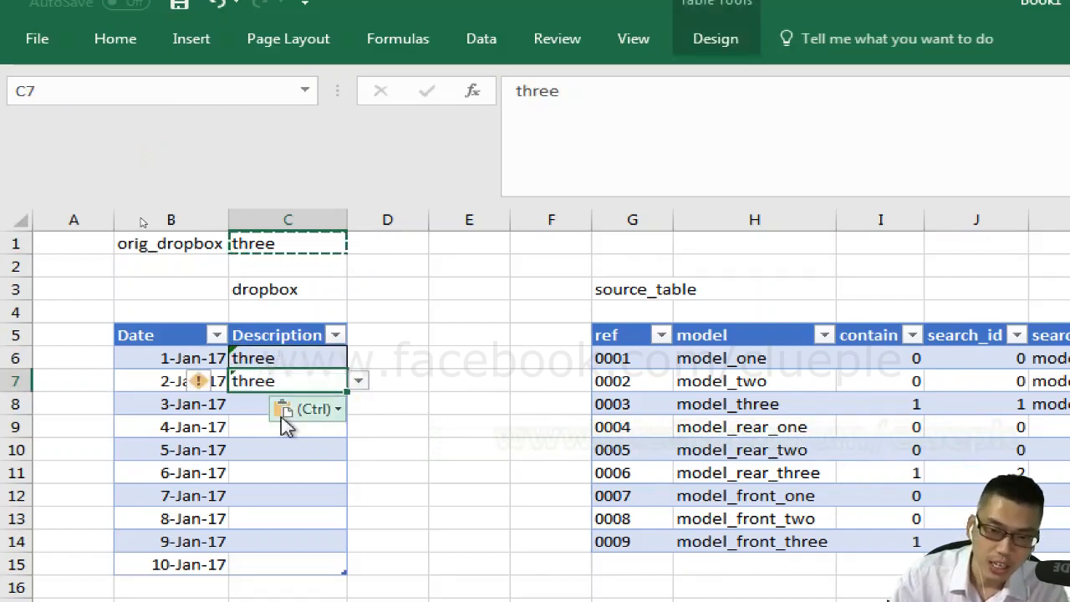
Step: Replace the text in C6 with one and check which models its drop-down offers
{"action": "left_click", "coordinate": [286, 359]}
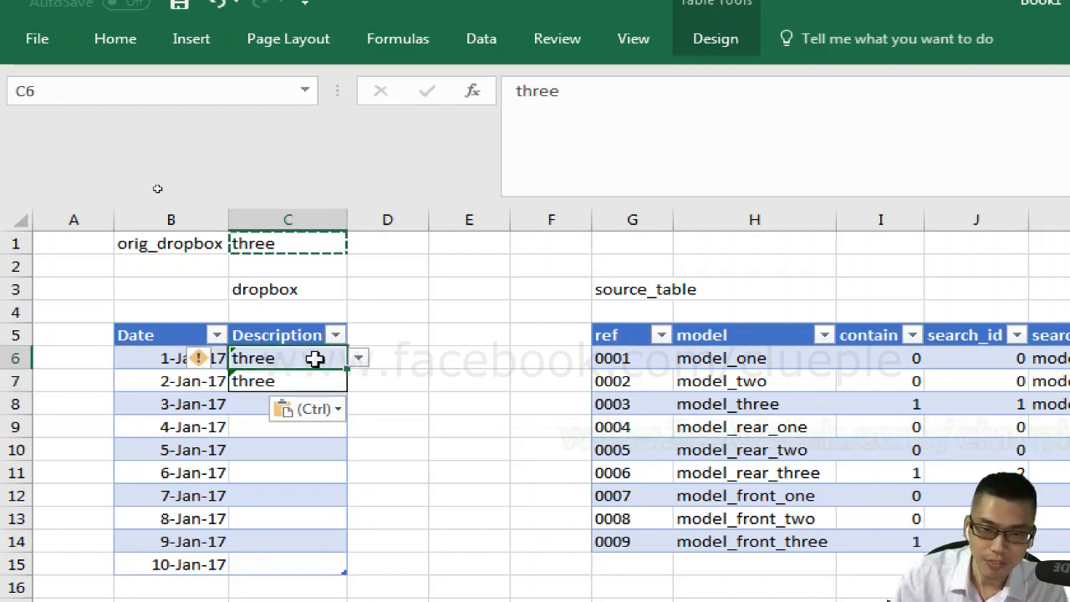
{"action": "key", "text": "Escape"}
{"action": "key", "text": "BackSpace"}
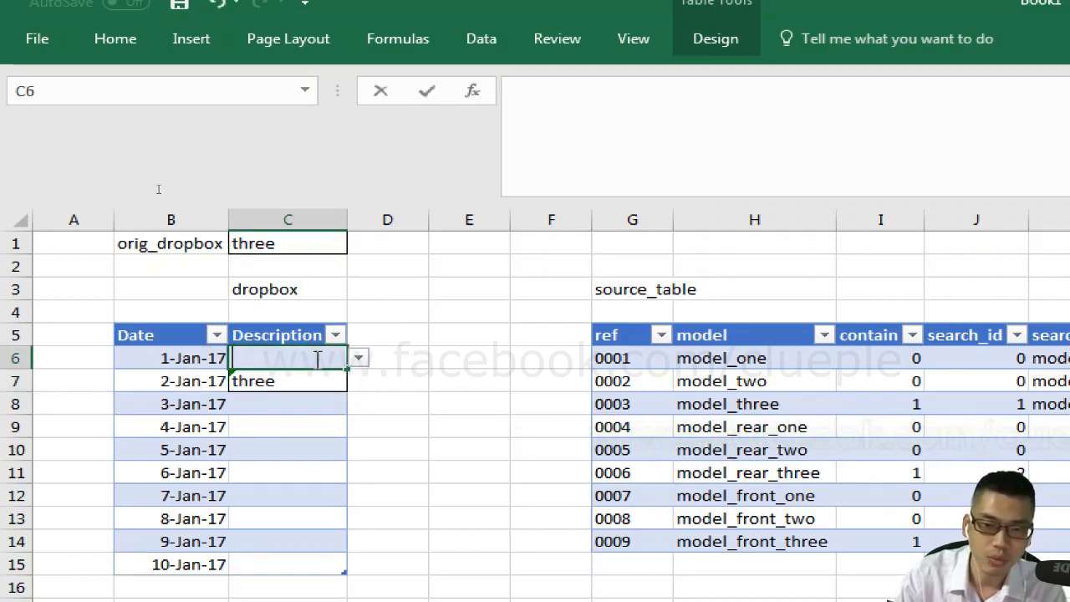
{"action": "left_click", "coordinate": [359, 359]}
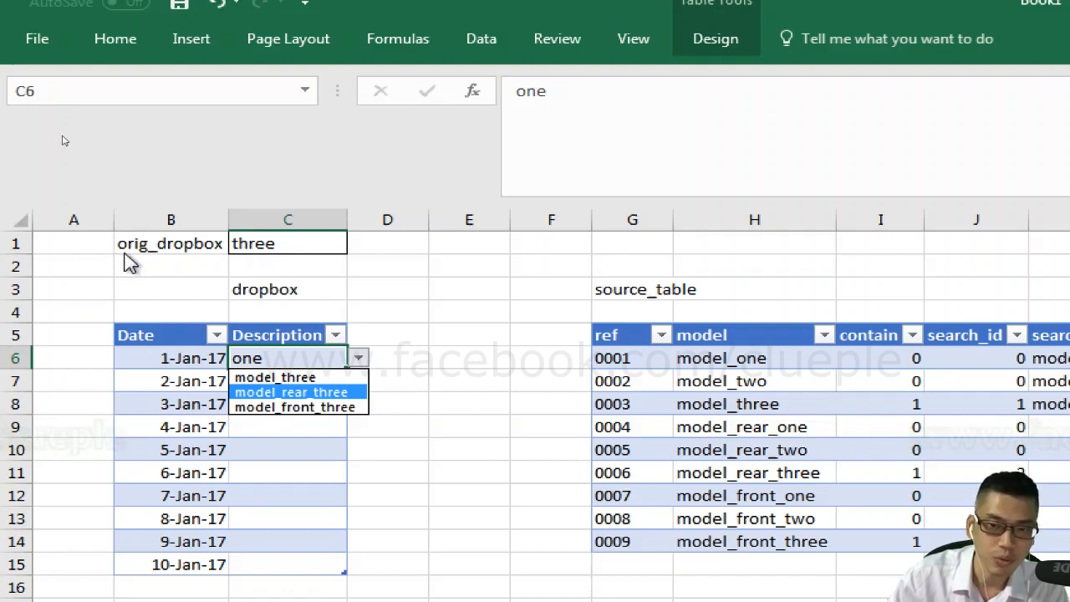
{"action": "key", "text": "Escape"}
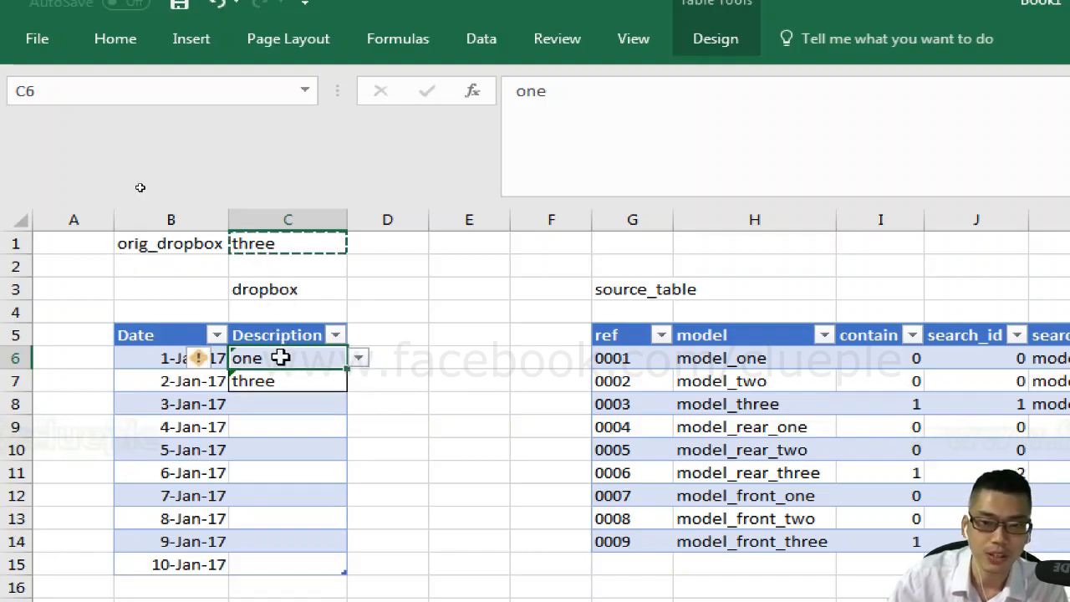
Step: Copy the blank cell D6 over C6:C9 to clear the pasted test entries and drop-downs
{"action": "key", "text": "Up"}
{"action": "key", "text": "Up"}
{"action": "key", "text": "Up"}
{"action": "key", "text": "Up"}
{"action": "key", "text": "Up"}
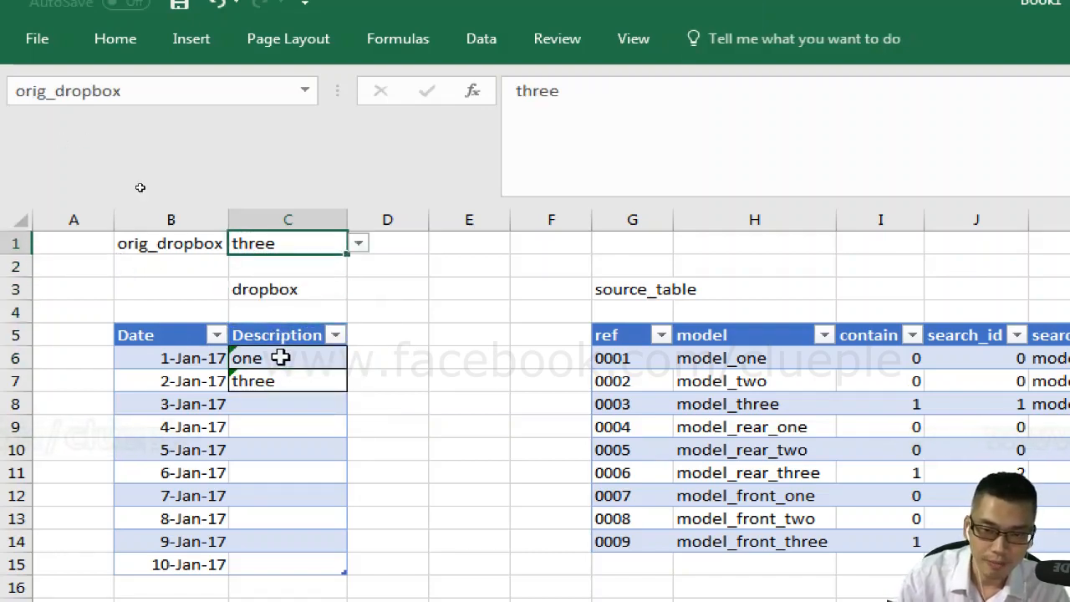
{"action": "left_click", "coordinate": [280, 357]}
{"action": "key", "text": "ctrl+c"}
{"action": "key", "text": "shift+Down"}
{"action": "key", "text": "shift+Down"}
{"action": "key", "text": "shift+Down"}
{"action": "key", "text": "ctrl+v"}
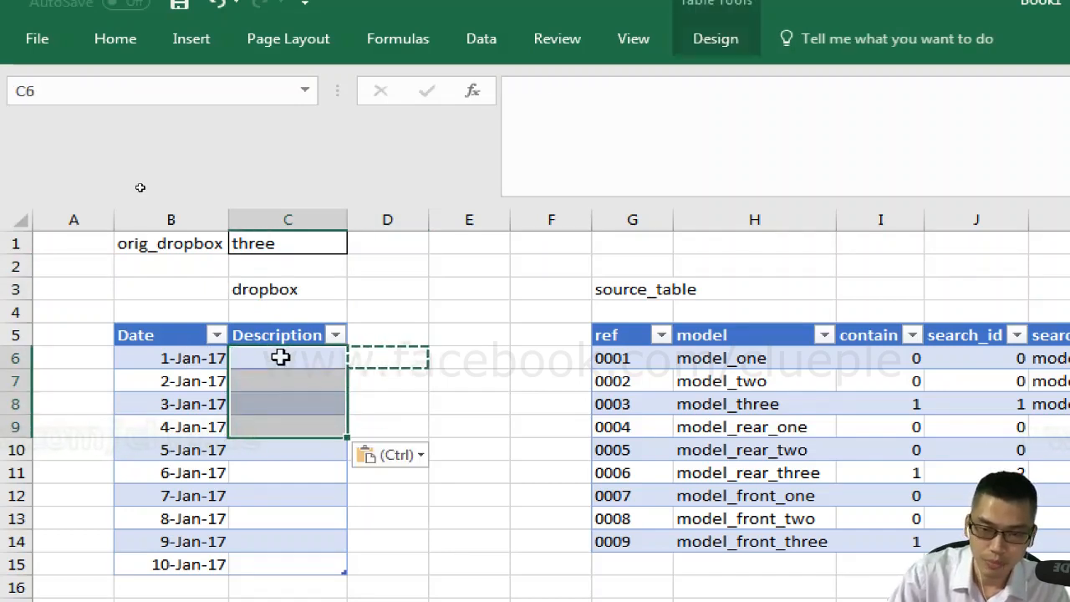
{"action": "key", "text": "Escape"}
Step: Enter =CELL("contents") in the orig_dropbox cell C1 and dismiss the circular reference warning
{"action": "key", "text": "Up"}
{"action": "key", "text": "Up"}
{"action": "key", "text": "Up"}
{"action": "key", "text": "Up"}
{"action": "key", "text": "Up"}
{"action": "left_click", "coordinate": [88, 93]}
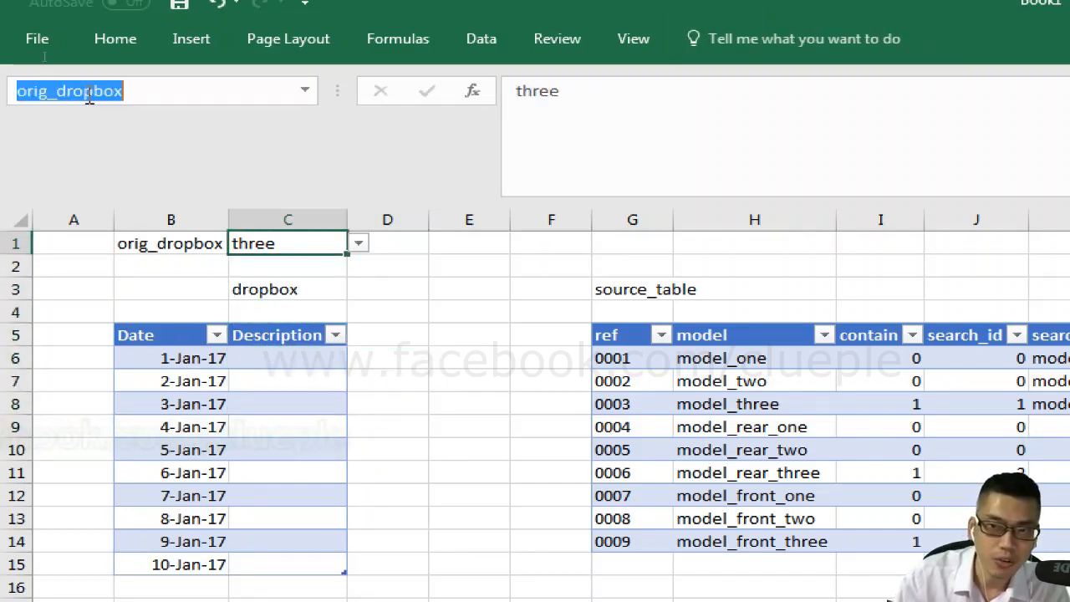
{"action": "left_click", "coordinate": [287, 241]}
{"action": "type", "text": "="}
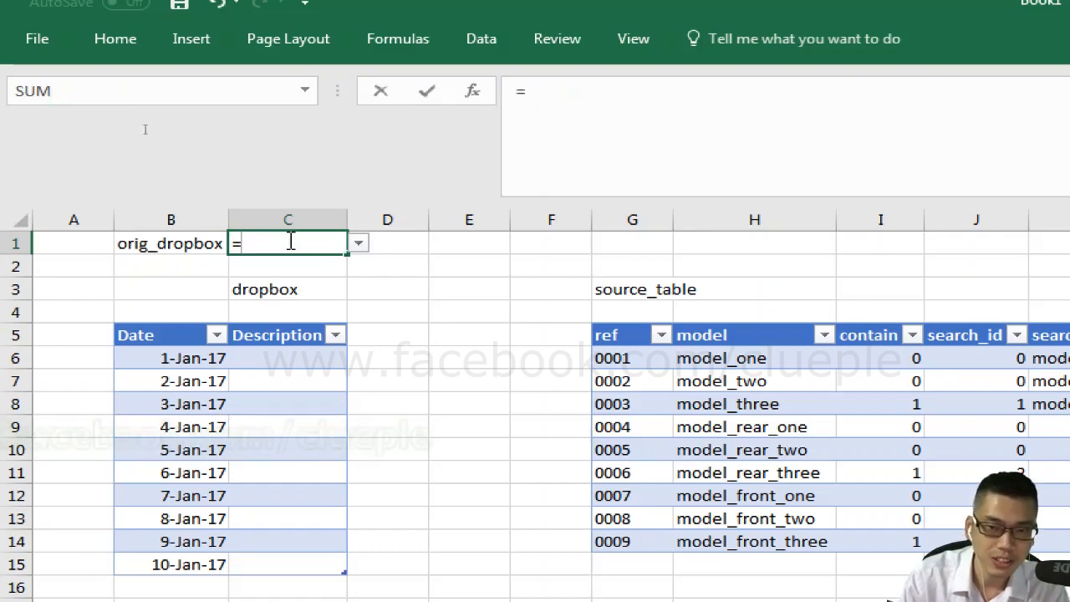
{"action": "type", "text": "cell("}
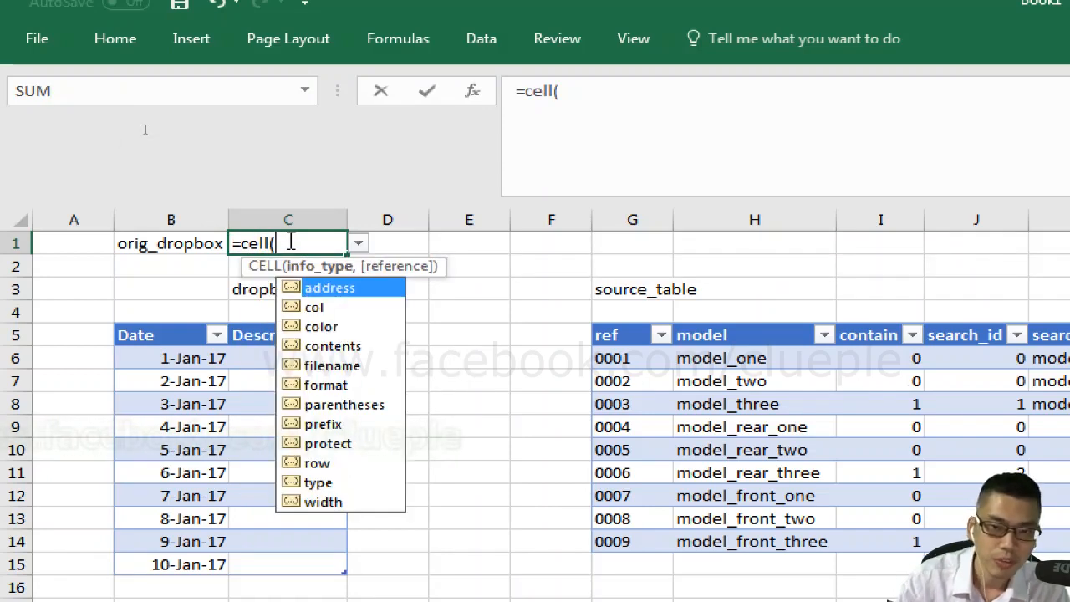
{"action": "double_click", "coordinate": [341, 345]}
{"action": "type", "text": ")"}
{"action": "key", "text": "Return"}
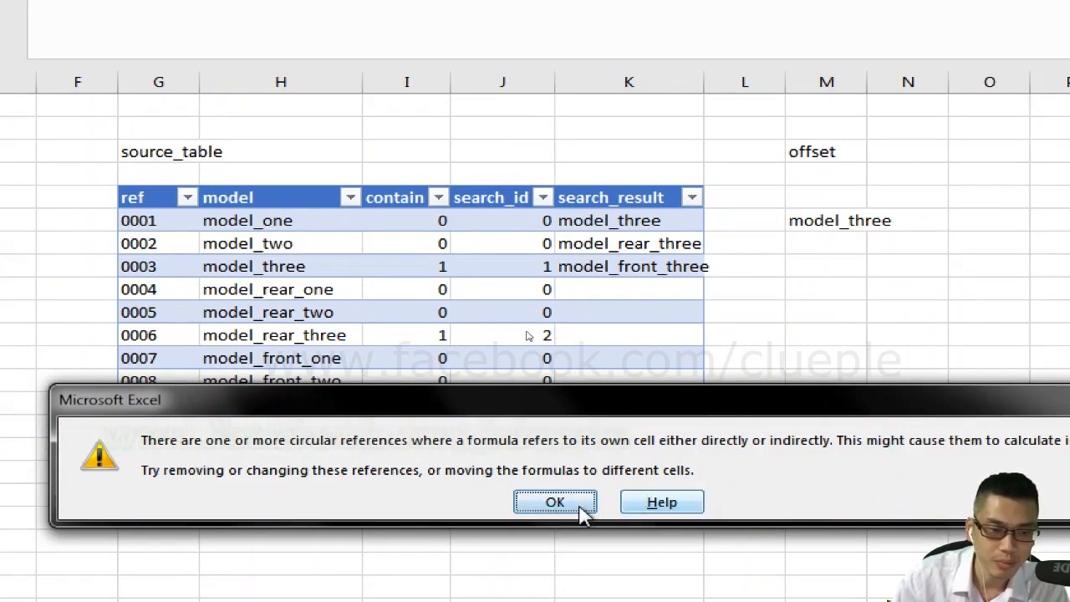
{"action": "left_click", "coordinate": [546, 501]}
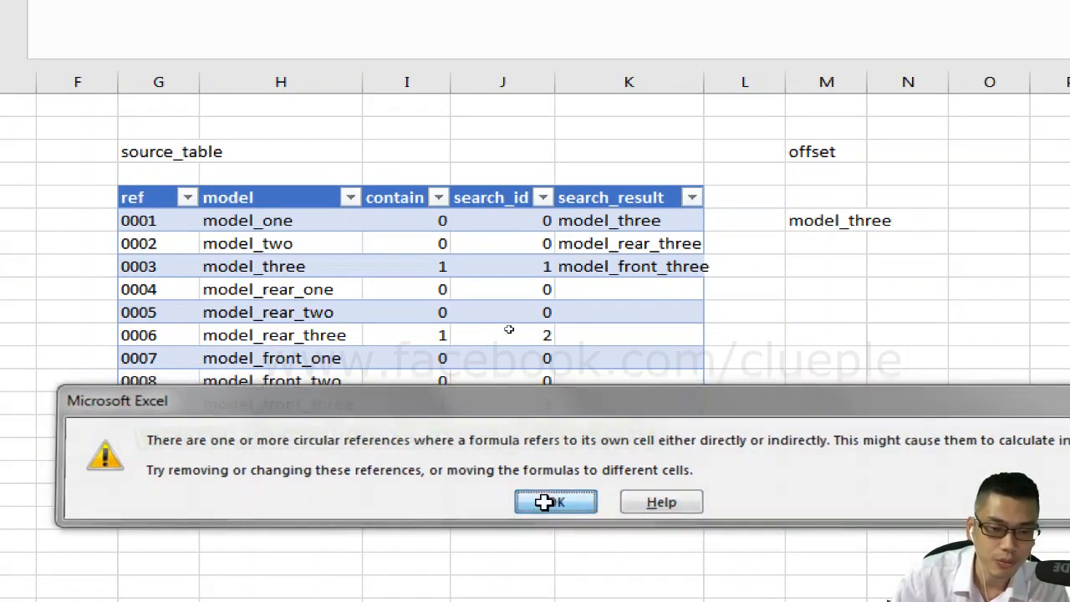
Step: Set the data validation of Description cell C6 to allow a List with the name dropdown_list as its source
{"action": "left_click", "coordinate": [375, 158]}
{"action": "left_click", "coordinate": [288, 239]}
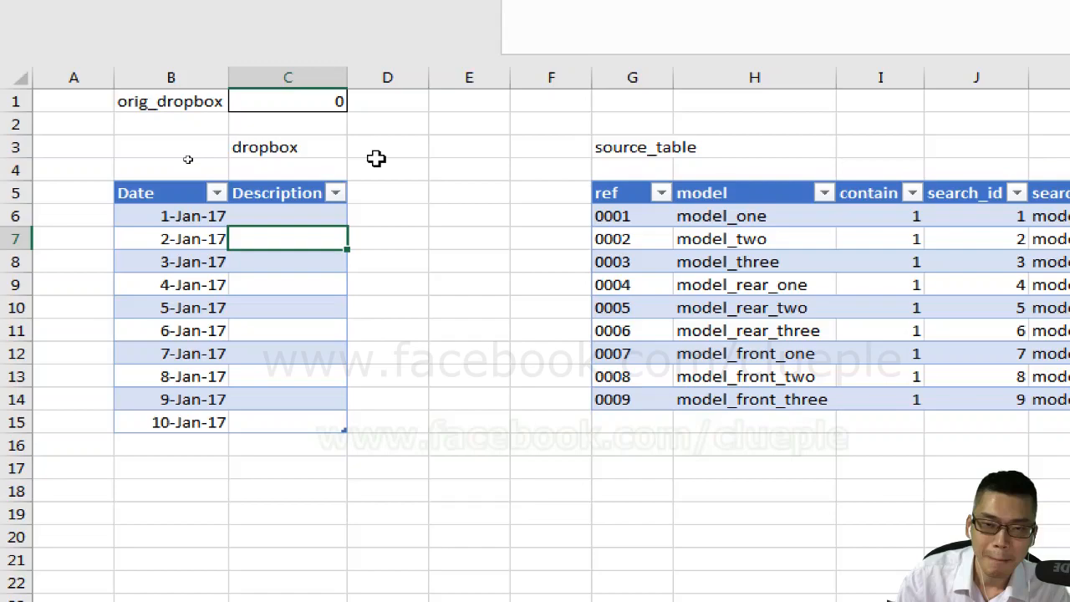
{"action": "left_click", "coordinate": [299, 223]}
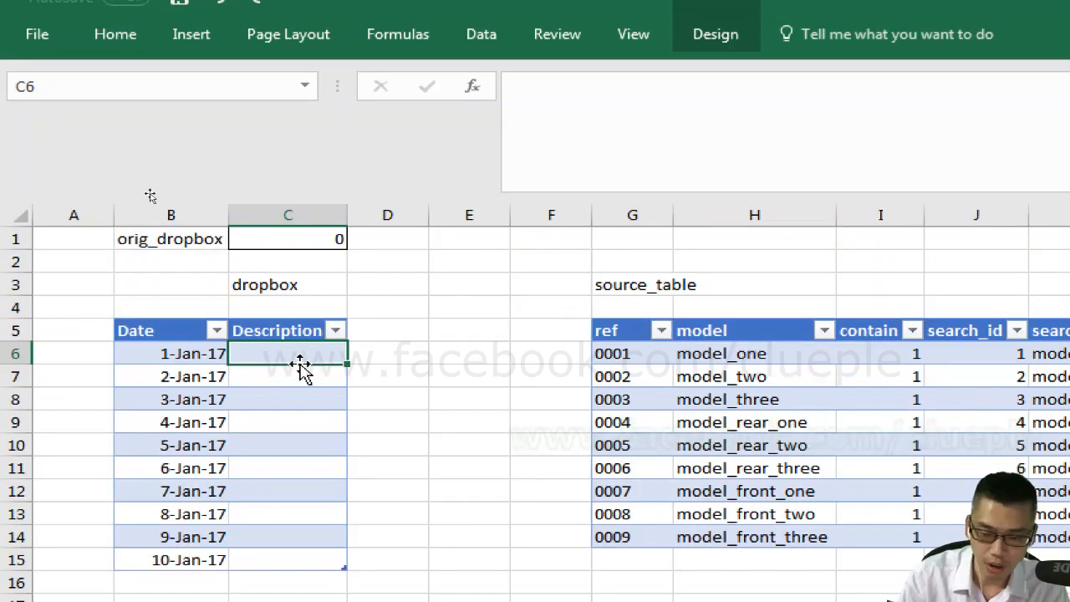
{"action": "key", "text": "alt+d"}
{"action": "key", "text": "l"}
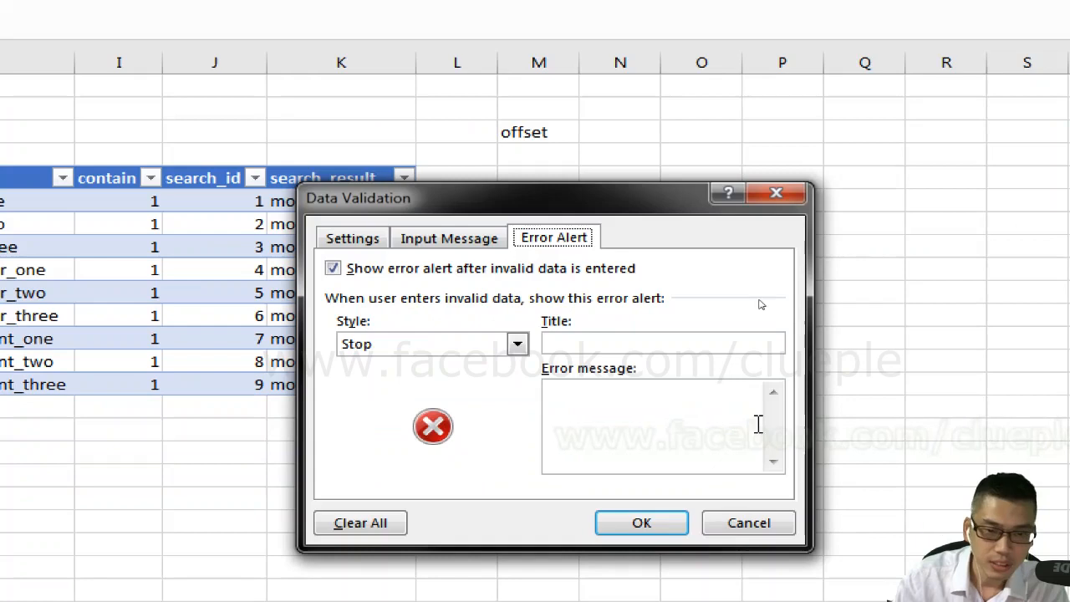
{"action": "left_click", "coordinate": [366, 243]}
{"action": "left_click", "coordinate": [422, 314]}
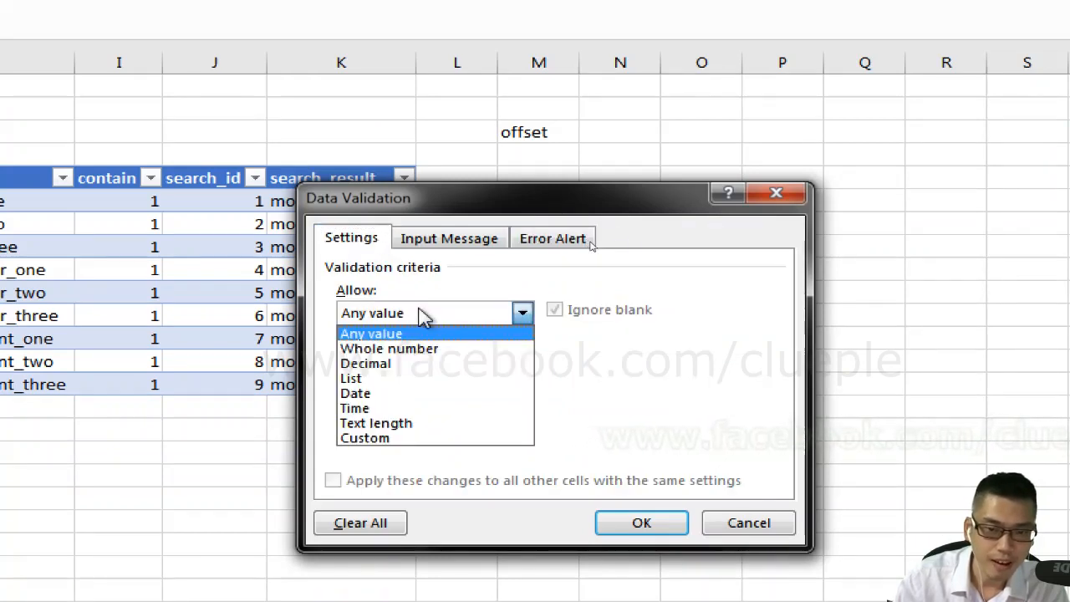
{"action": "left_click", "coordinate": [413, 377]}
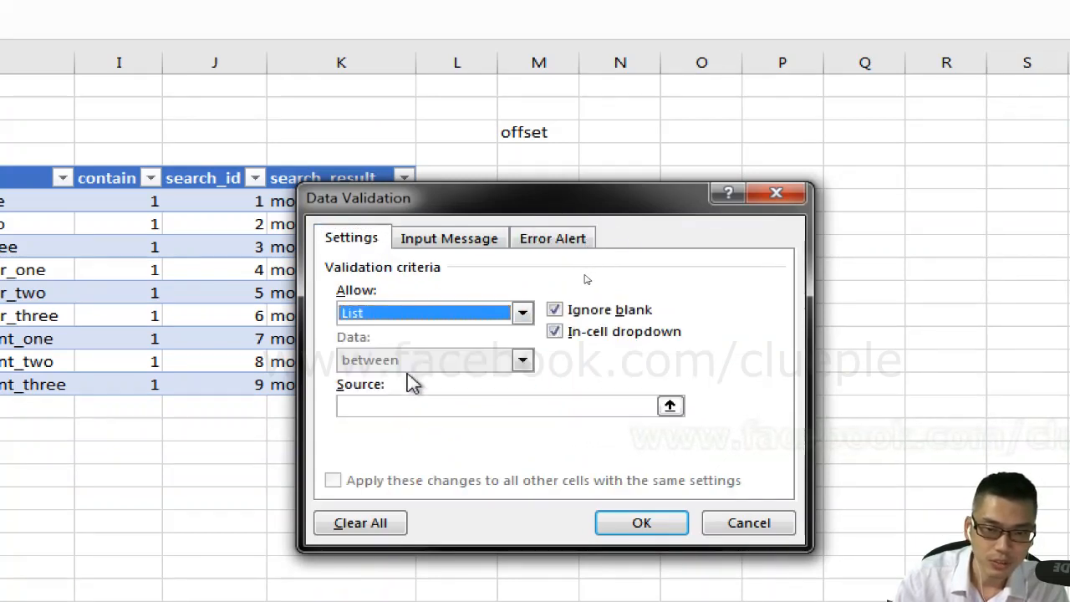
{"action": "left_click", "coordinate": [440, 409]}
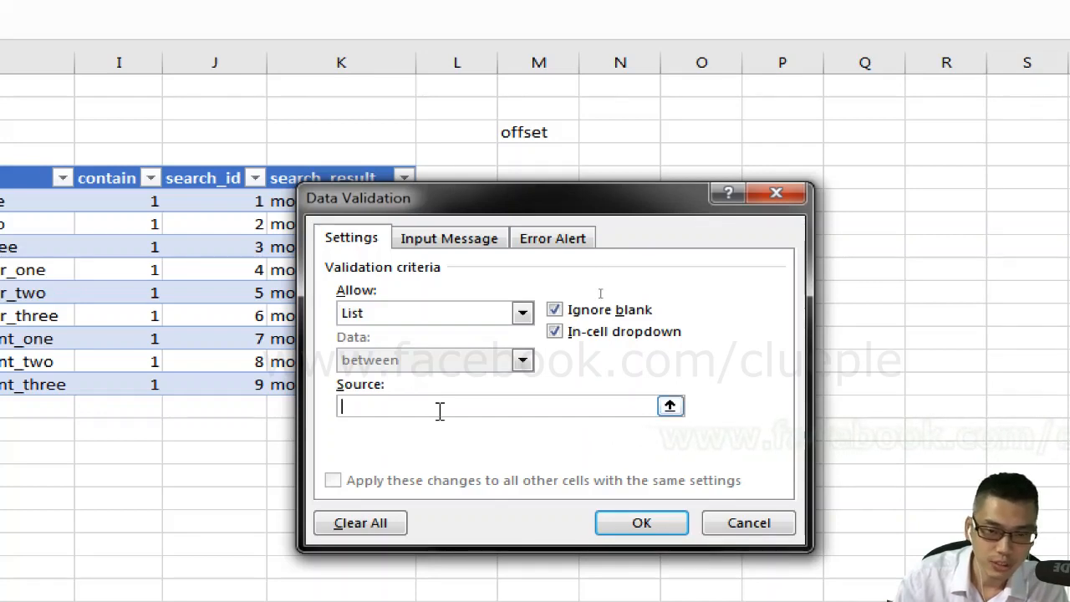
{"action": "key", "text": "F3"}
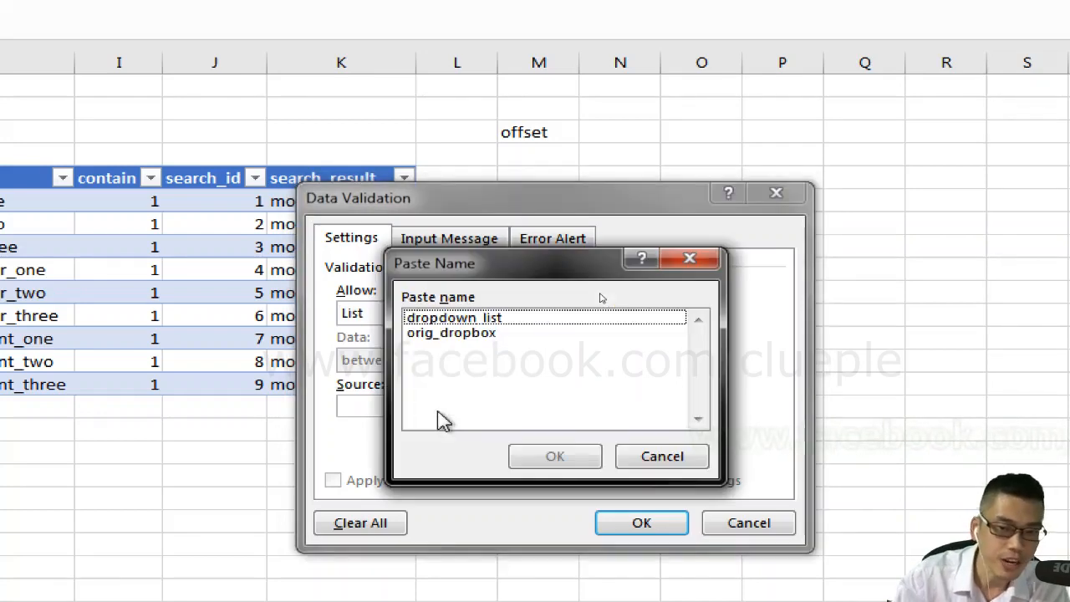
{"action": "left_click", "coordinate": [473, 320]}
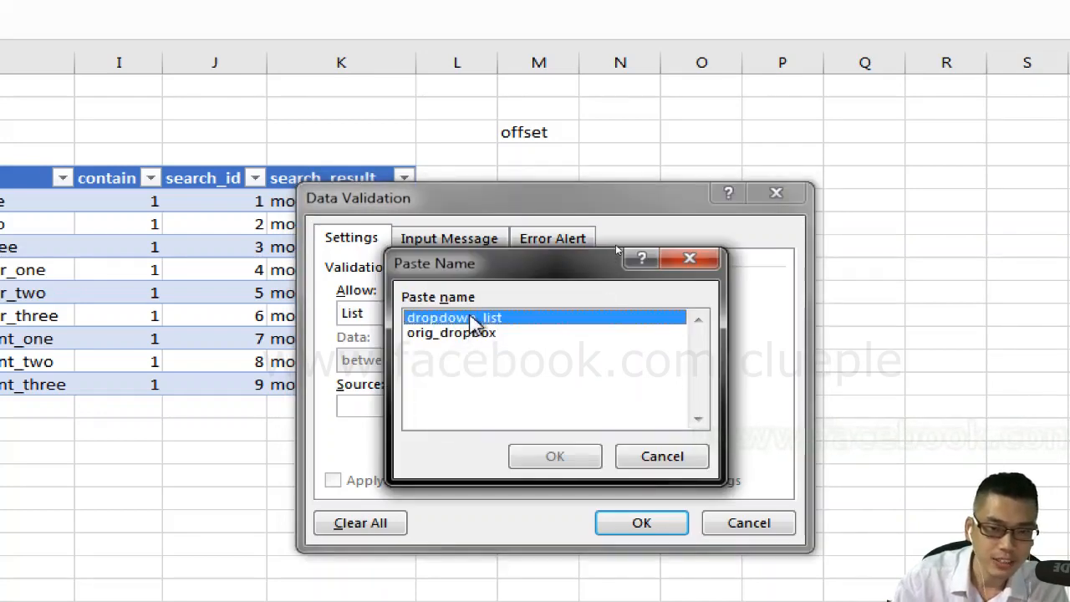
{"action": "left_click", "coordinate": [570, 465]}
Step: Turn off the error alert for invalid data and apply the validation to cell C6
{"action": "left_click", "coordinate": [539, 241]}
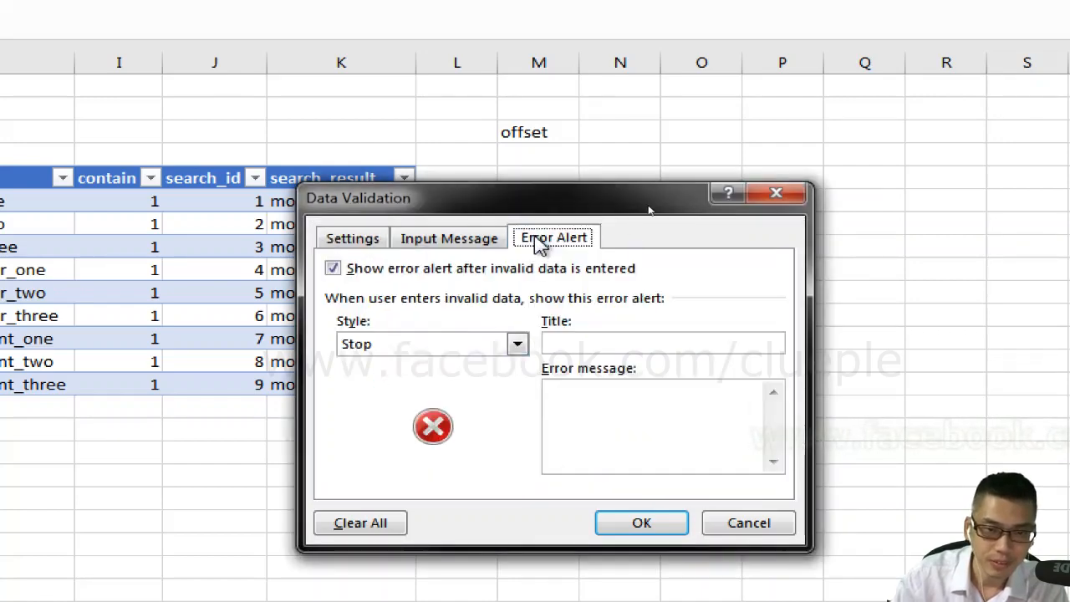
{"action": "left_click", "coordinate": [418, 271]}
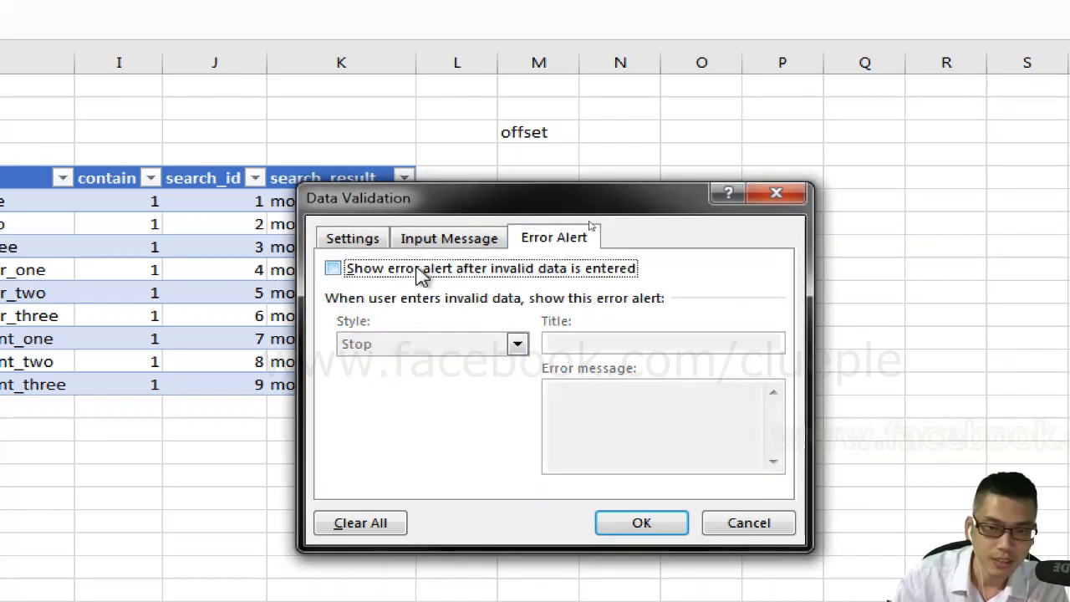
{"action": "left_click", "coordinate": [364, 244]}
{"action": "left_click", "coordinate": [642, 520]}
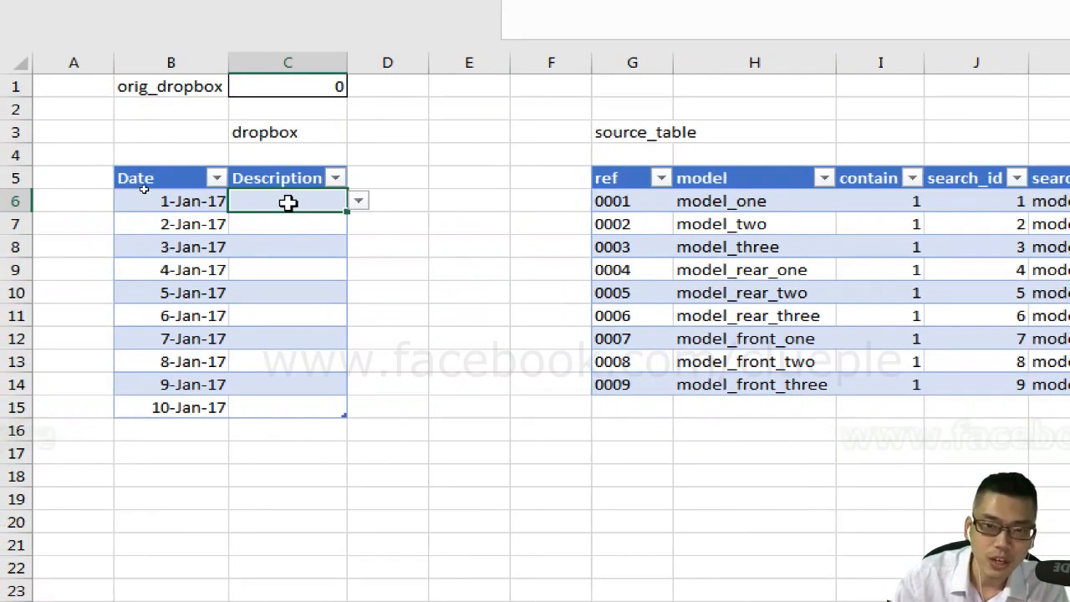
Step: Enter one in cell C6 and check which models its drop-down offers
{"action": "type", "text": "one"}
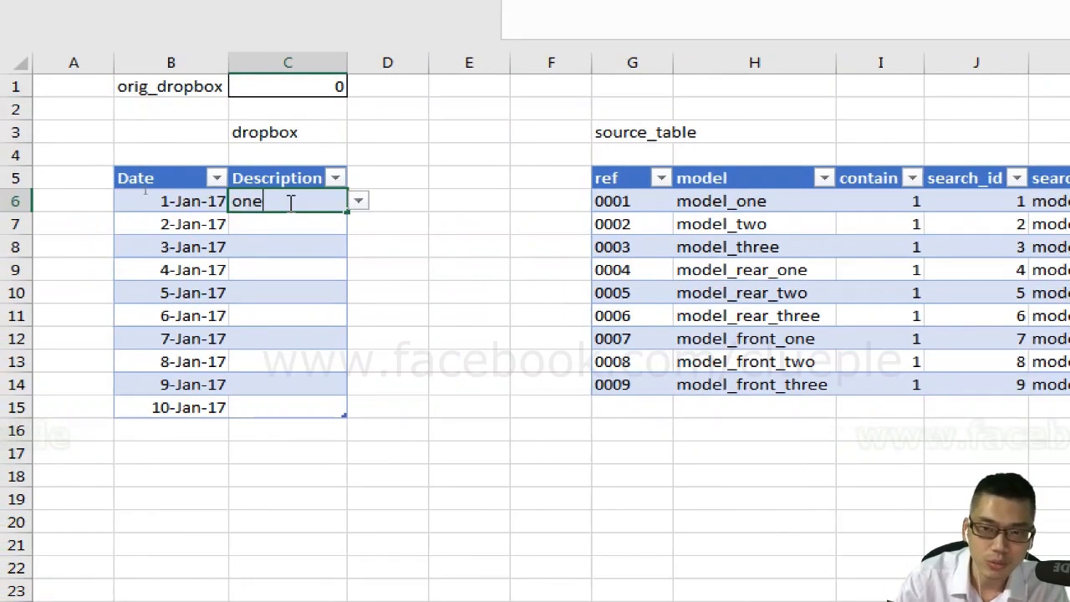
{"action": "left_click", "coordinate": [359, 202]}
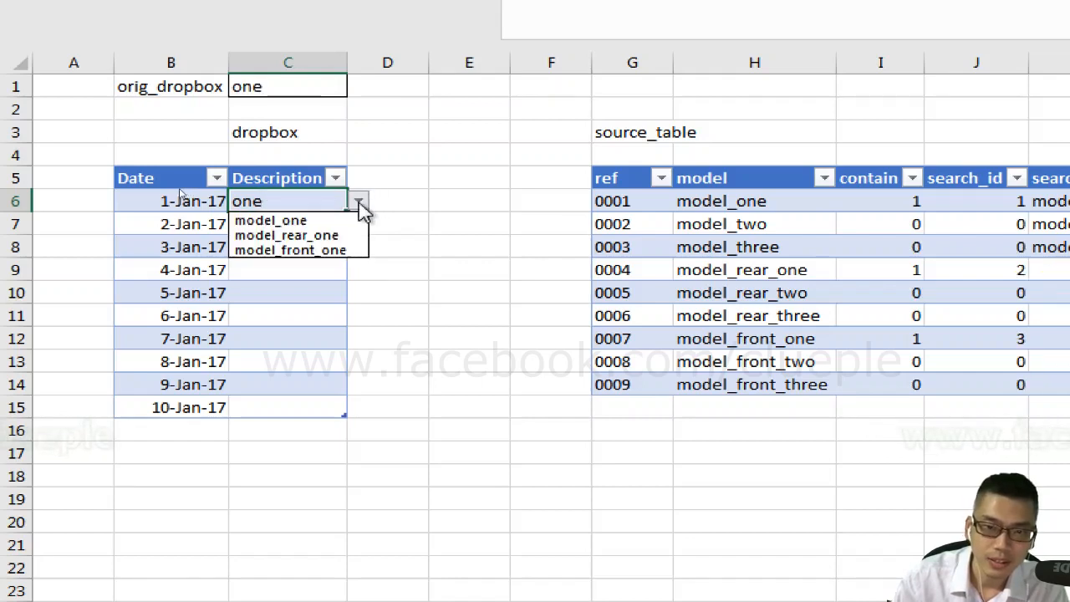
{"action": "key", "text": "Escape"}
Step: Copy cell C6 with its validation down the whole Description column to C15
{"action": "key", "text": "ctrl+c"}
{"action": "key", "text": "shift+Down"}
{"action": "key", "text": "shift+Down"}
{"action": "key", "text": "shift+Down"}
{"action": "key", "text": "shift+Down"}
{"action": "key", "text": "shift+Down"}
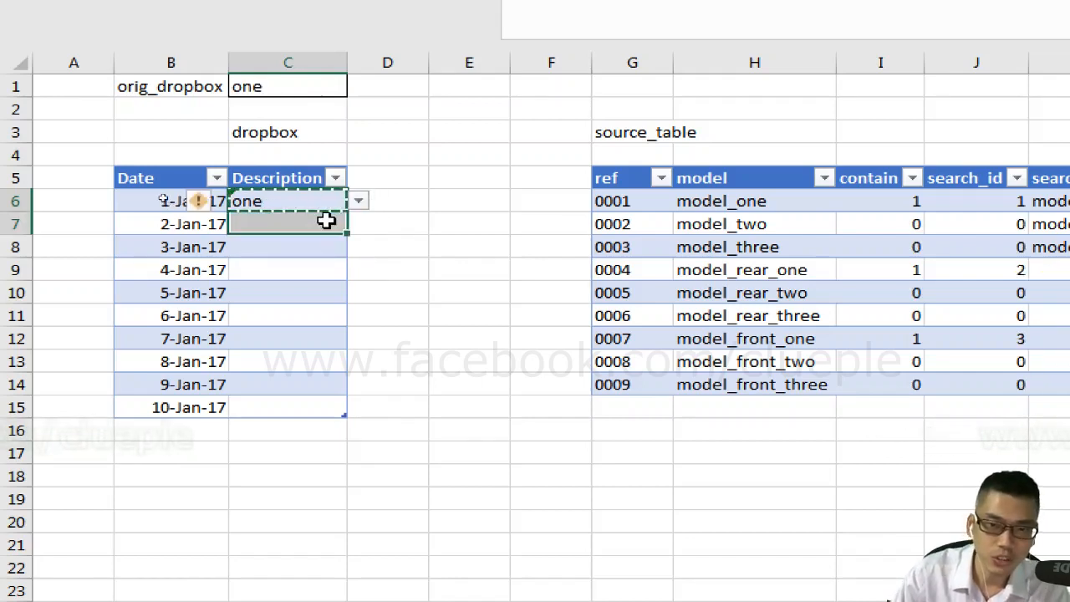
{"action": "key", "text": "shift+Down"}
{"action": "key", "text": "shift+Down"}
{"action": "key", "text": "shift+Down"}
{"action": "key", "text": "shift+Down"}
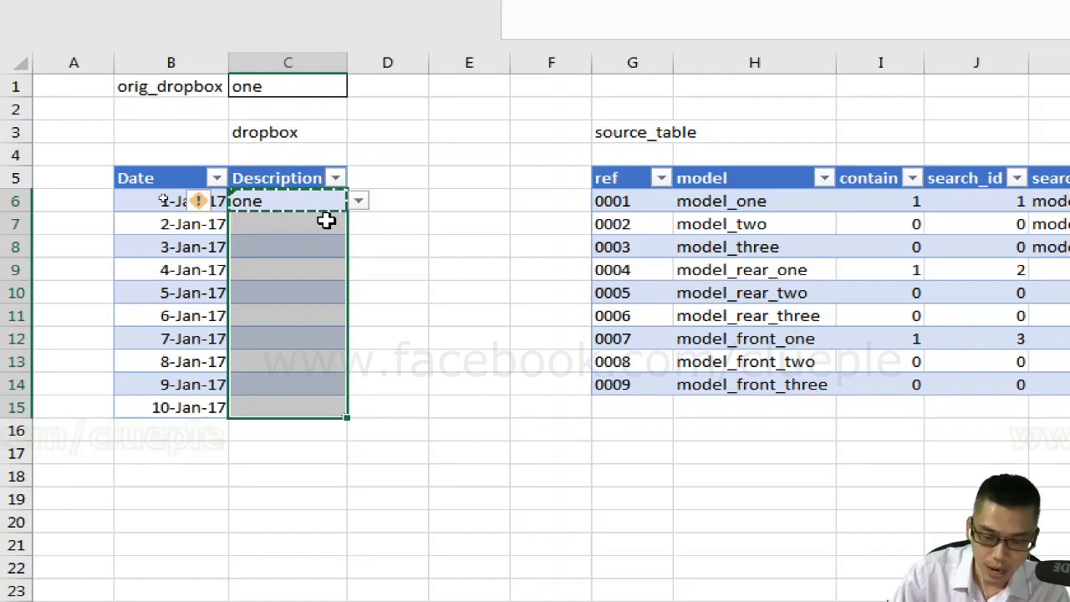
{"action": "key", "text": "ctrl+v"}
{"action": "key", "text": "Escape"}
{"action": "key", "text": "Down"}
{"action": "key", "text": "Up"}
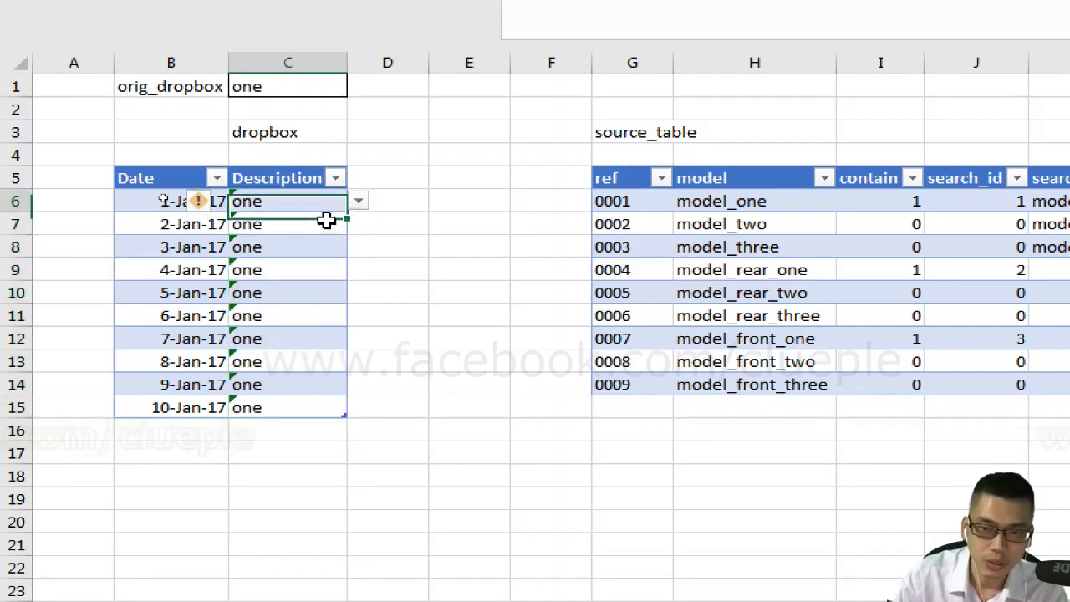
Step: Clear the copied text from Description cells C6:C15, keeping their drop-downs
{"action": "key", "text": "ctrl+shift+Down"}
{"action": "key", "text": "Delete"}
{"action": "key", "text": "Down"}
{"action": "key", "text": "Up"}
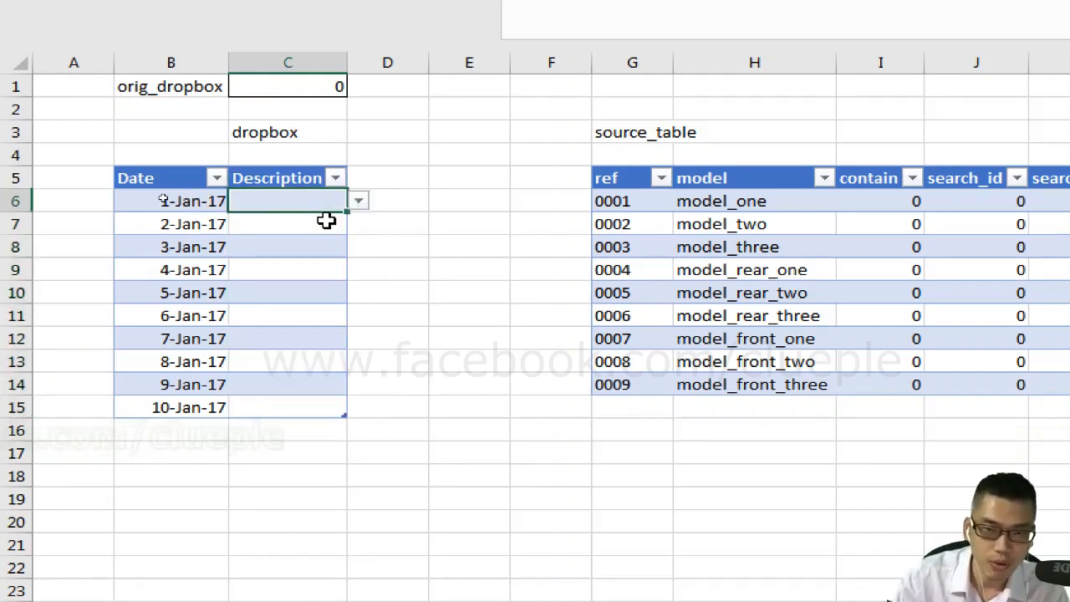
Step: Enter rear in Description cell C10 and check which models its drop-down offers, then close the list without choosing one
{"action": "key", "text": "Down"}
{"action": "key", "text": "Down"}
{"action": "key", "text": "Down"}
{"action": "left_click", "coordinate": [287, 300]}
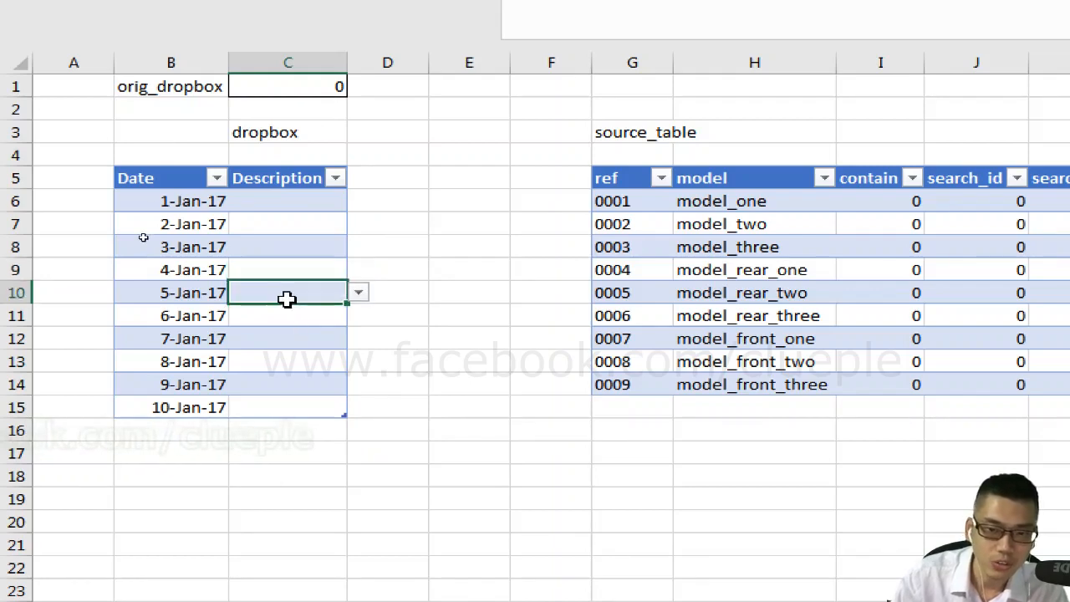
{"action": "type", "text": "re"}
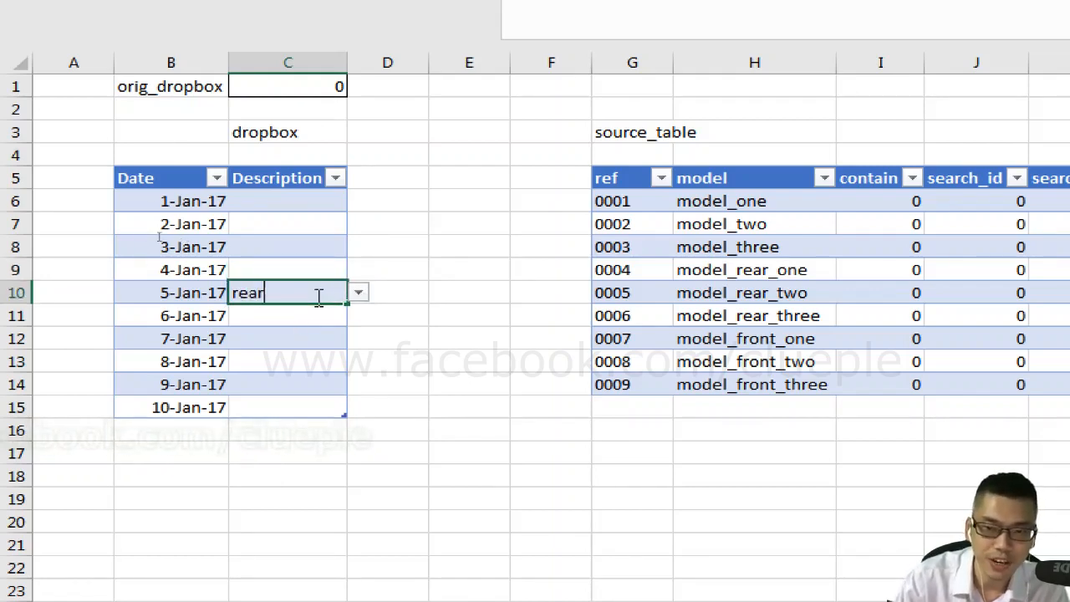
{"action": "type", "text": "ar"}
{"action": "left_click", "coordinate": [357, 293]}
{"action": "key", "text": "Down"}
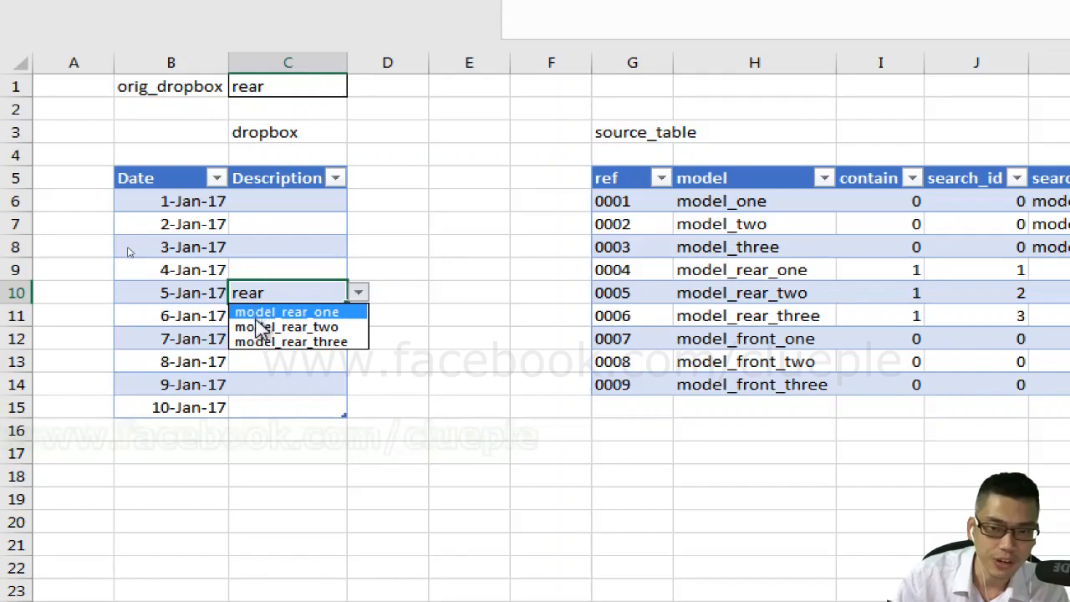
{"action": "left_click", "coordinate": [389, 152]}
{"action": "left_click", "coordinate": [468, 130]}
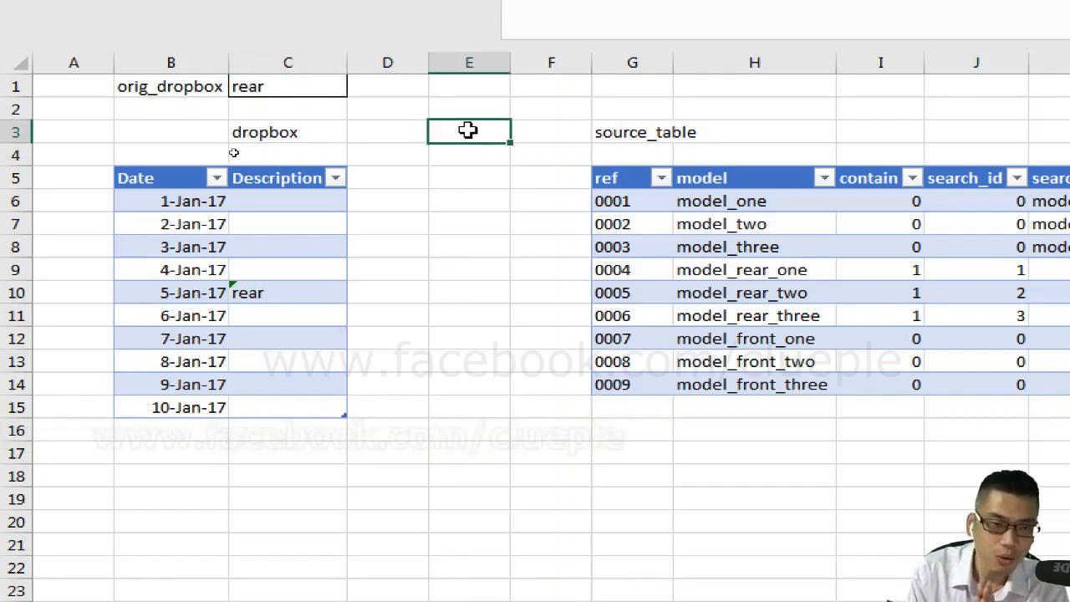